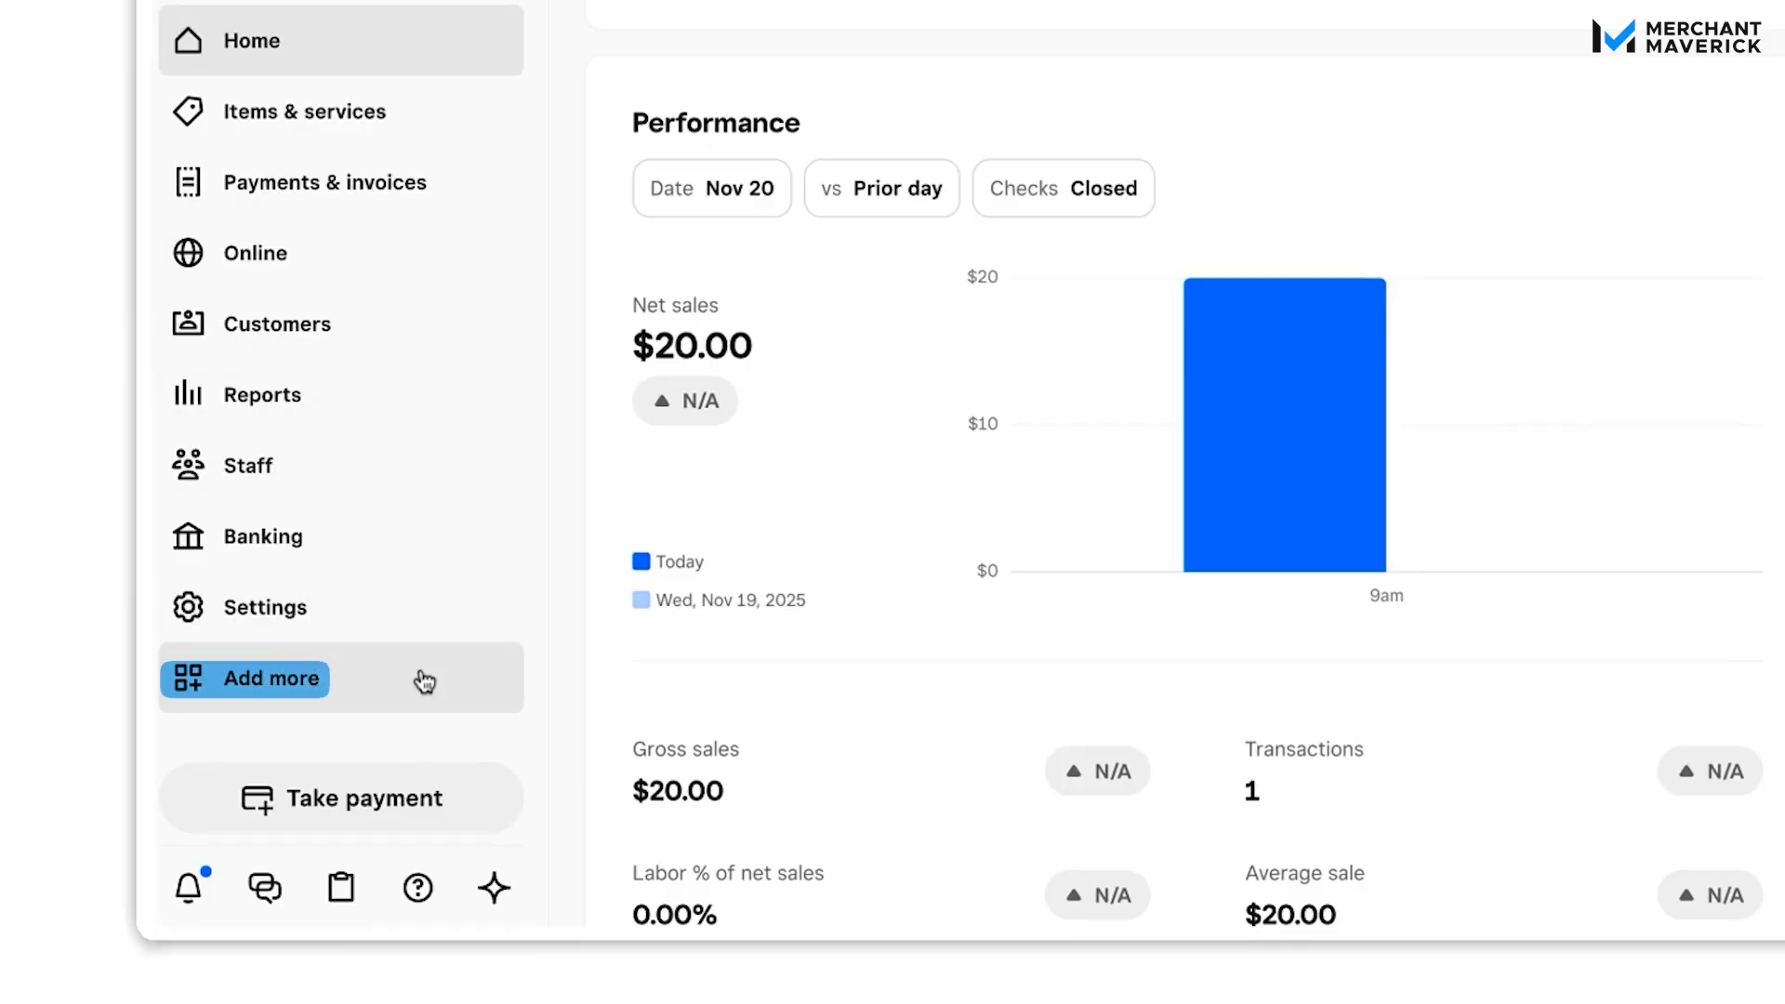
Step: Add Square Appointments to the account, keeping the Day spa business type, and start the Appointments Plus setup
{"action": "left_click", "coordinate": [424, 681]}
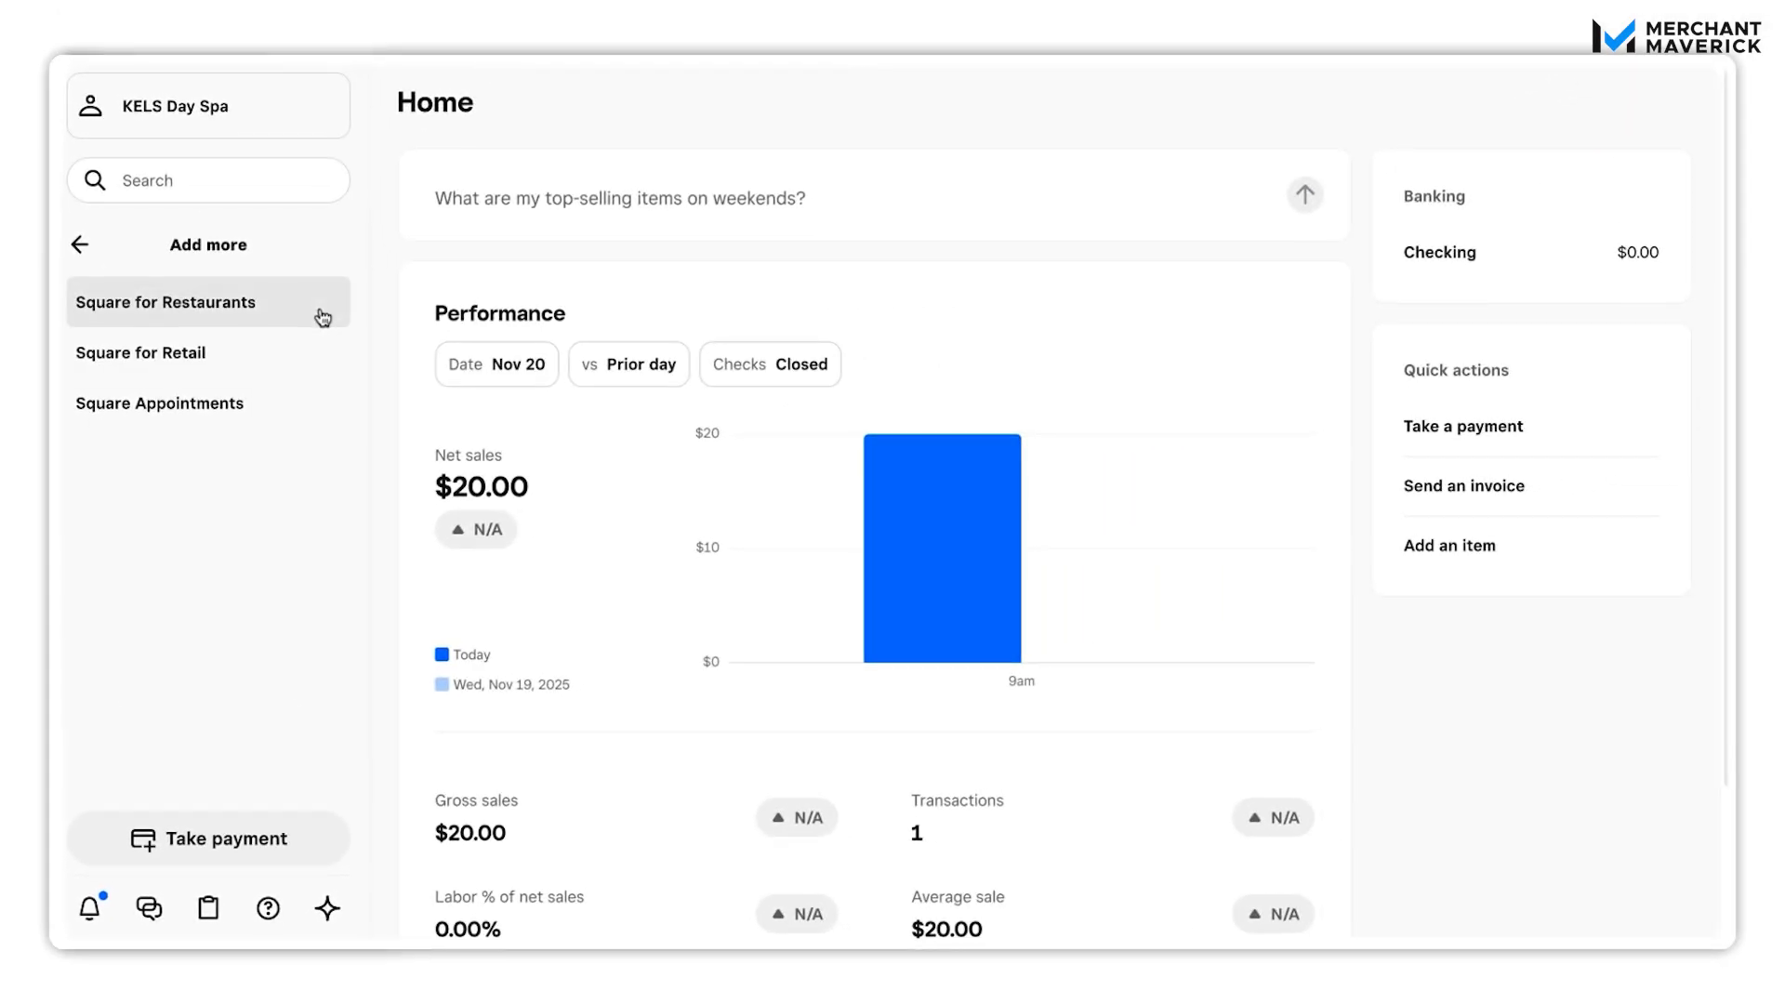
{"action": "left_click", "coordinate": [276, 414]}
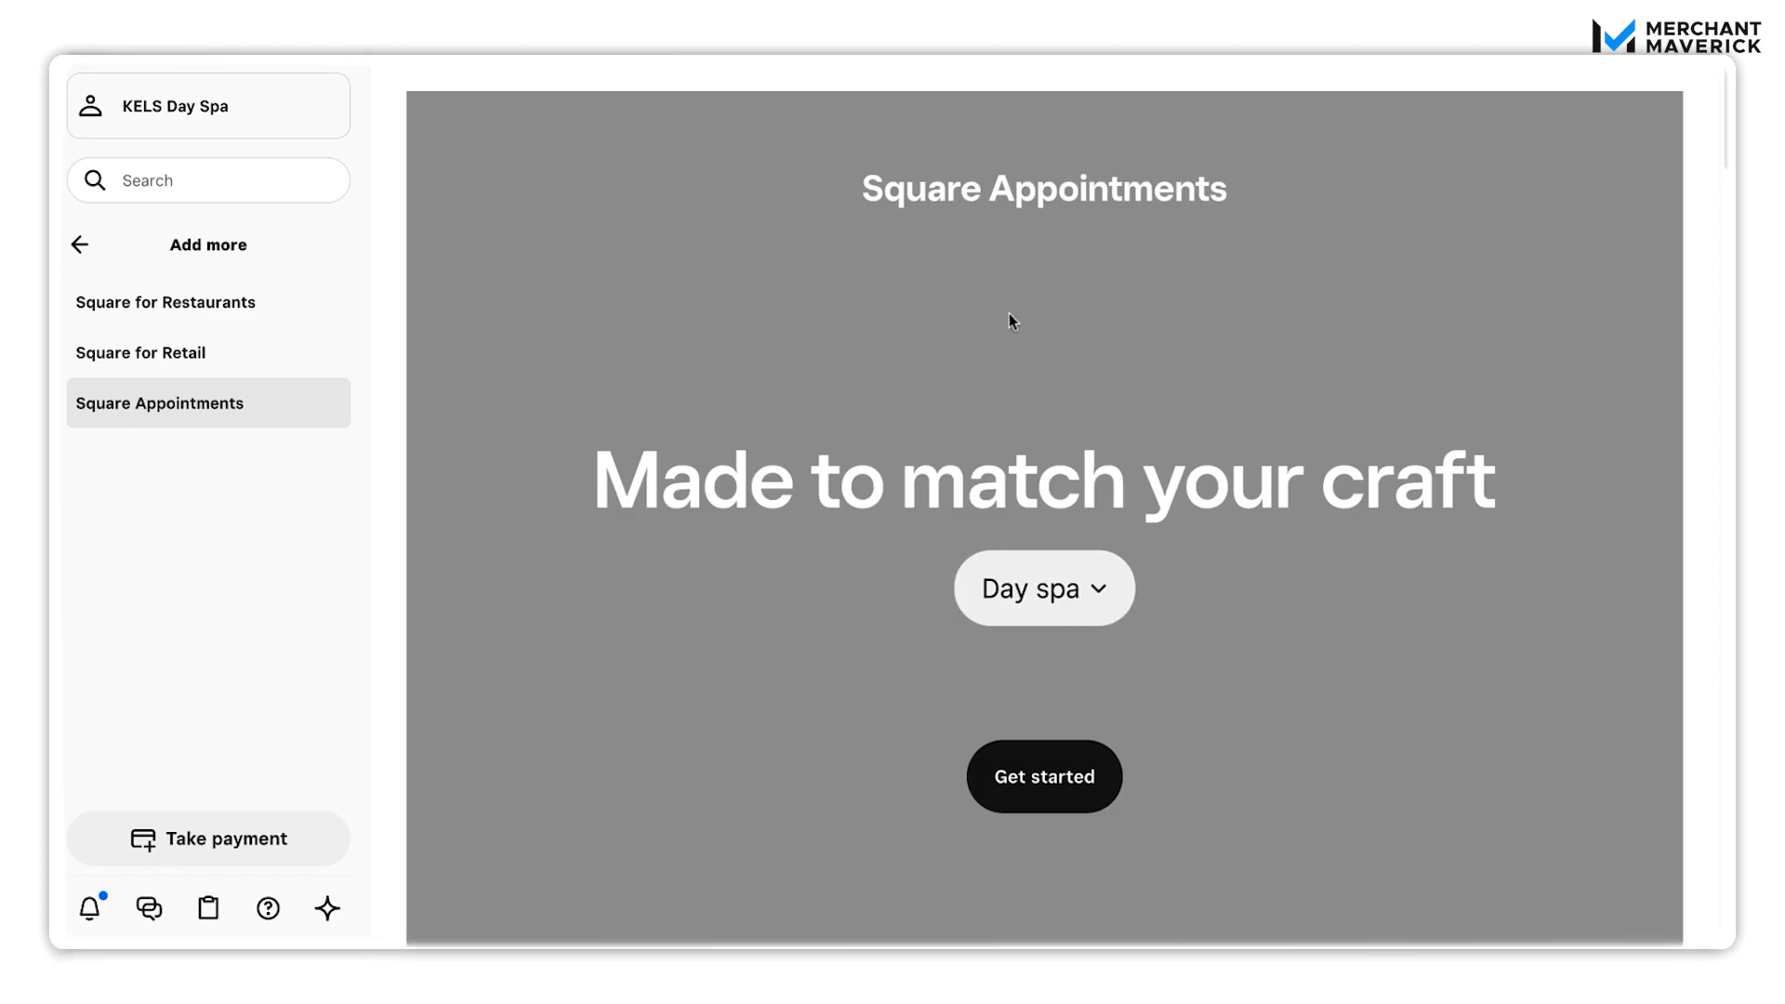
{"action": "scroll", "coordinate": [1274, 394], "scroll_direction": "down", "scroll_amount": 1}
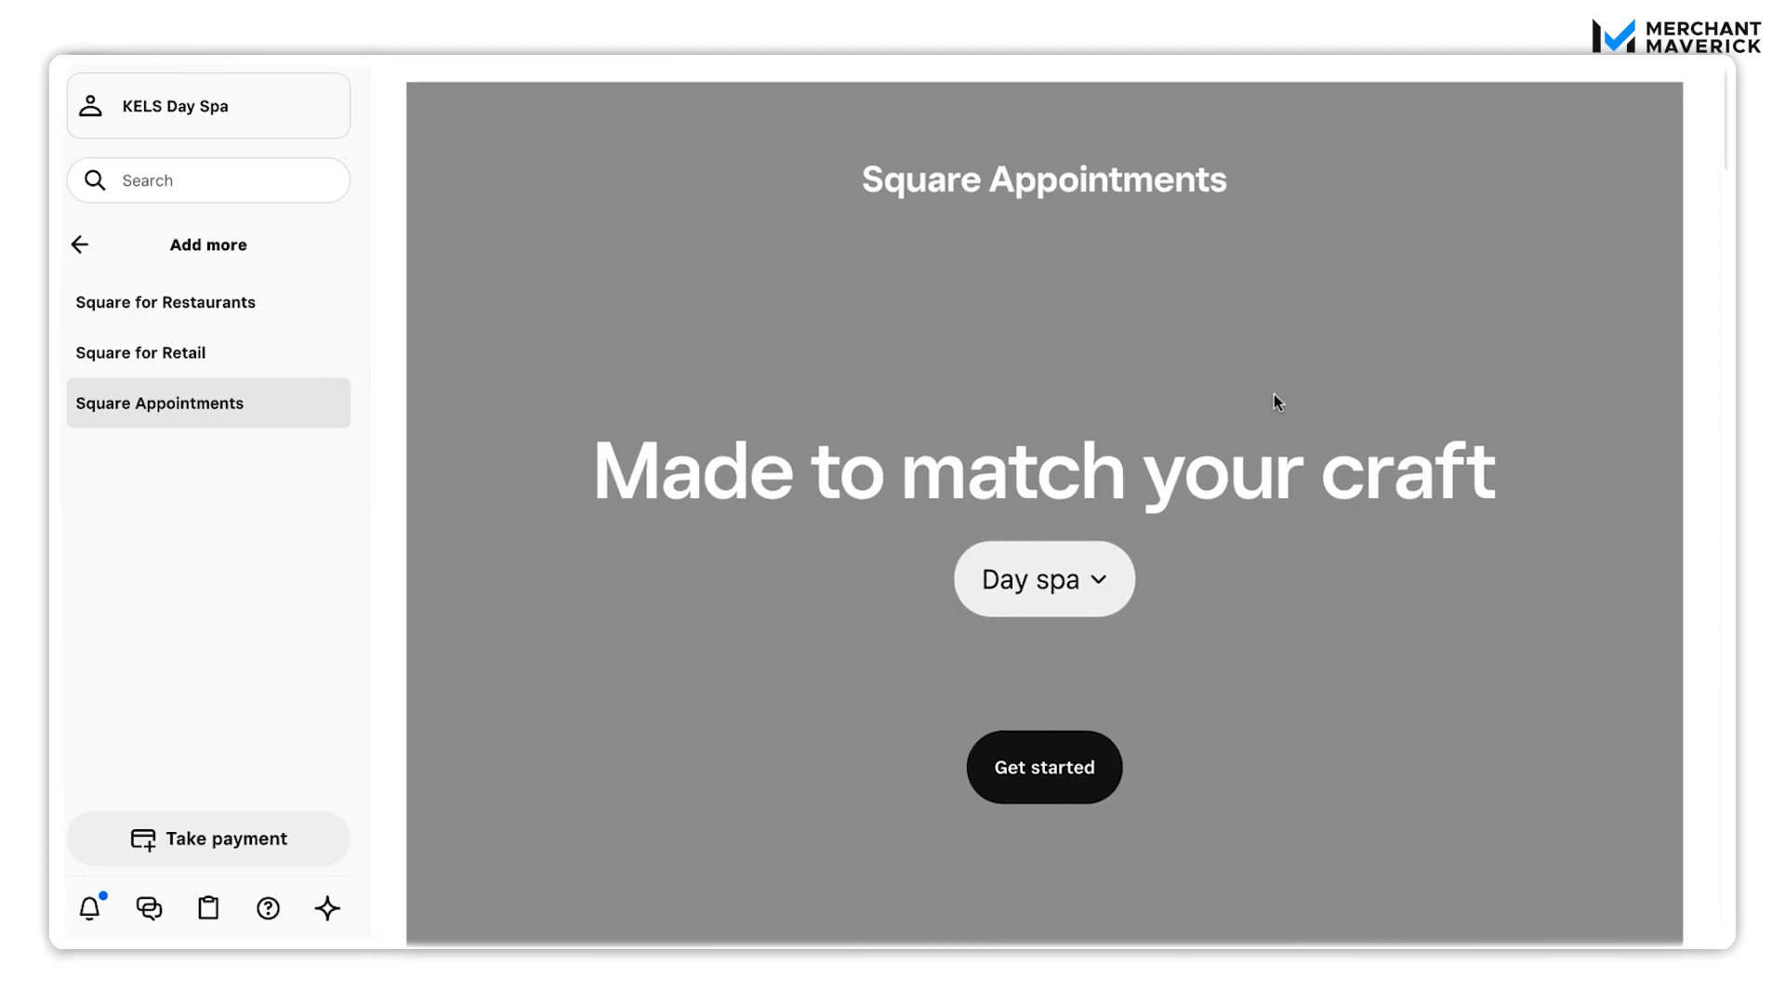
{"action": "left_click", "coordinate": [1112, 573]}
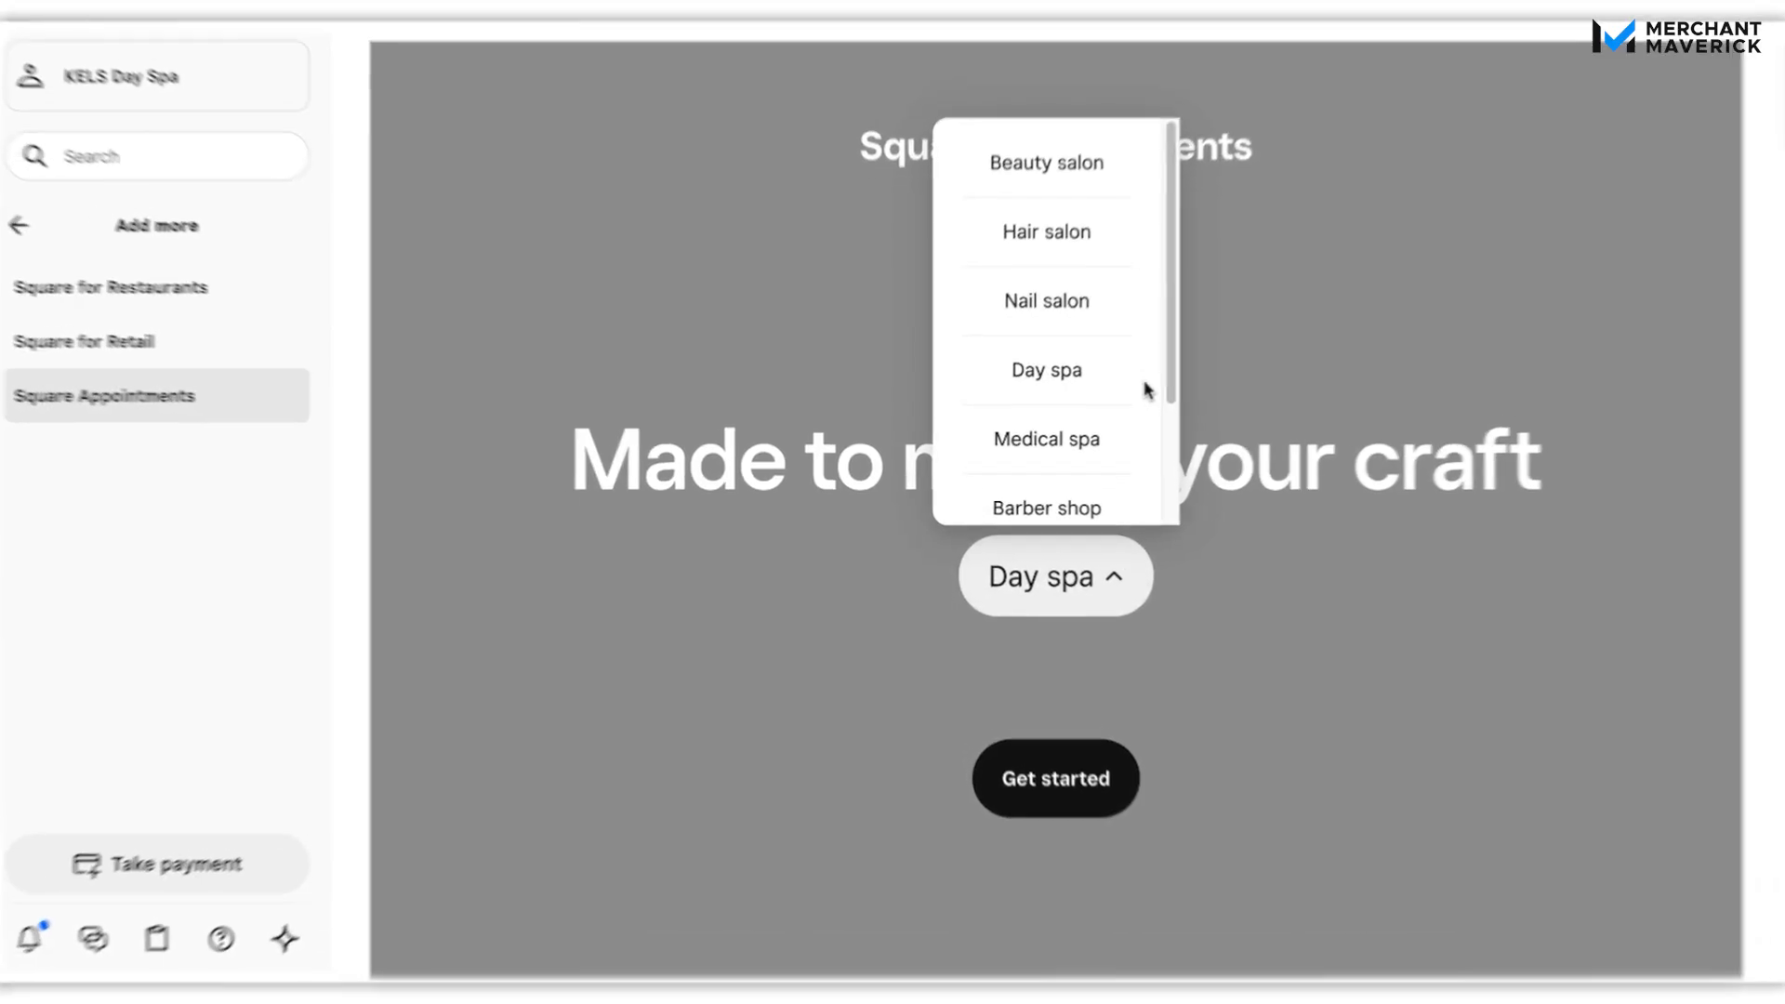
{"action": "left_click", "coordinate": [1319, 588]}
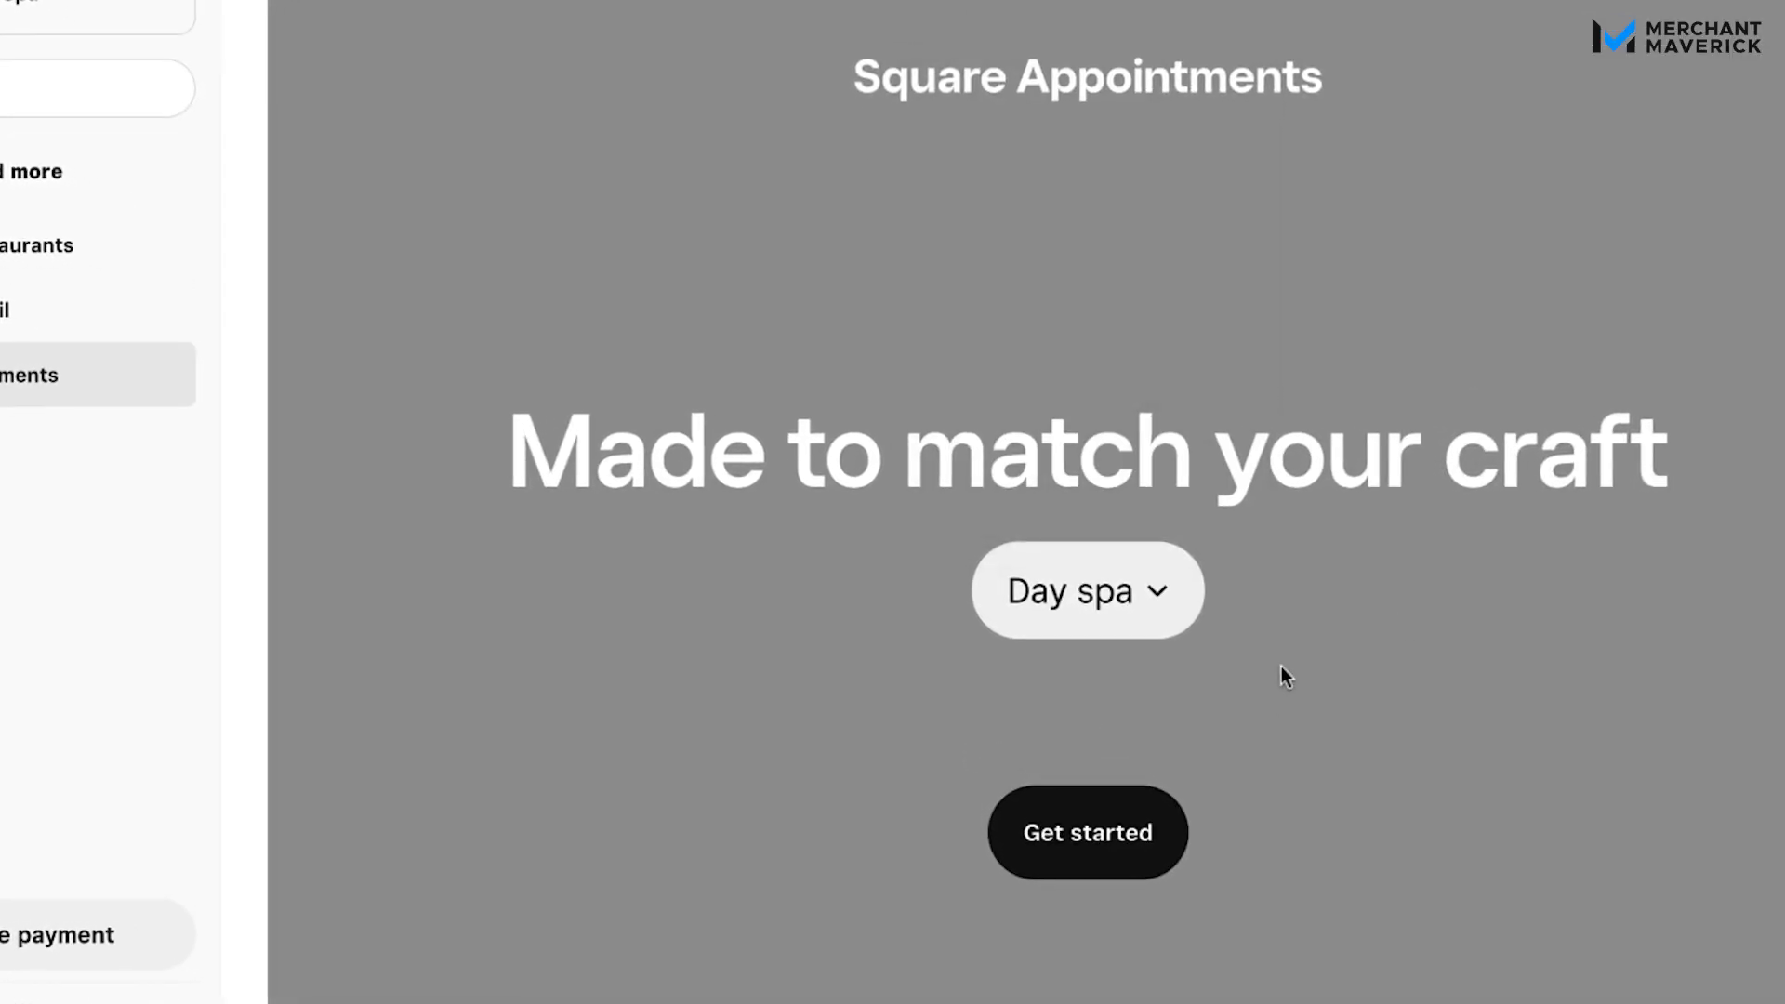
{"action": "scroll", "coordinate": [1283, 672], "scroll_direction": "down", "scroll_amount": 1}
{"action": "left_click", "coordinate": [1106, 790]}
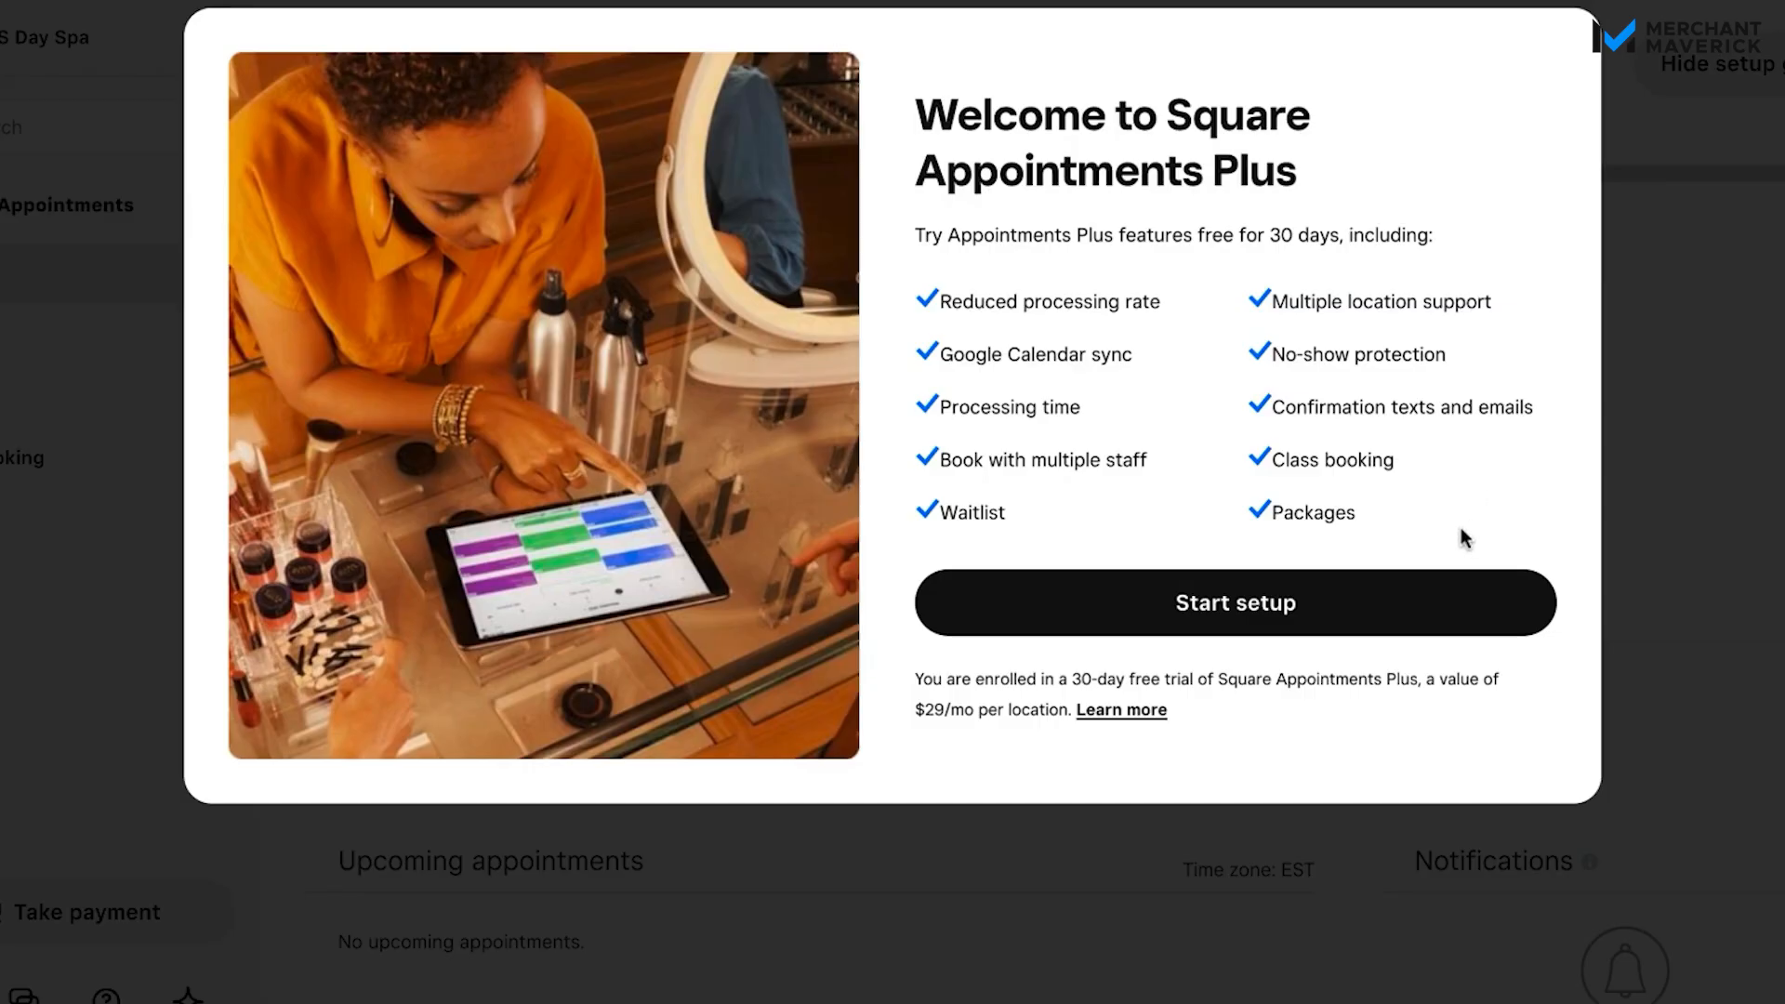
{"action": "left_click", "coordinate": [1313, 624]}
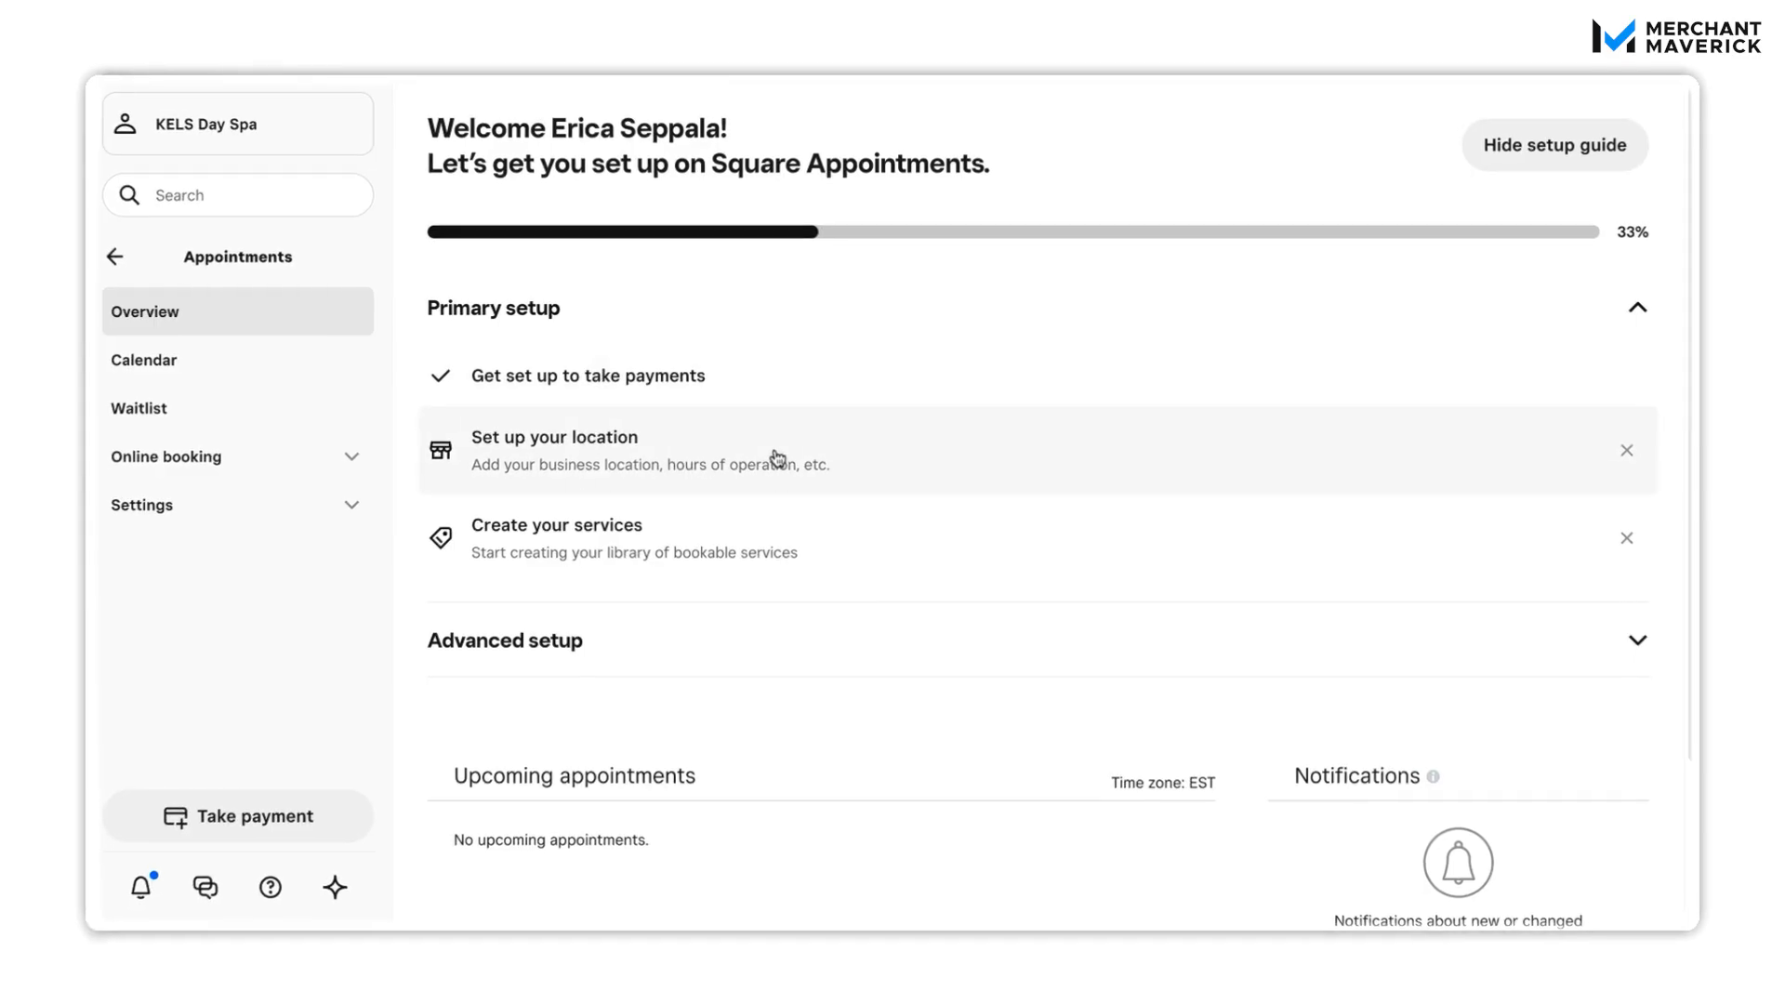
Step: Open the location setup, review the prefilled contact information, and save it to continue to the business hours
{"action": "left_click", "coordinate": [734, 516]}
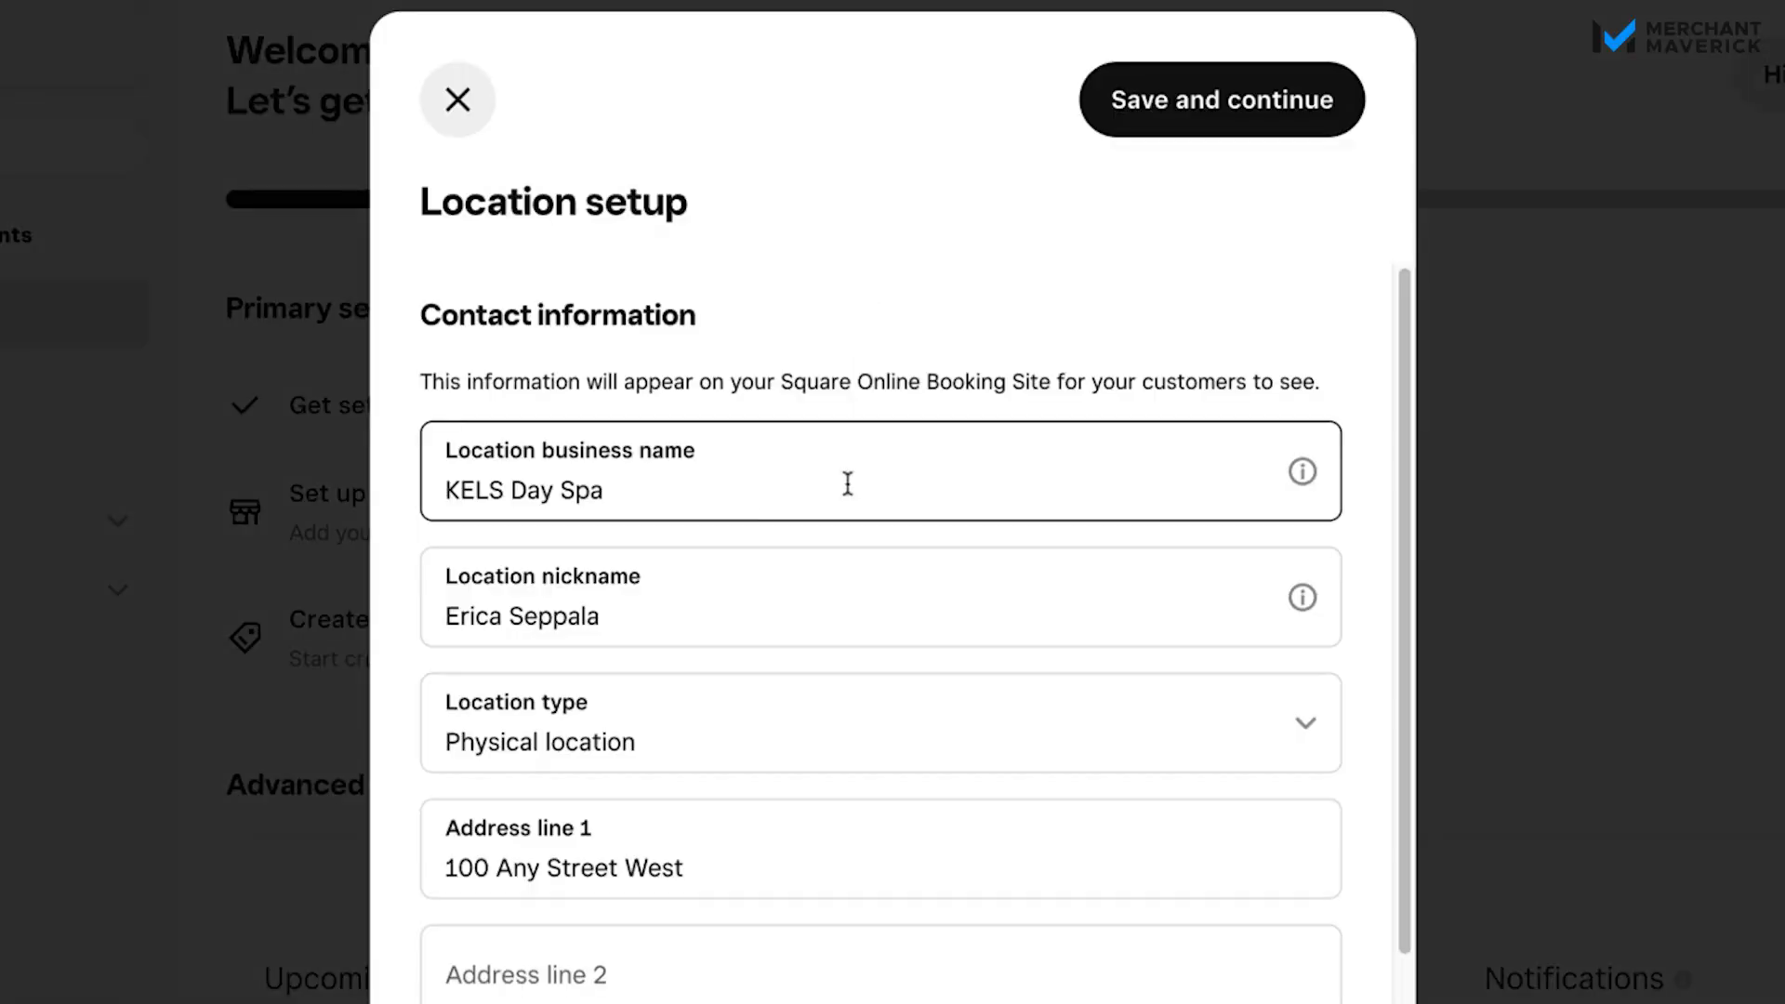
{"action": "scroll", "coordinate": [1044, 455], "scroll_direction": "down", "scroll_amount": 2}
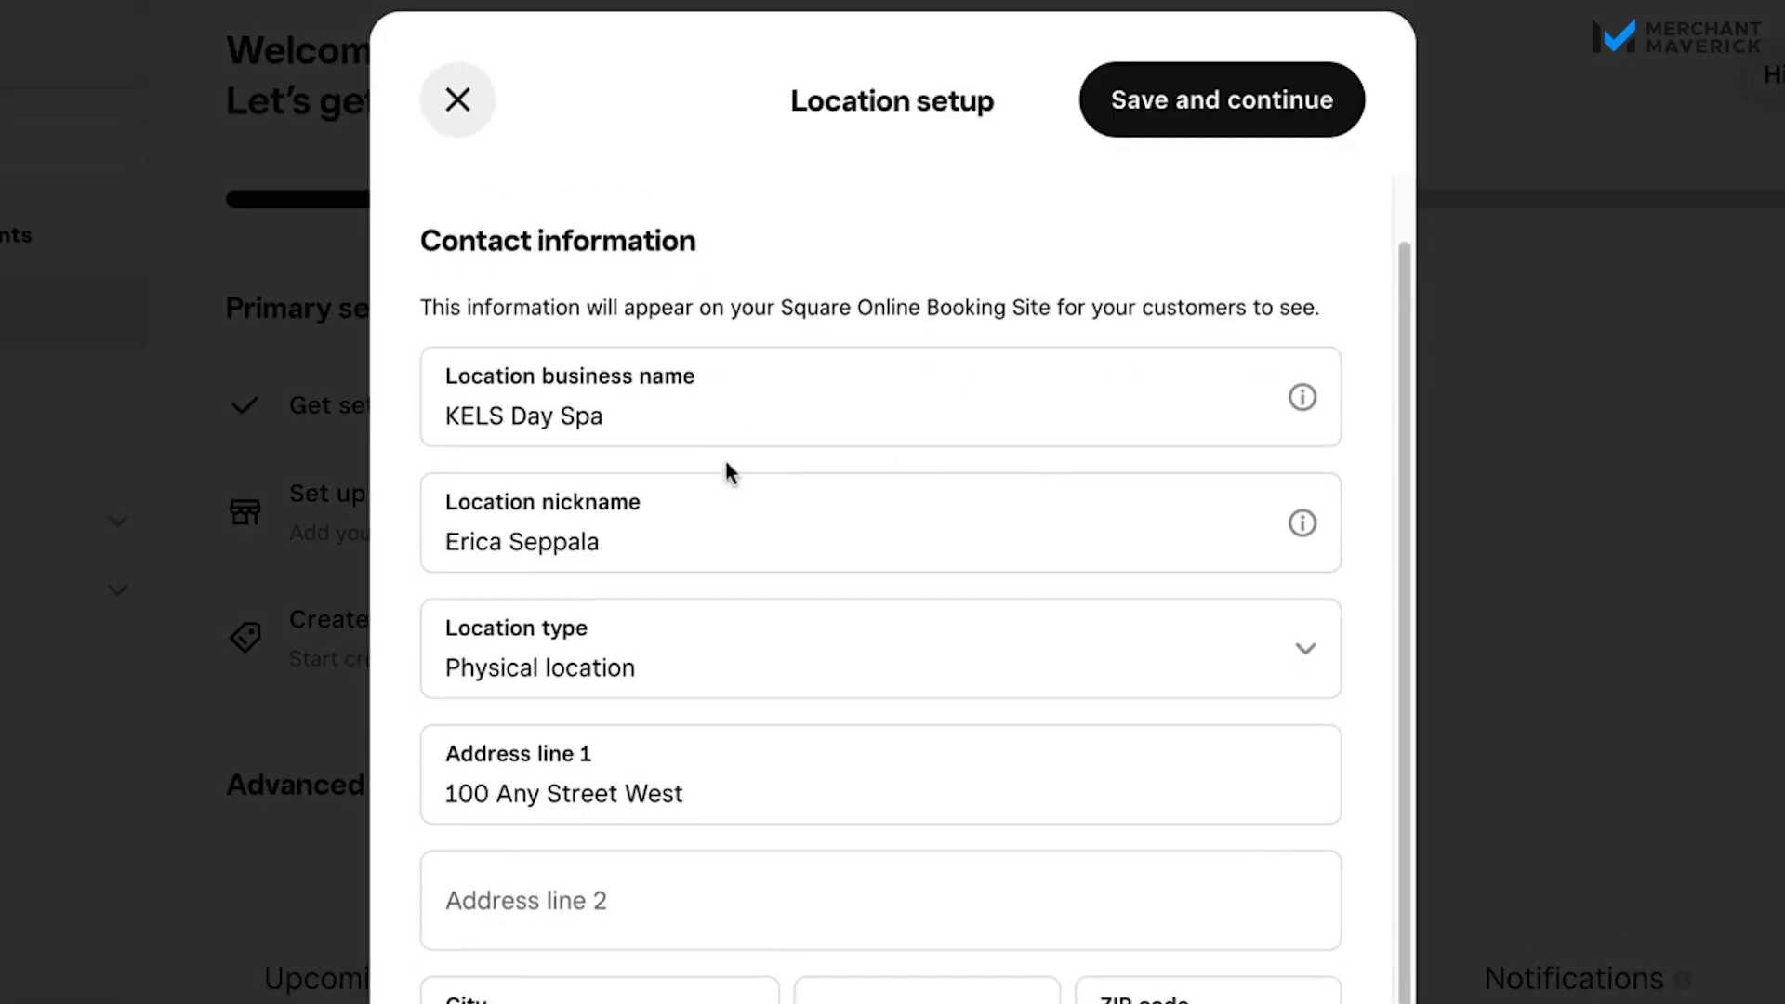
{"action": "scroll", "coordinate": [757, 570], "scroll_direction": "down", "scroll_amount": 2}
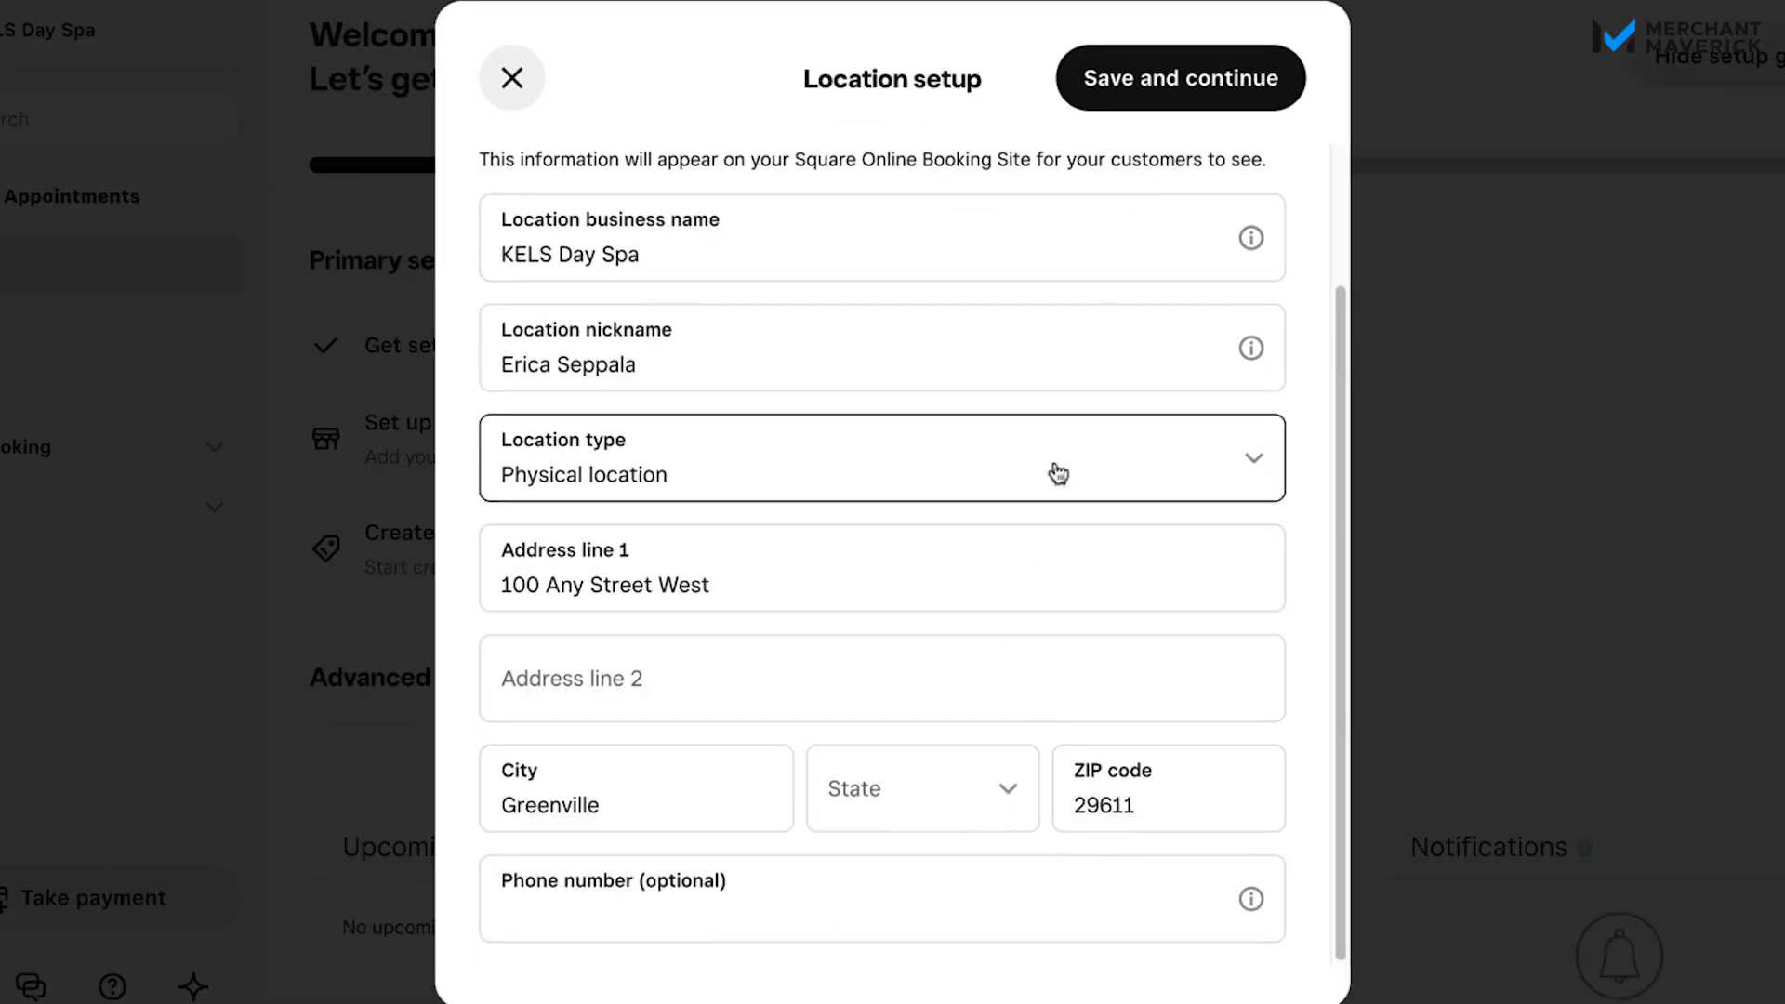
{"action": "left_click", "coordinate": [1188, 105]}
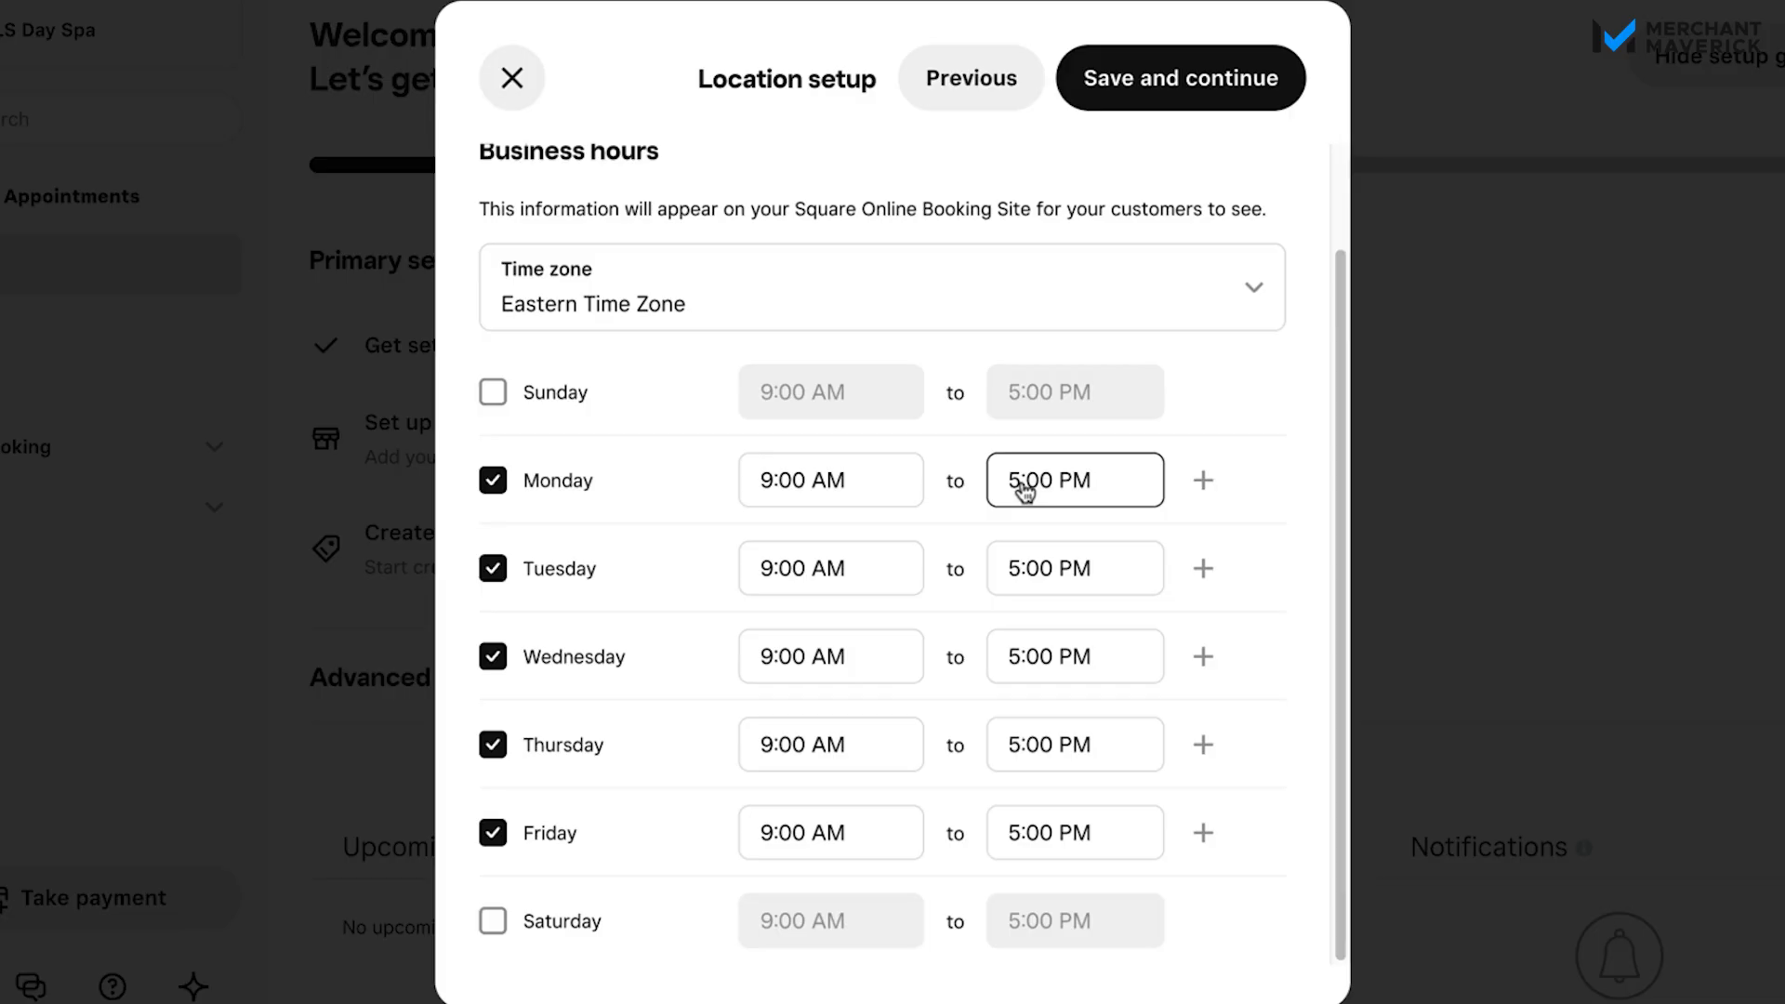
Step: Keep Monday open, add Saturday as a business day closing at 6:00 PM, and save the business hours
{"action": "left_click", "coordinate": [490, 490]}
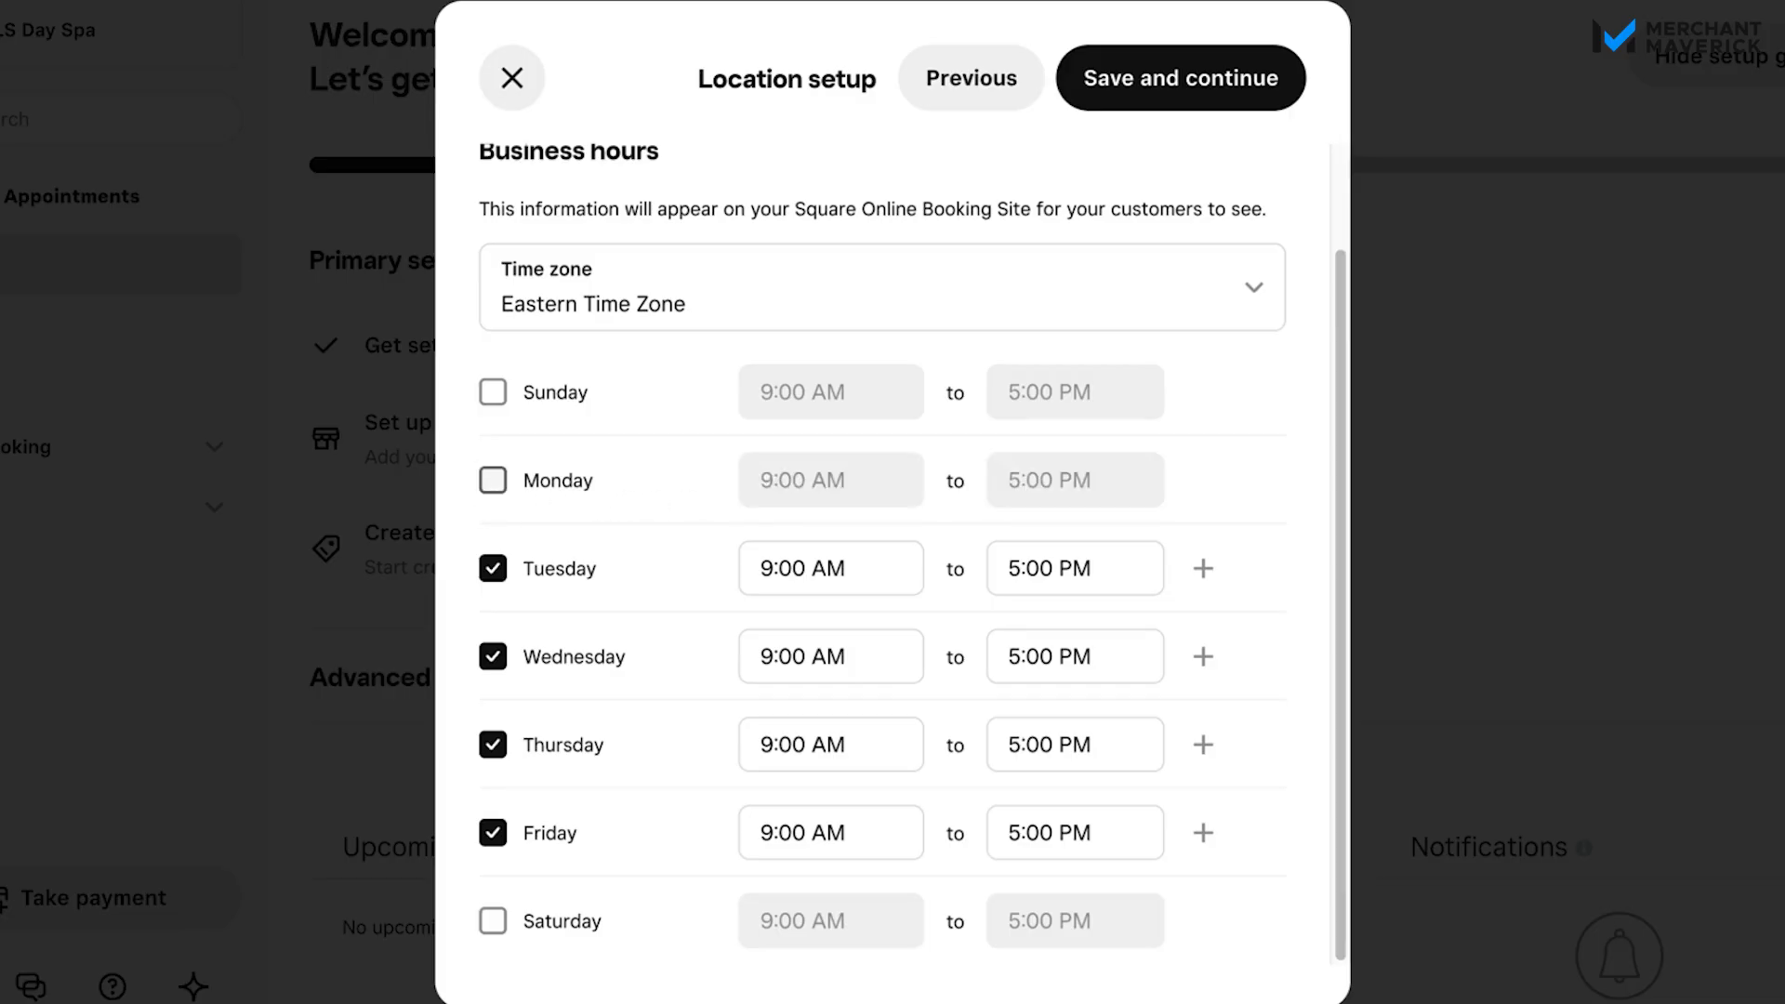
{"action": "left_click", "coordinate": [549, 481]}
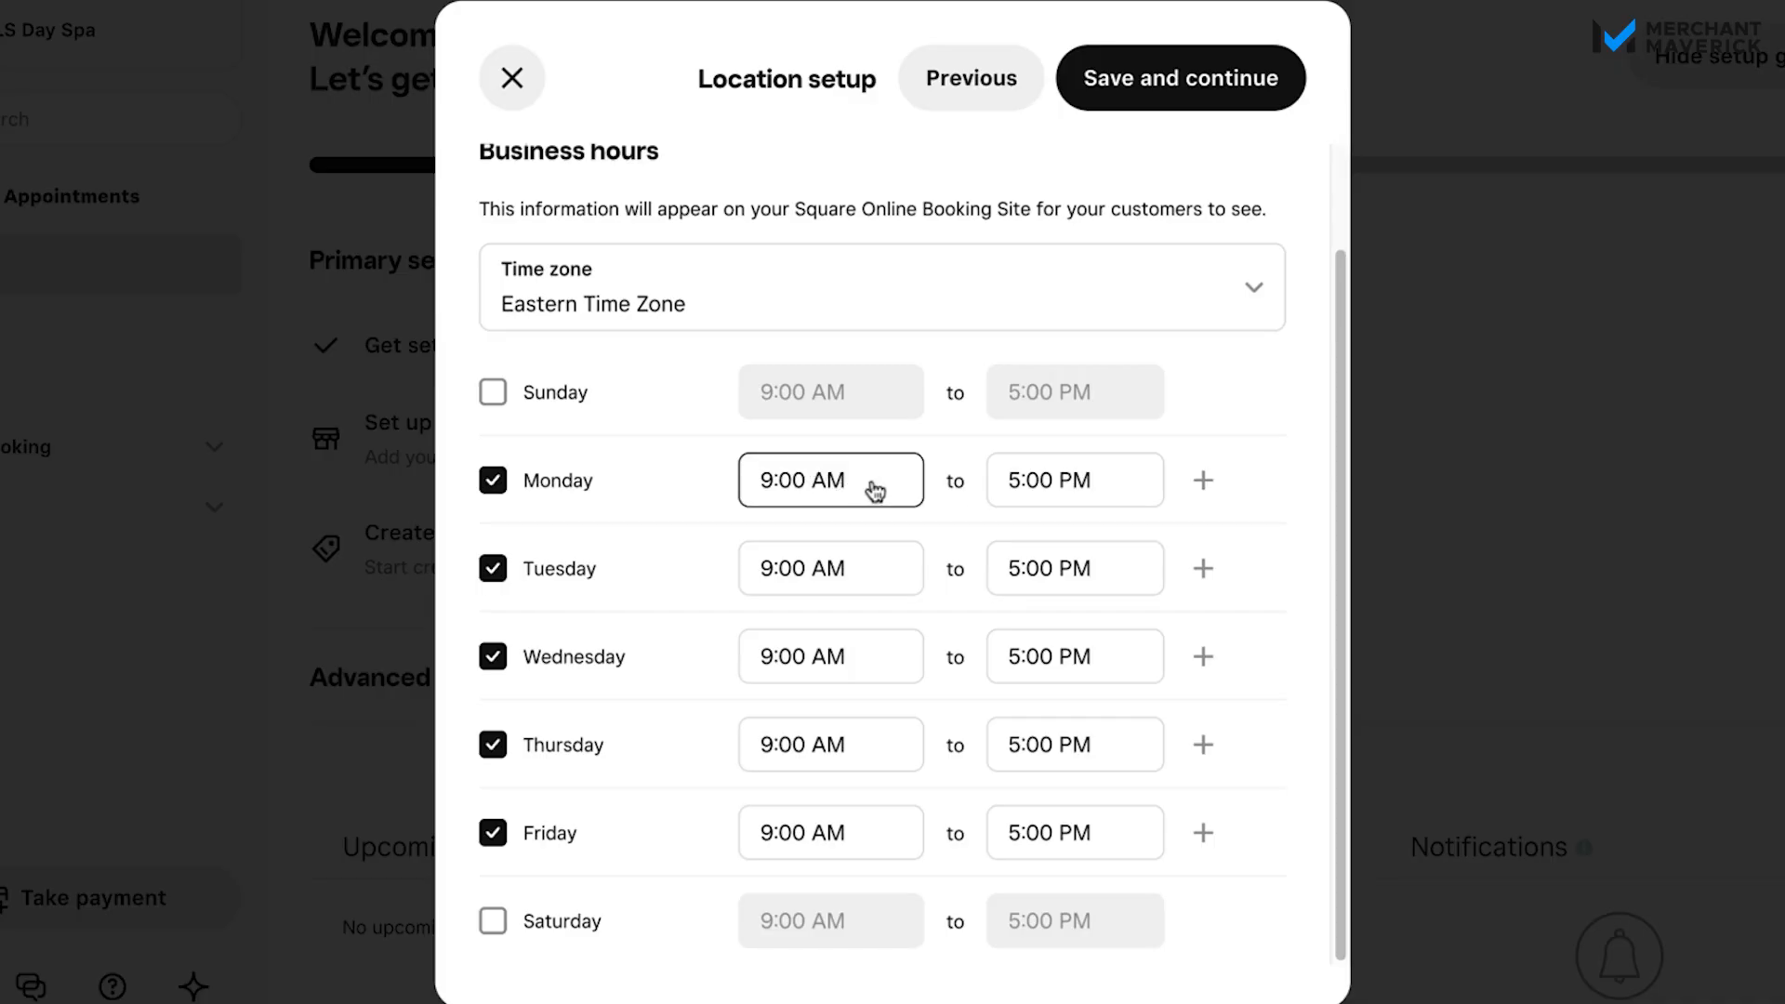
{"action": "left_click", "coordinate": [494, 923]}
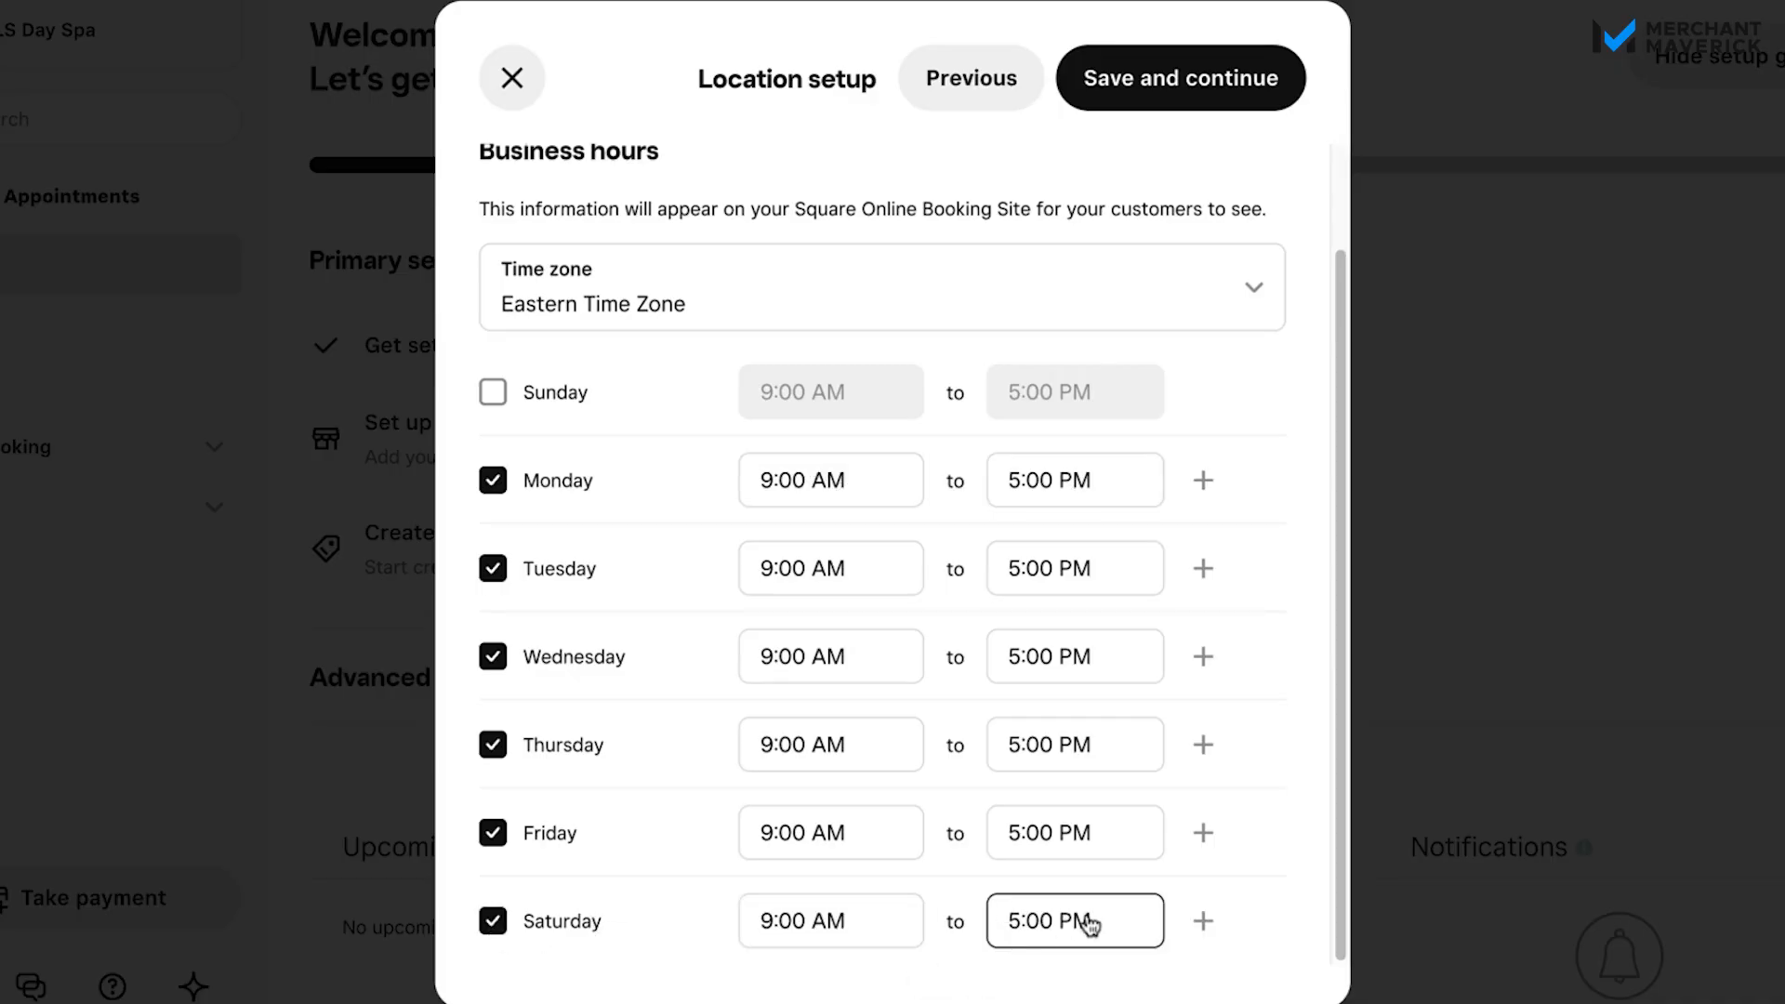
{"action": "left_click", "coordinate": [1127, 932]}
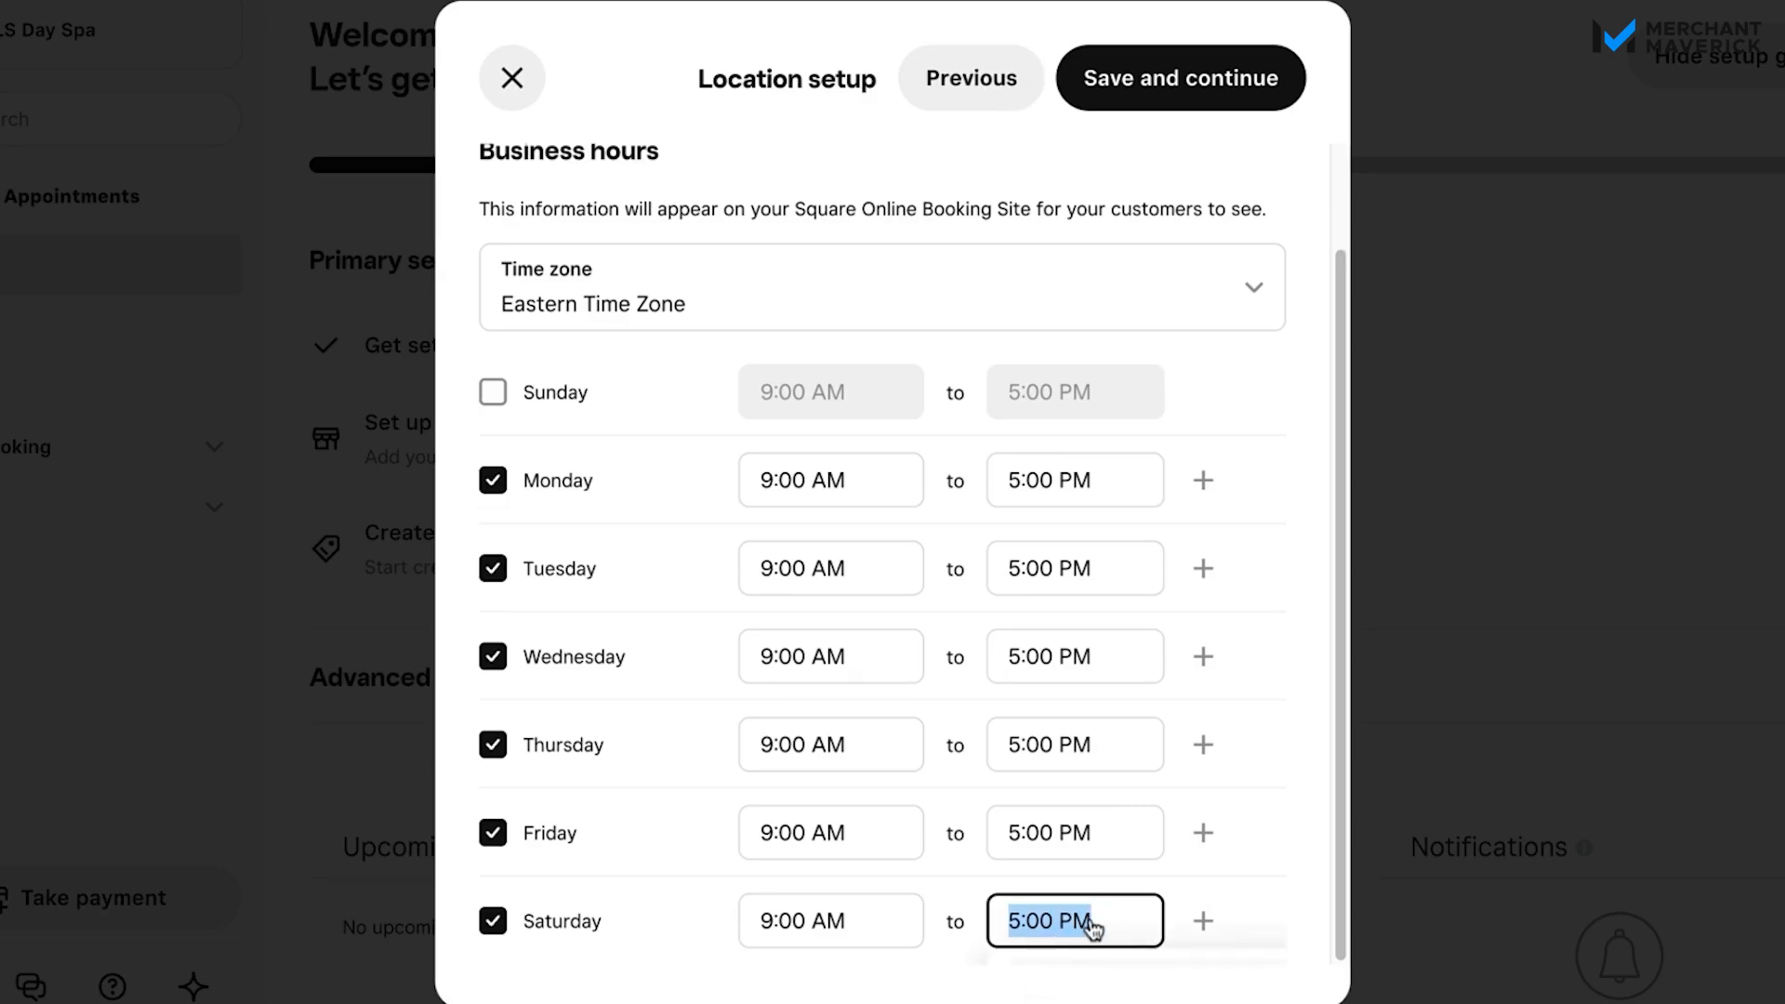
{"action": "type", "text": "6:00 PM"}
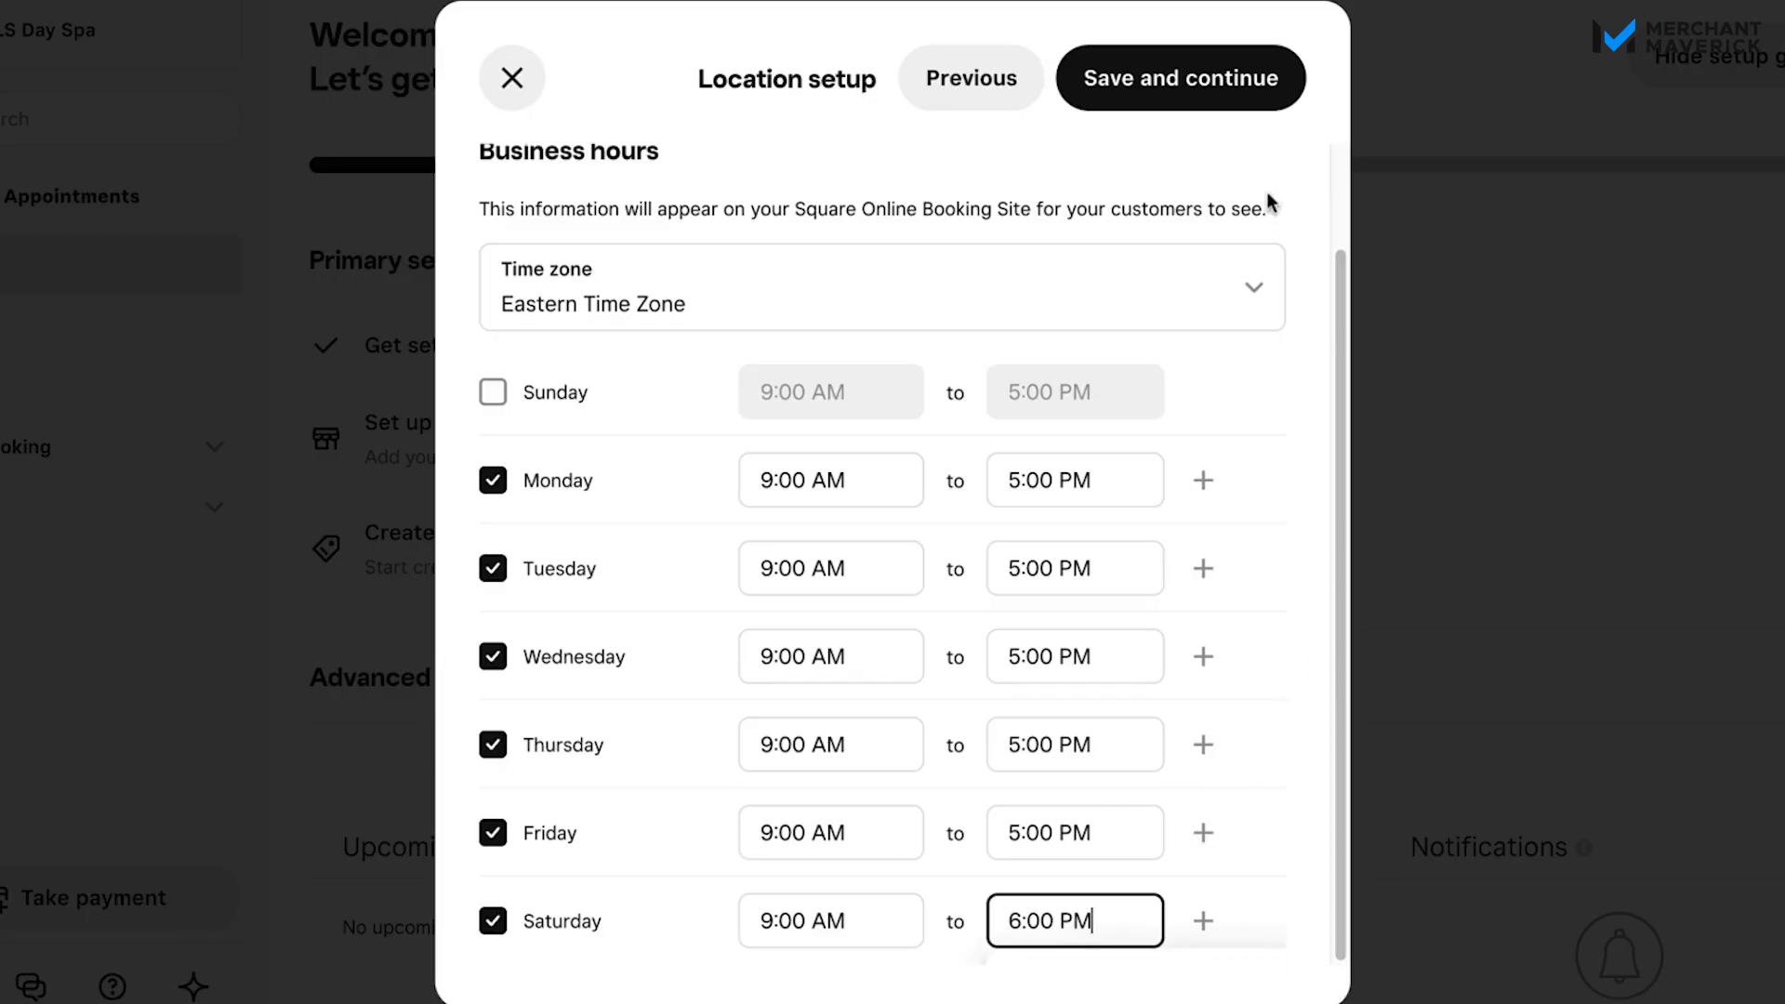
{"action": "left_click", "coordinate": [1261, 93]}
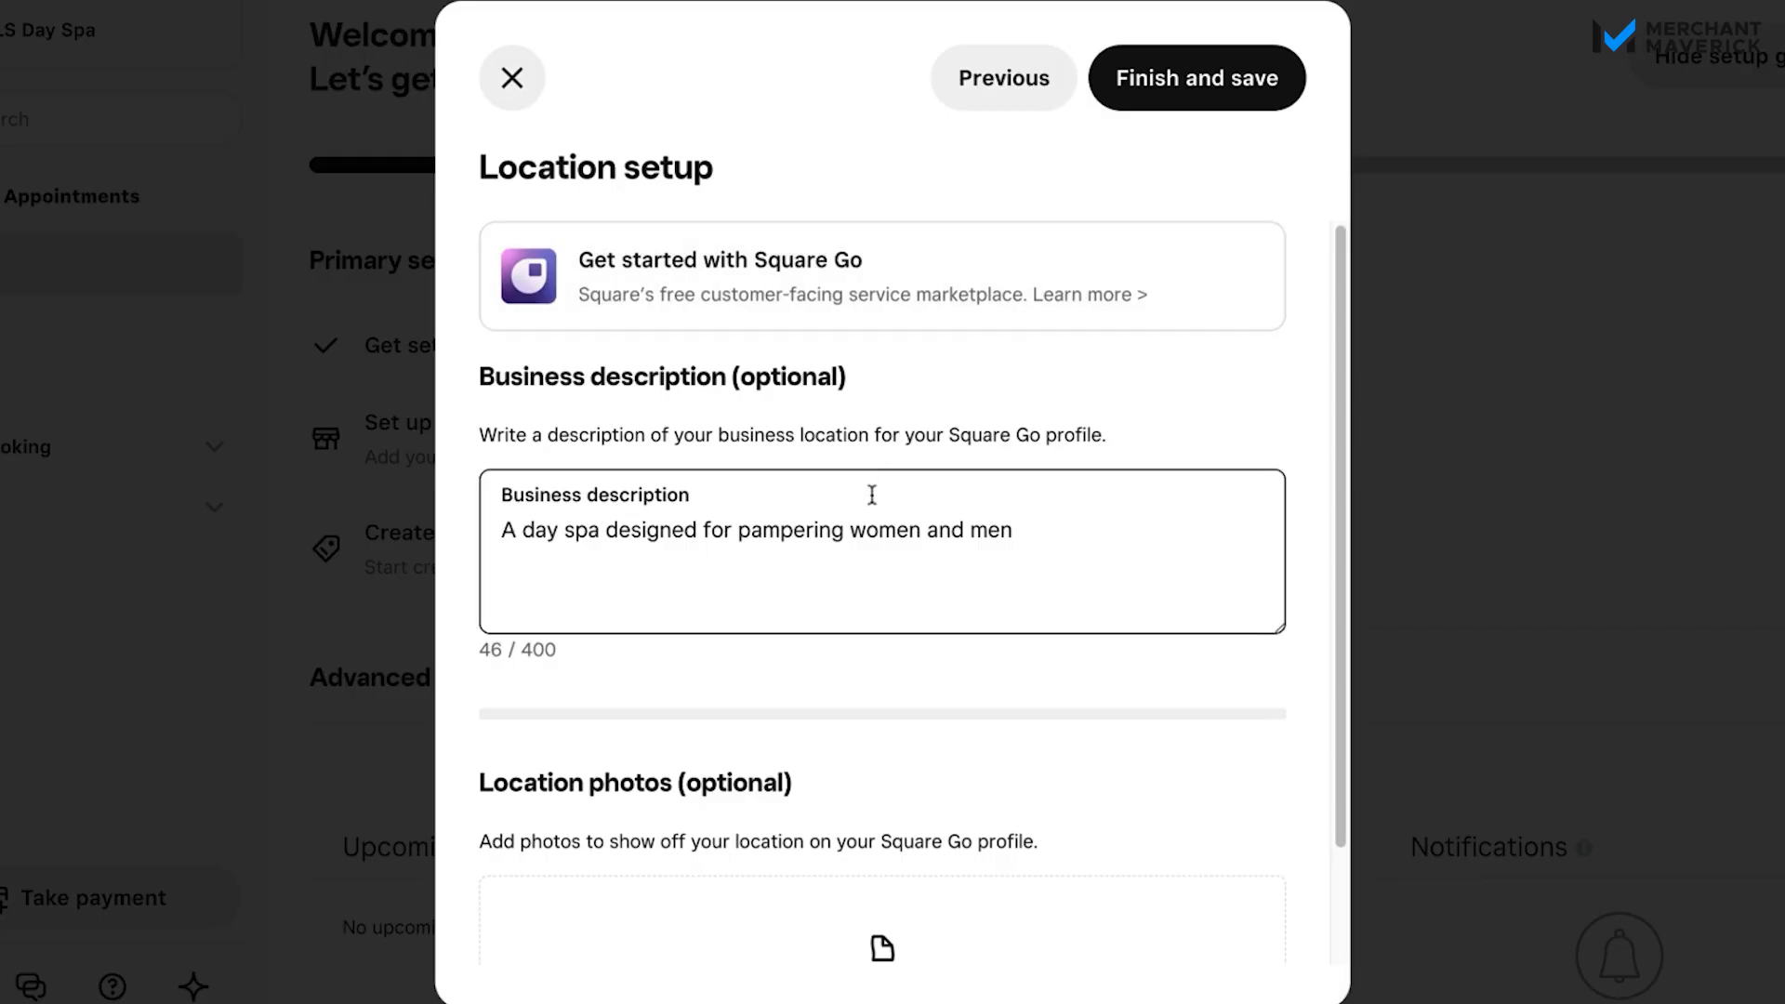
Step: Finish and save the location setup without adding location photos, and close the list of locations
{"action": "scroll", "coordinate": [928, 521], "scroll_direction": "down", "scroll_amount": 2}
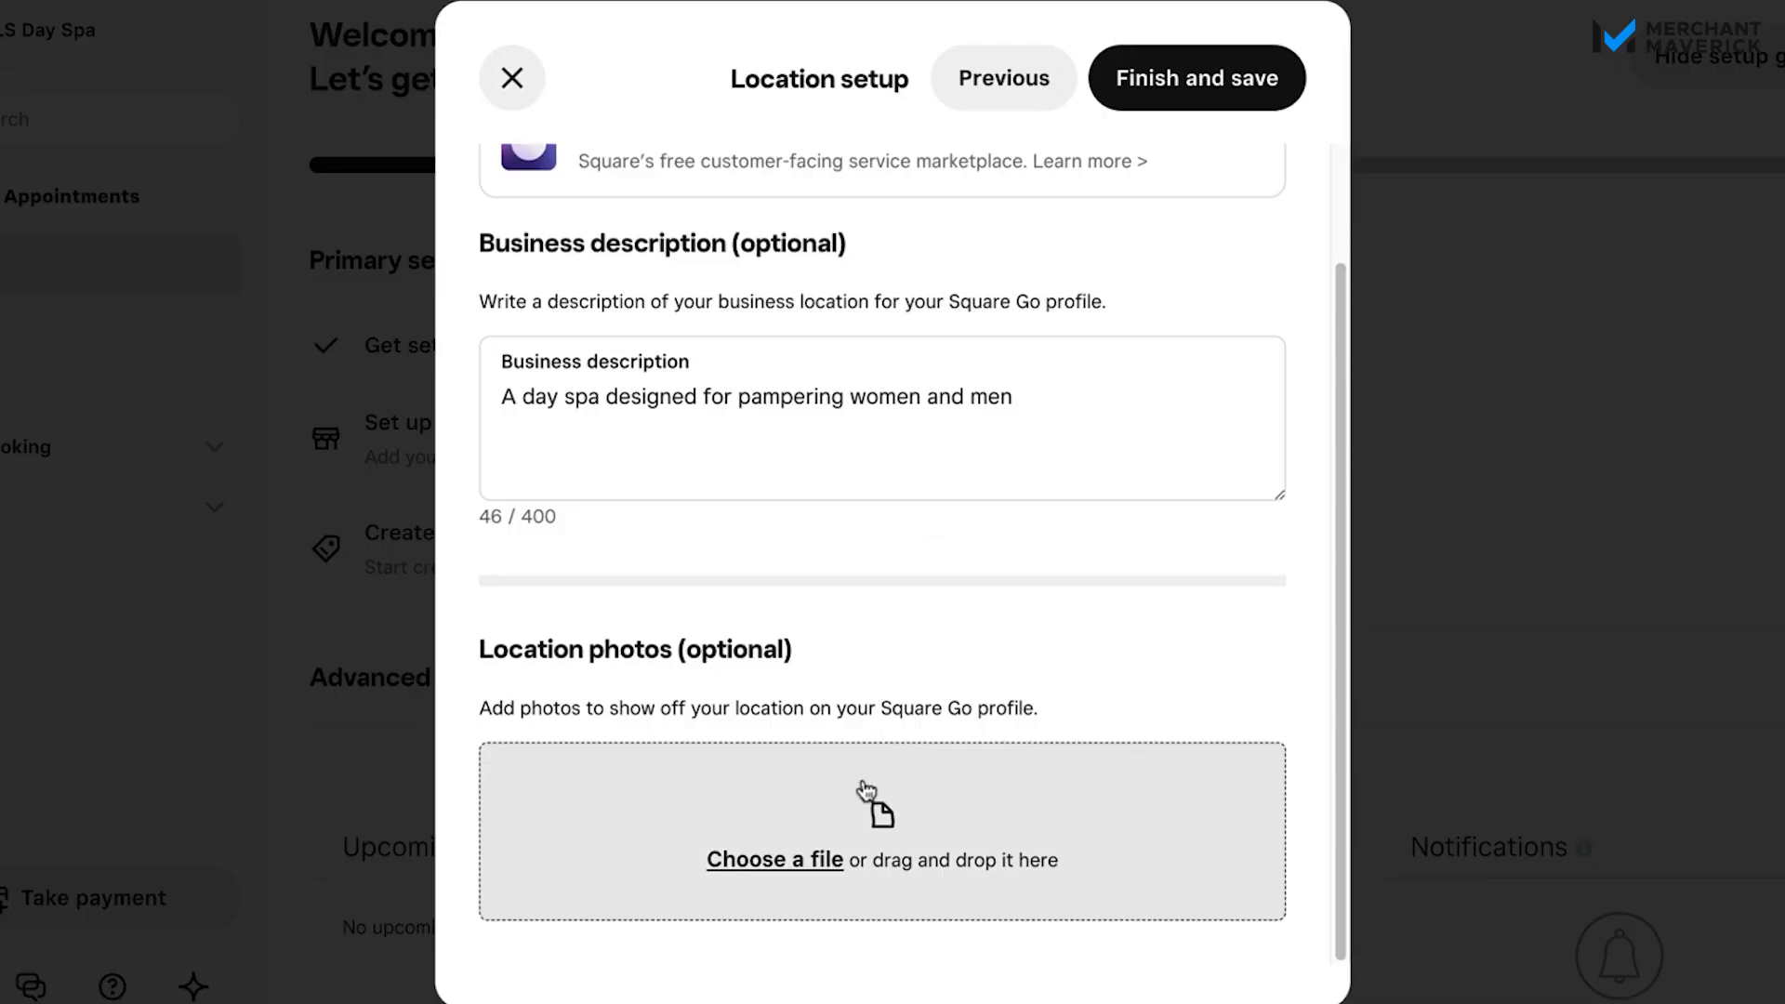
{"action": "scroll", "coordinate": [1092, 657], "scroll_direction": "up", "scroll_amount": 2}
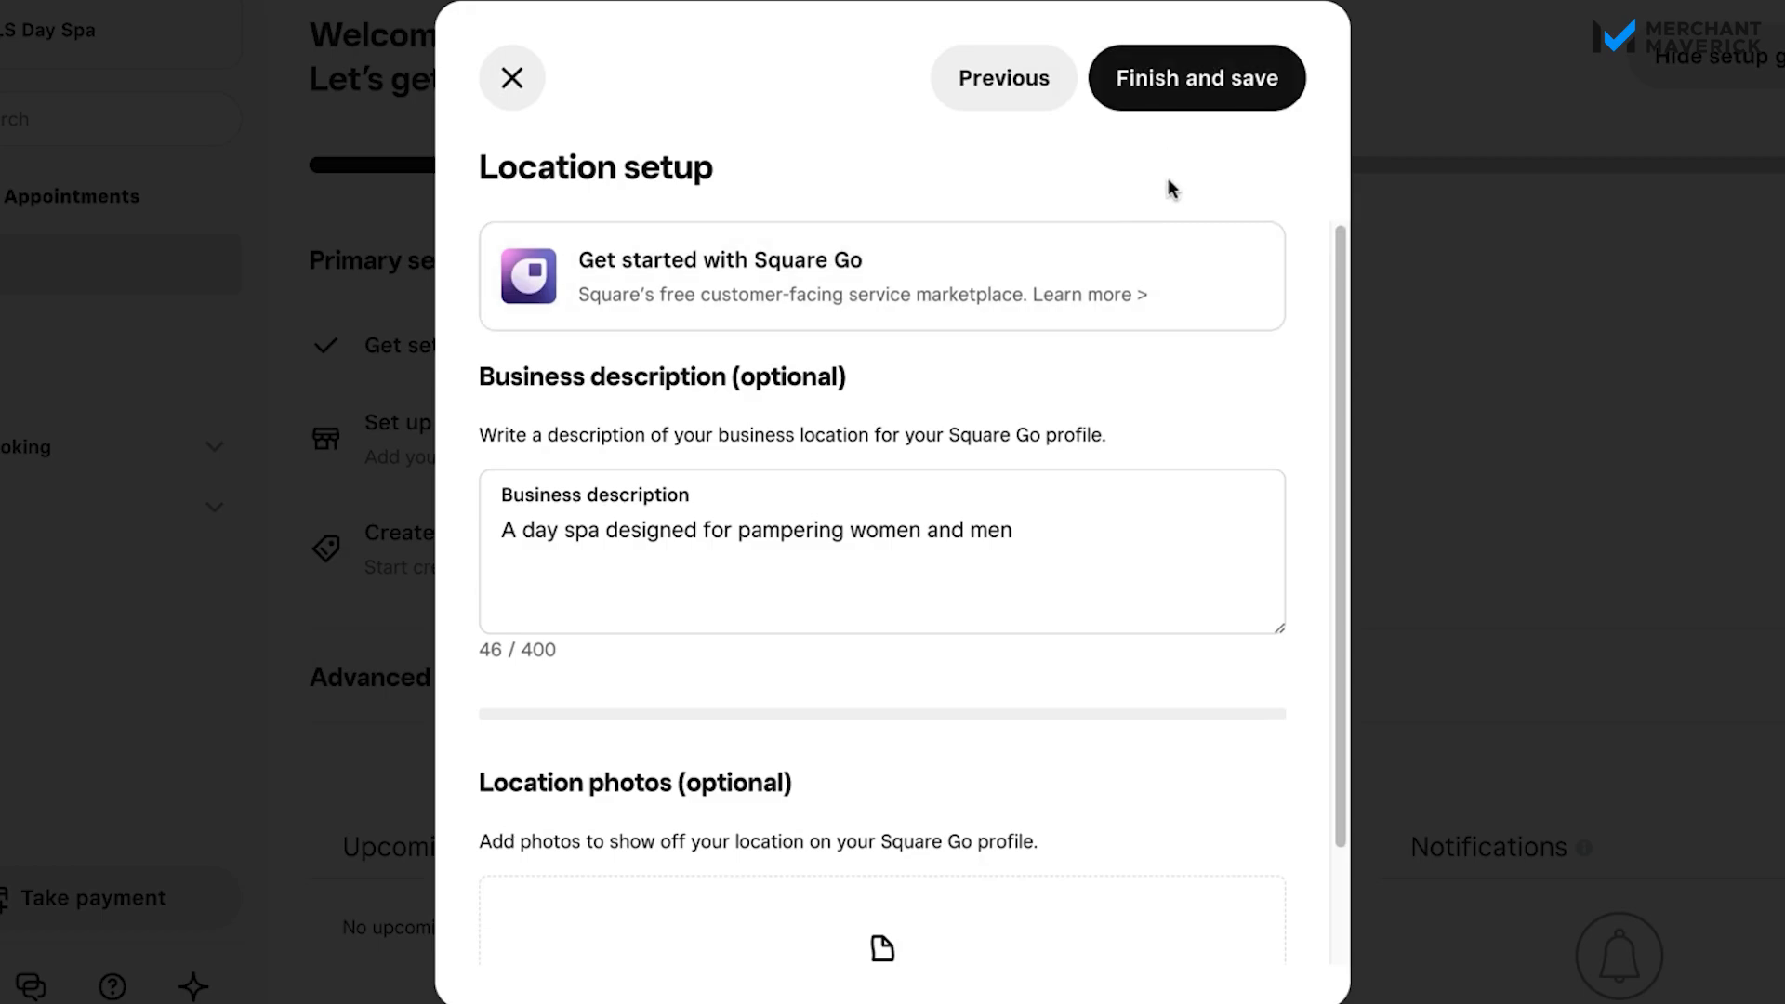
{"action": "left_click", "coordinate": [1227, 107]}
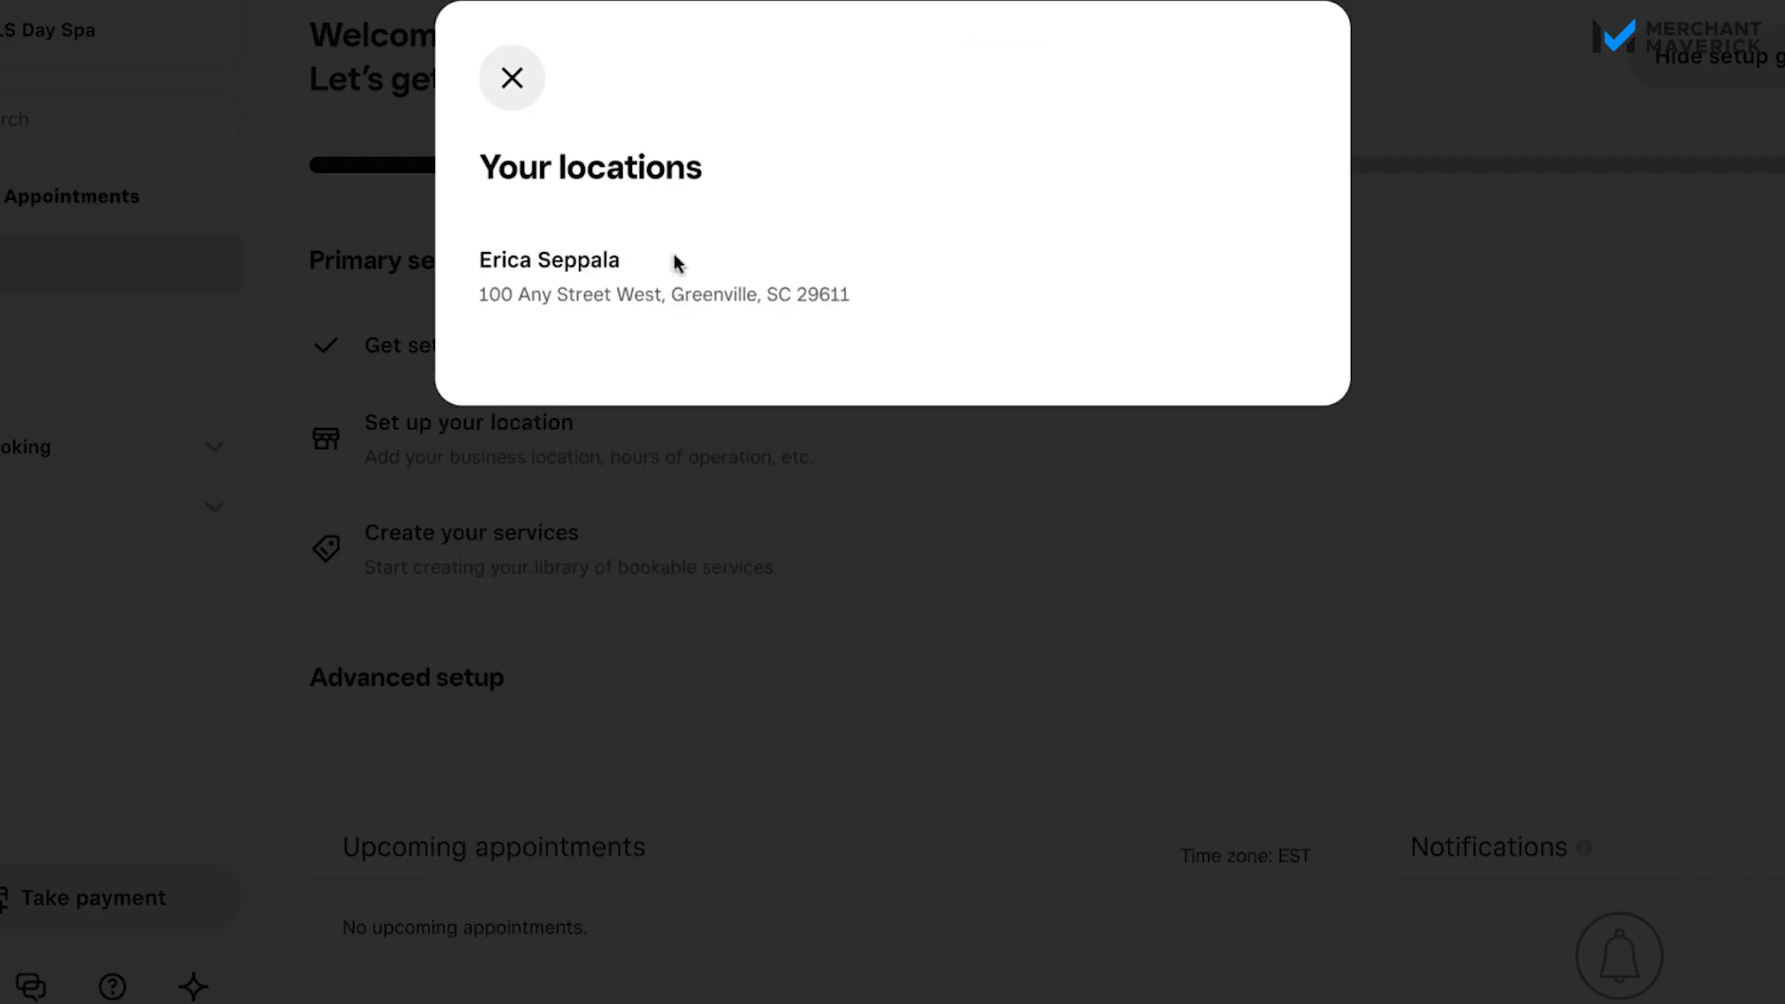
{"action": "left_click", "coordinate": [511, 83]}
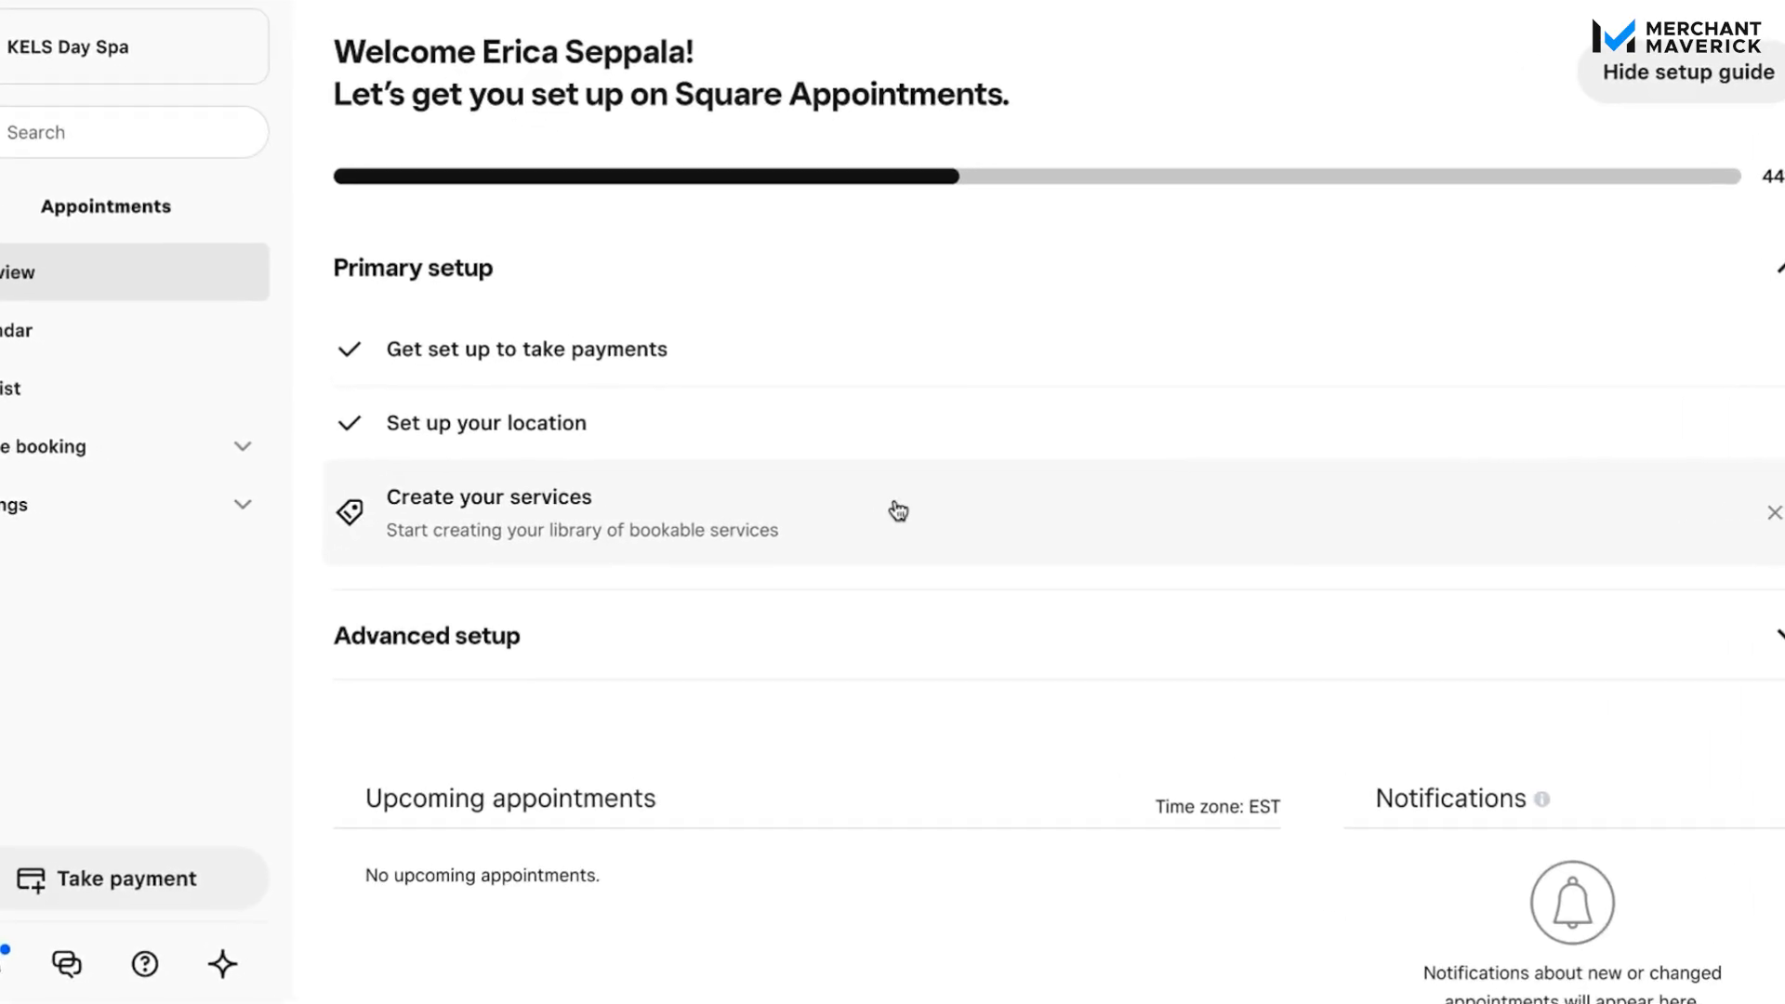
Step: Create the services with the automatic service library builder by uploading a file with the current list of services
{"action": "left_click", "coordinate": [898, 510]}
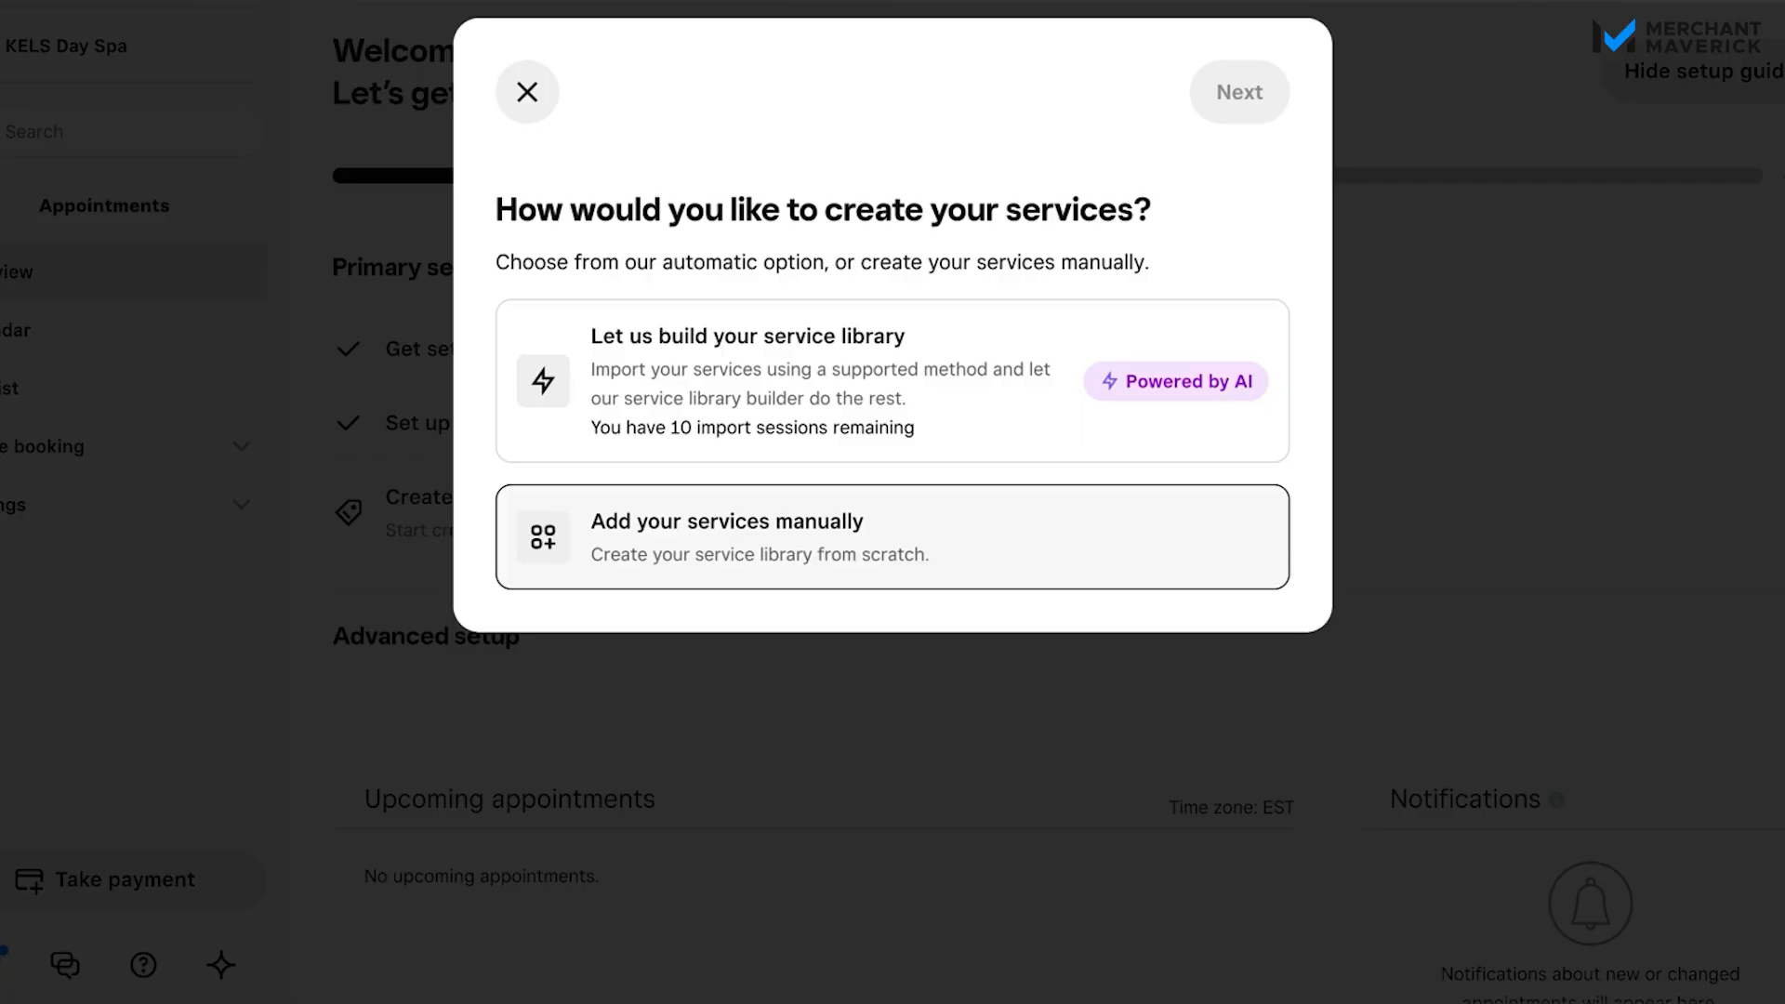
{"action": "left_click", "coordinate": [986, 425]}
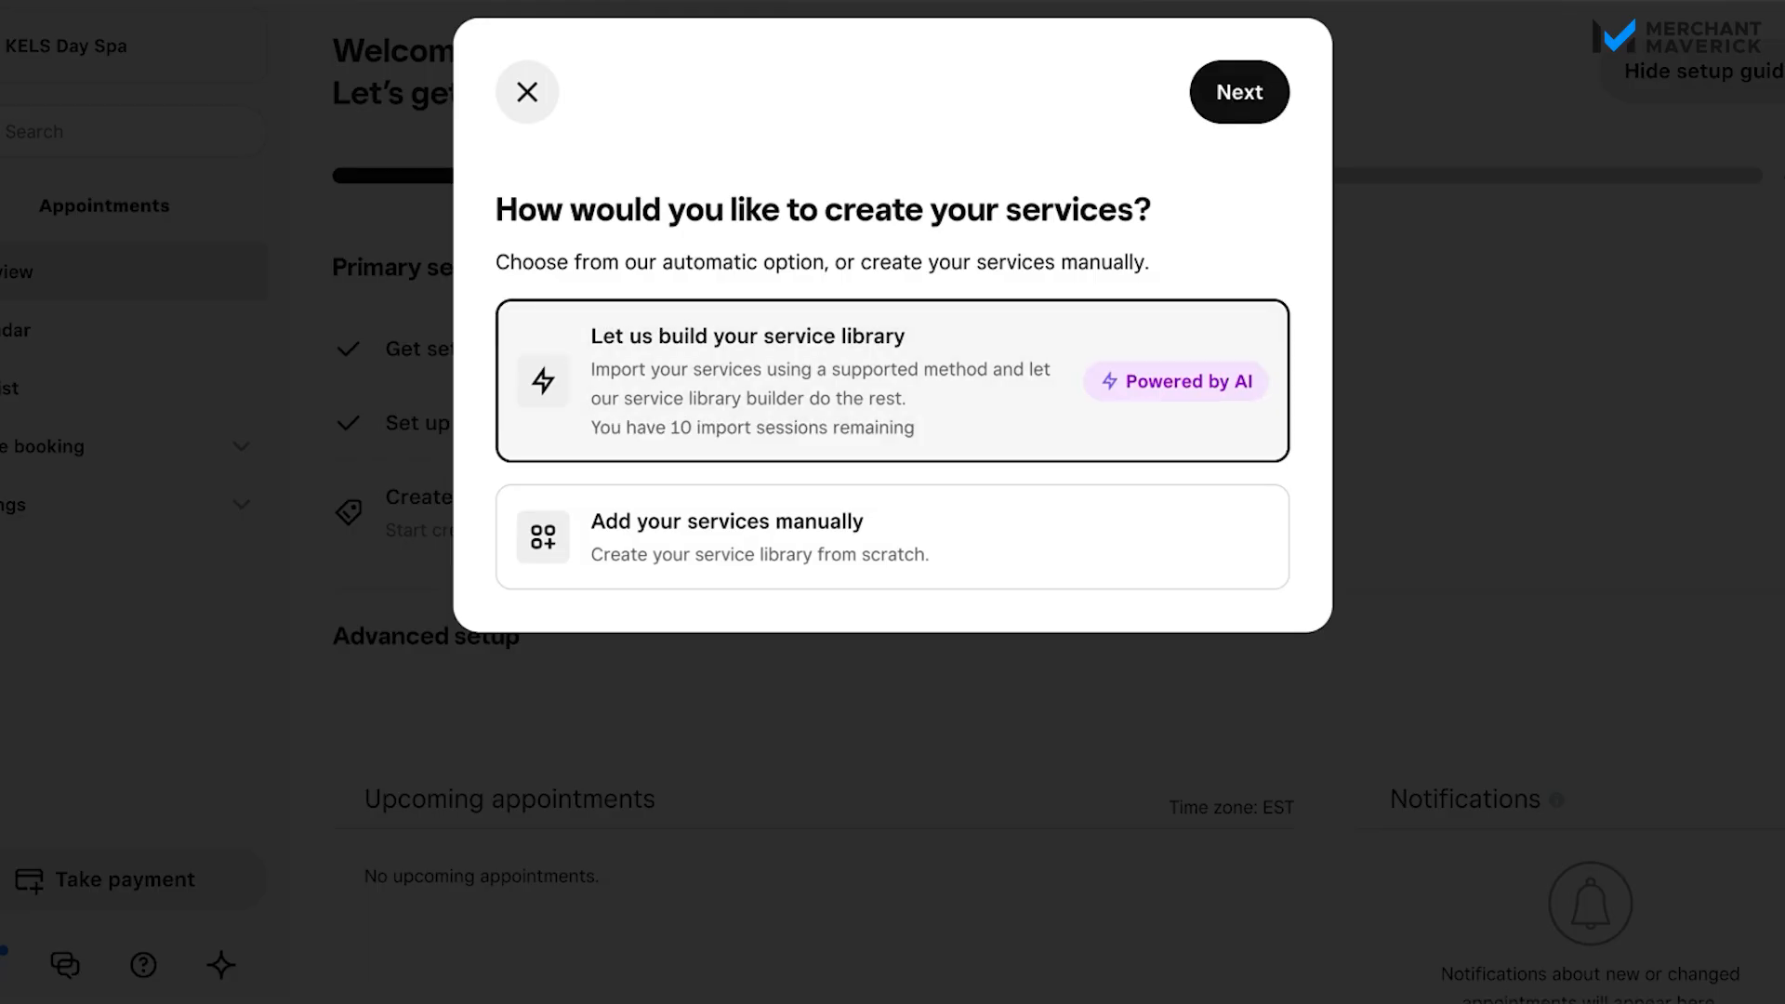
{"action": "left_click", "coordinate": [1249, 82]}
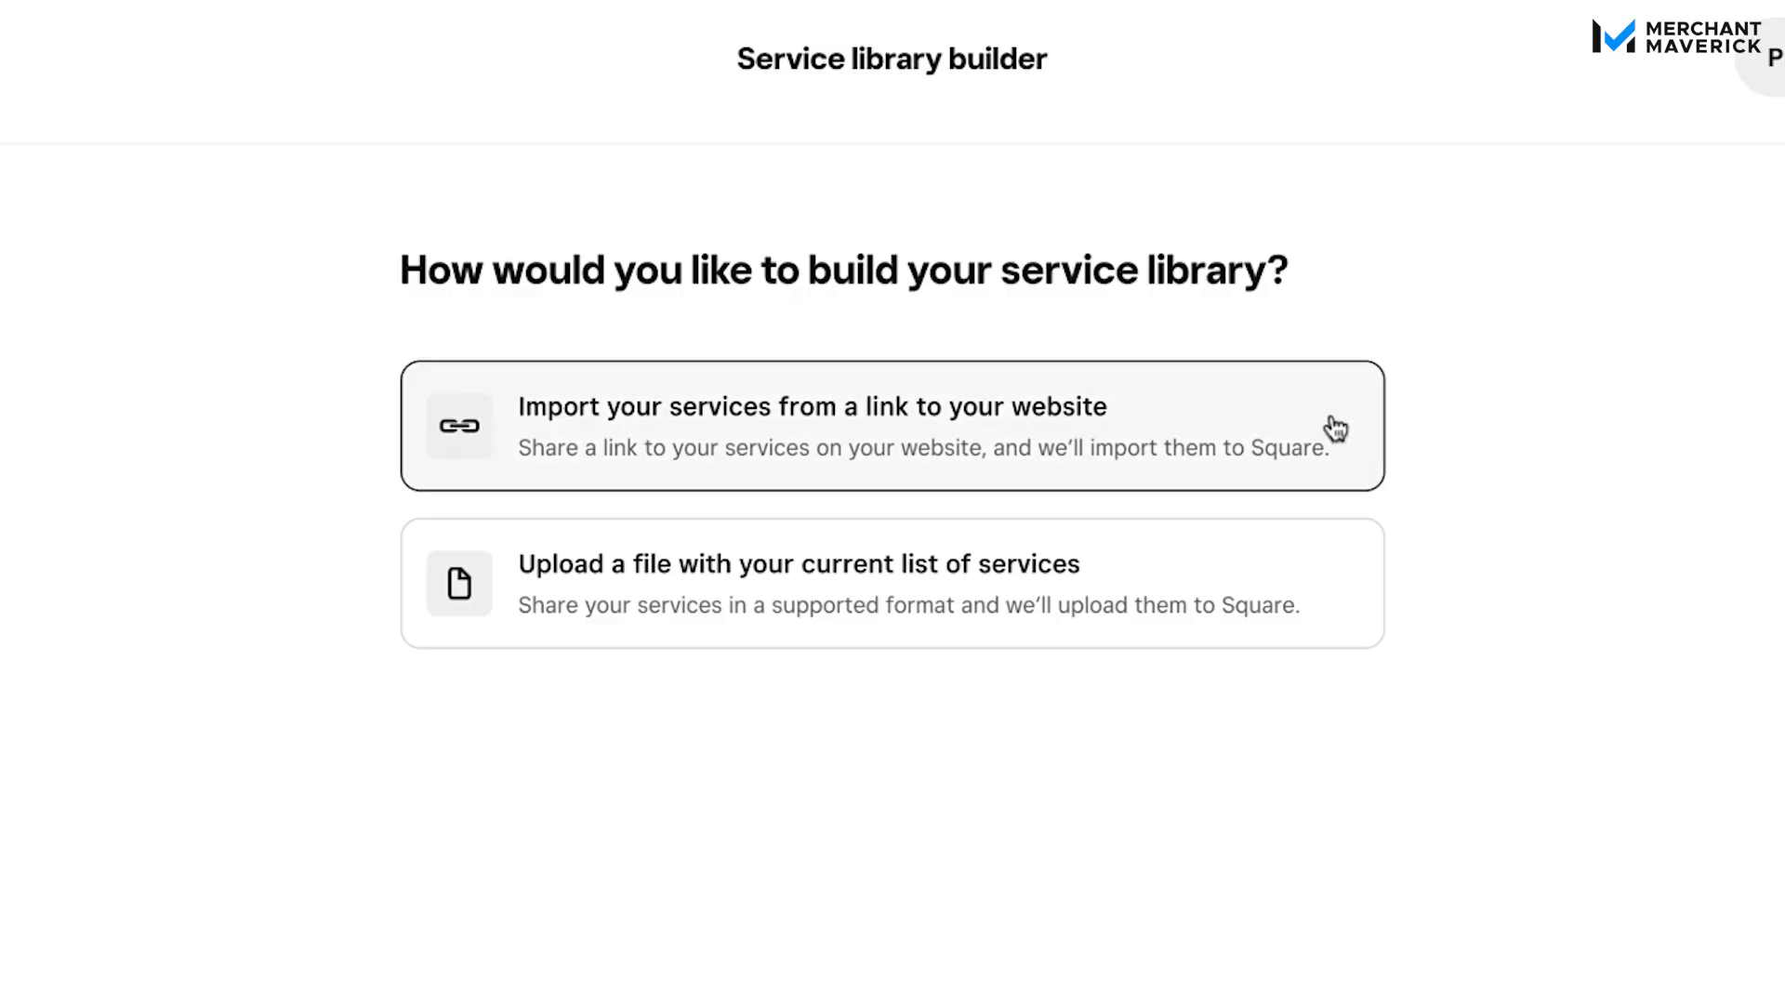
{"action": "left_click", "coordinate": [1240, 591]}
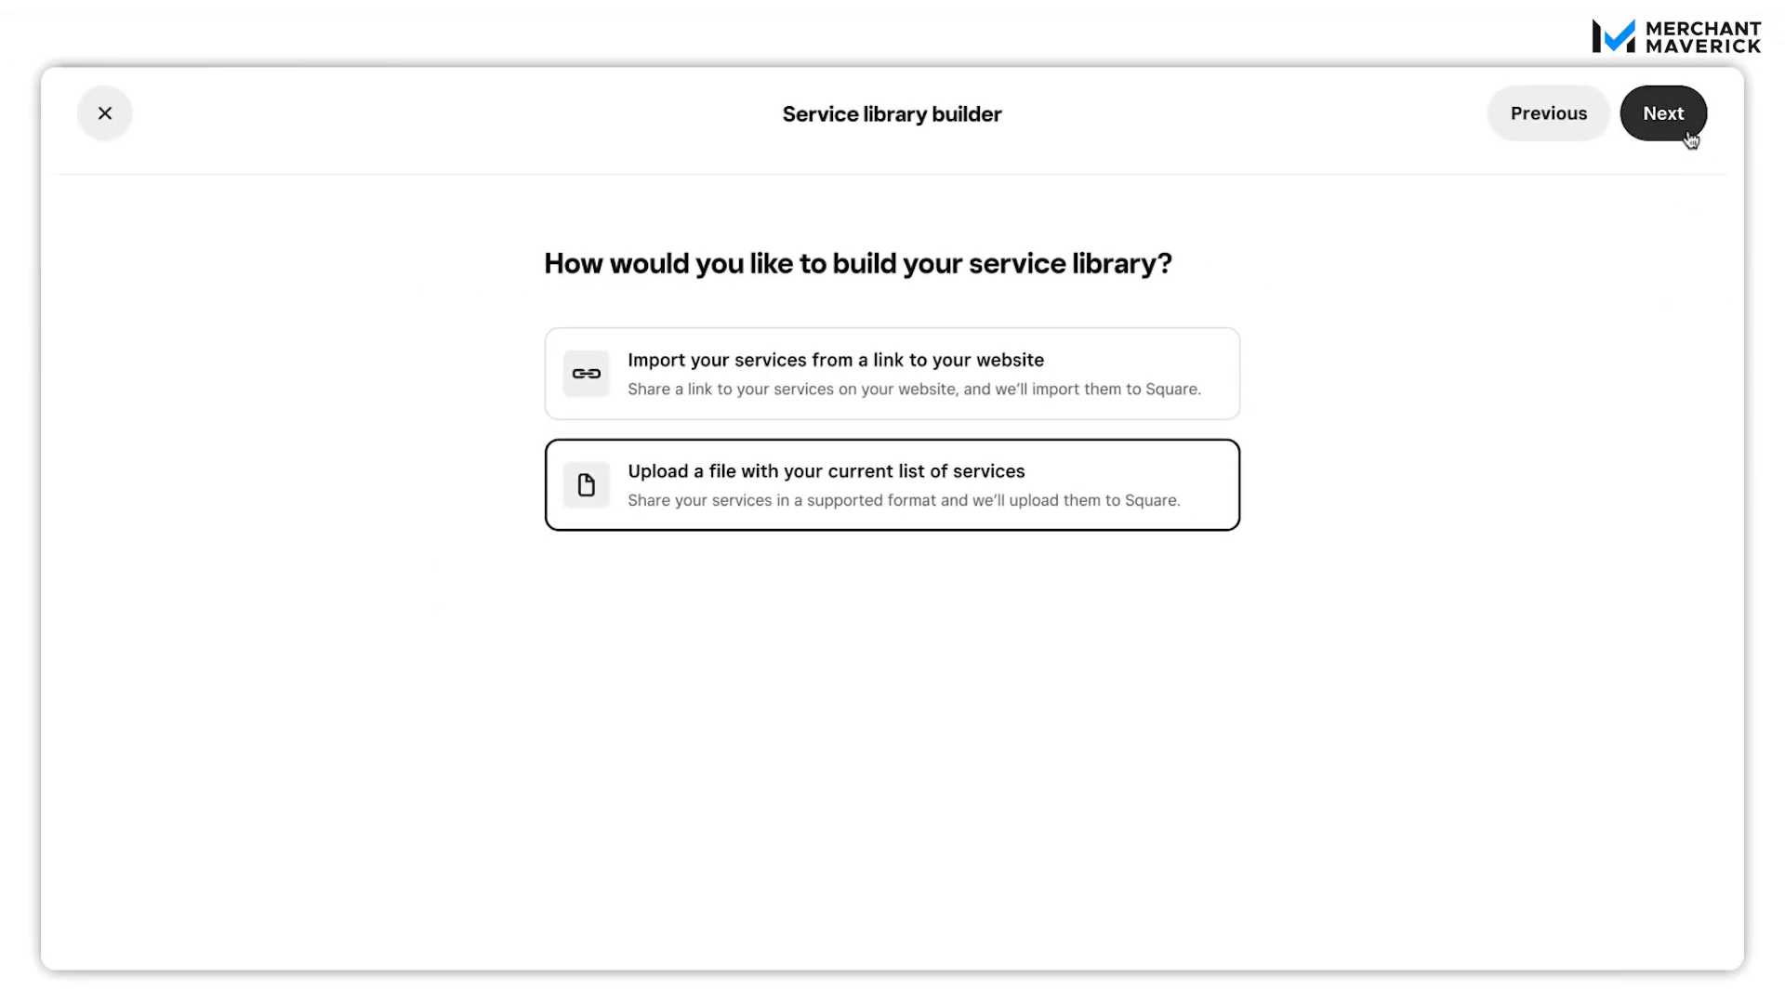
{"action": "left_click", "coordinate": [1688, 136]}
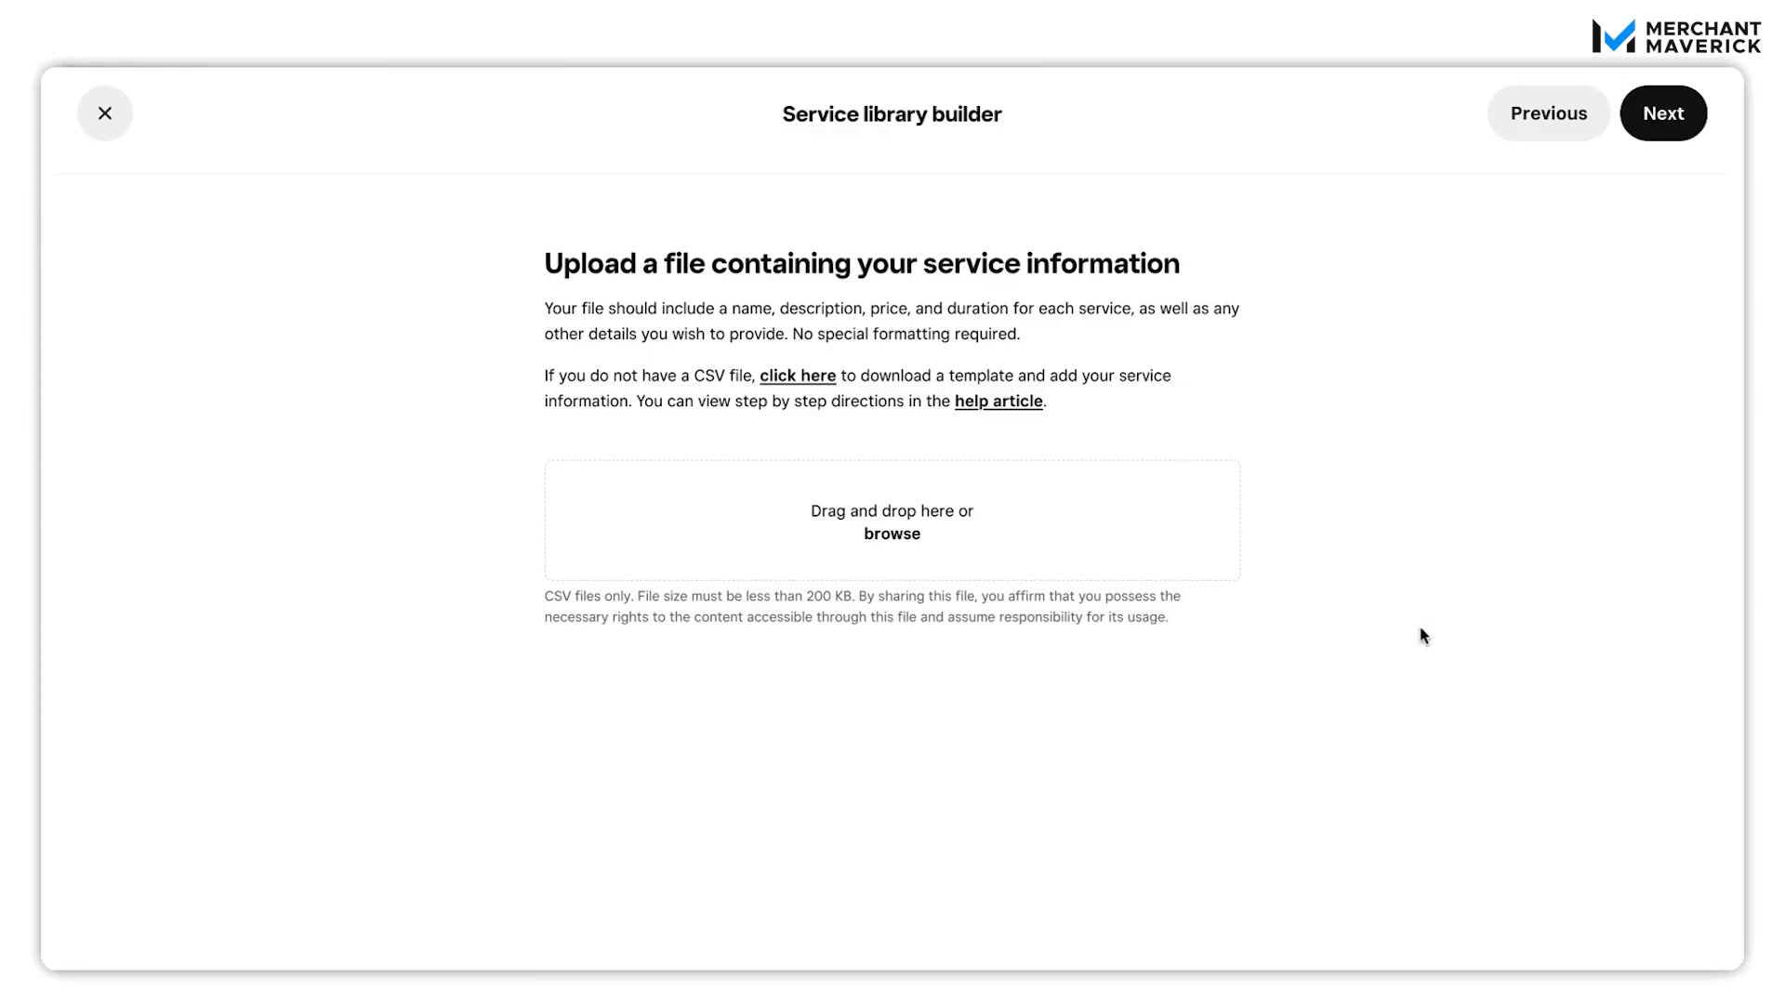
{"action": "left_click", "coordinate": [1663, 114]}
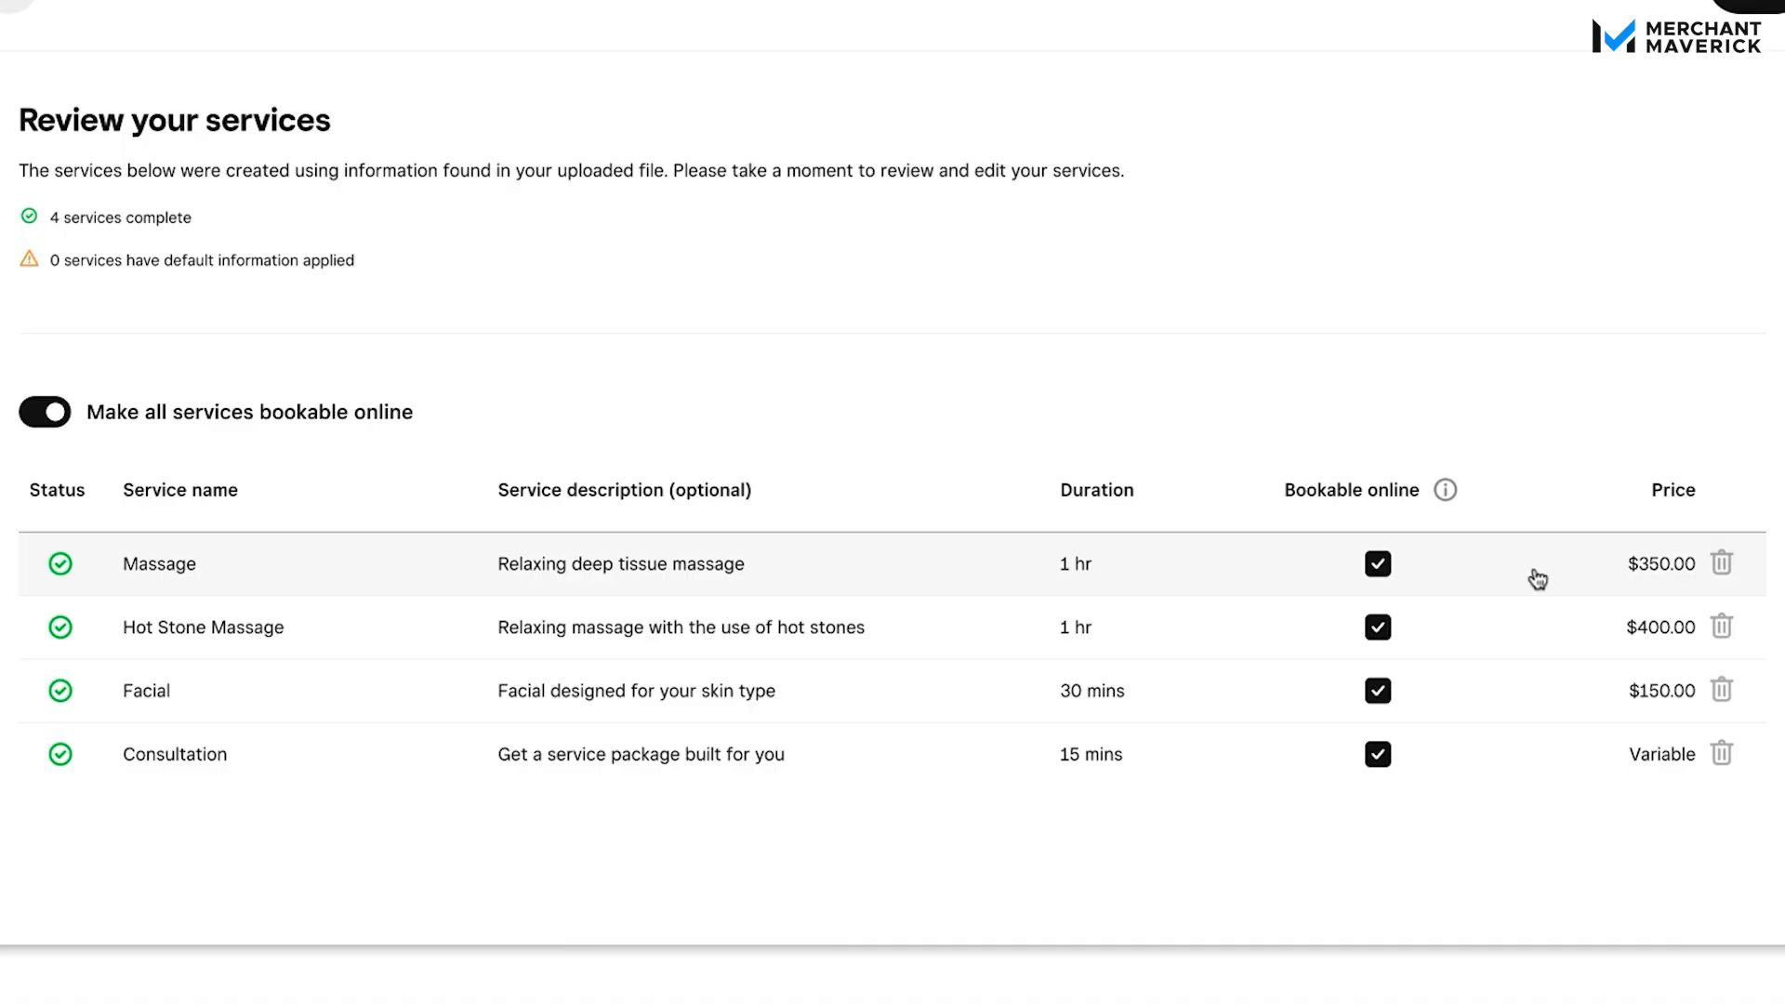
Step: Save the imported services with all of them, including Massage, bookable online, and return to the setup guide
{"action": "left_click", "coordinate": [1383, 563]}
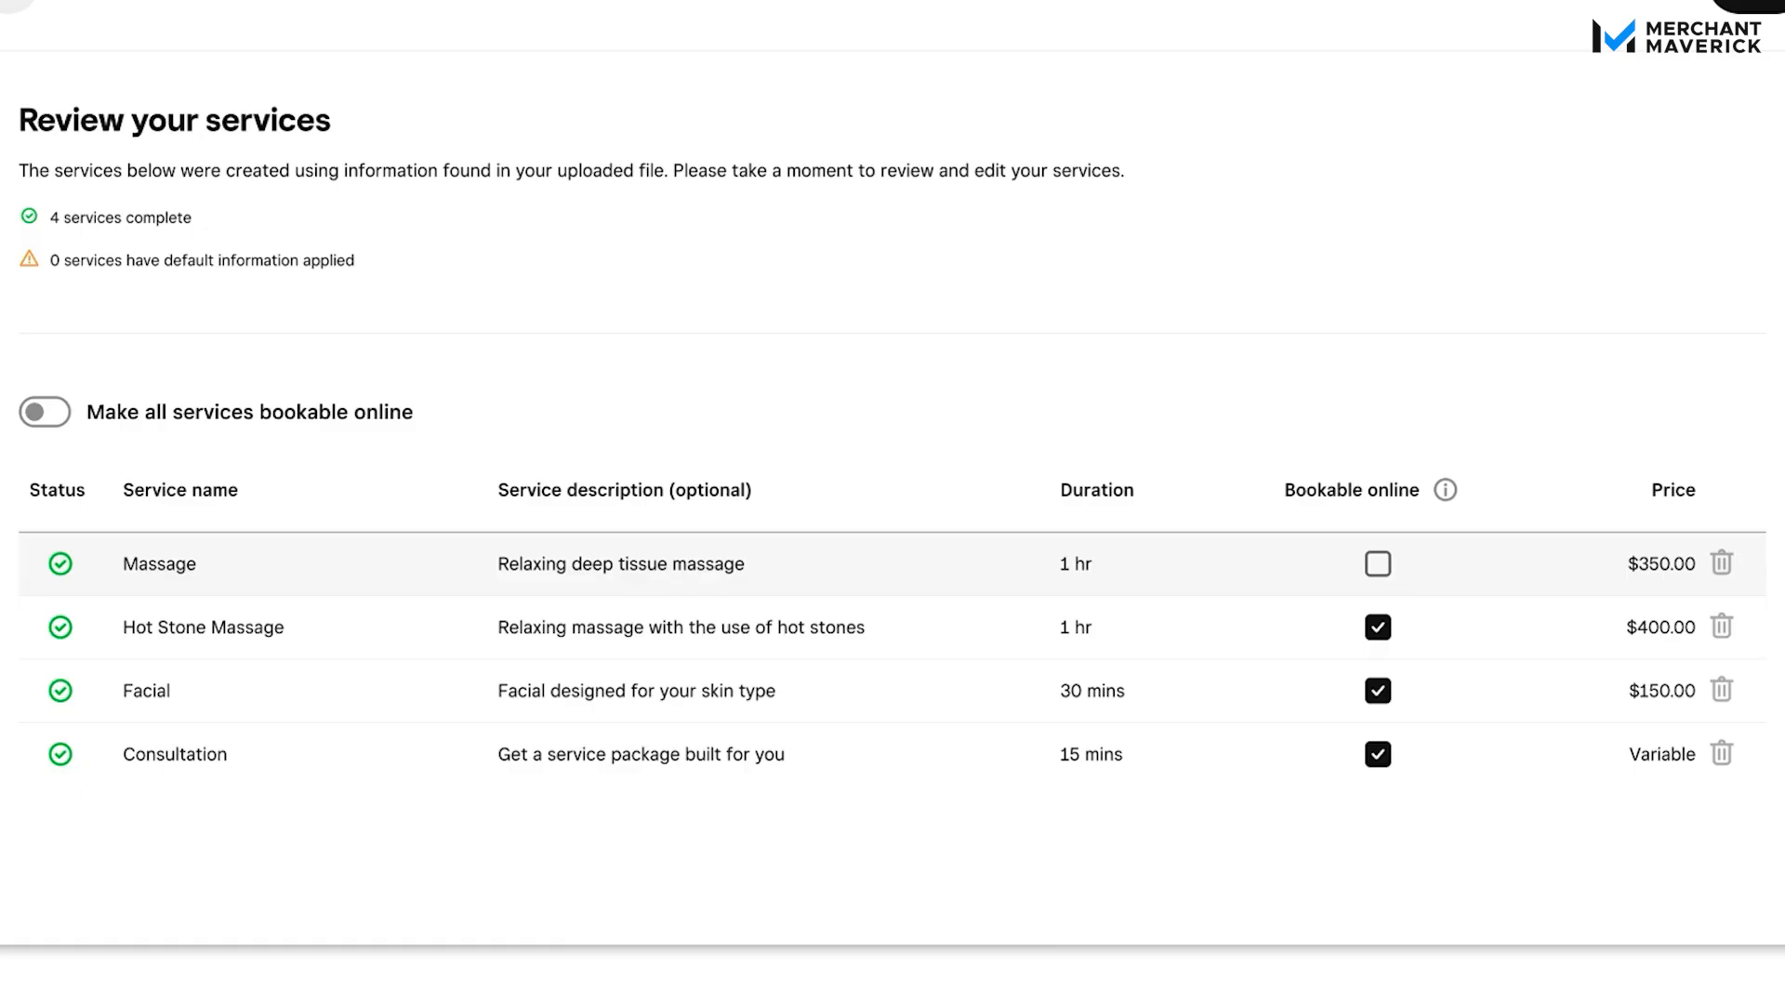
{"action": "left_click", "coordinate": [1380, 565]}
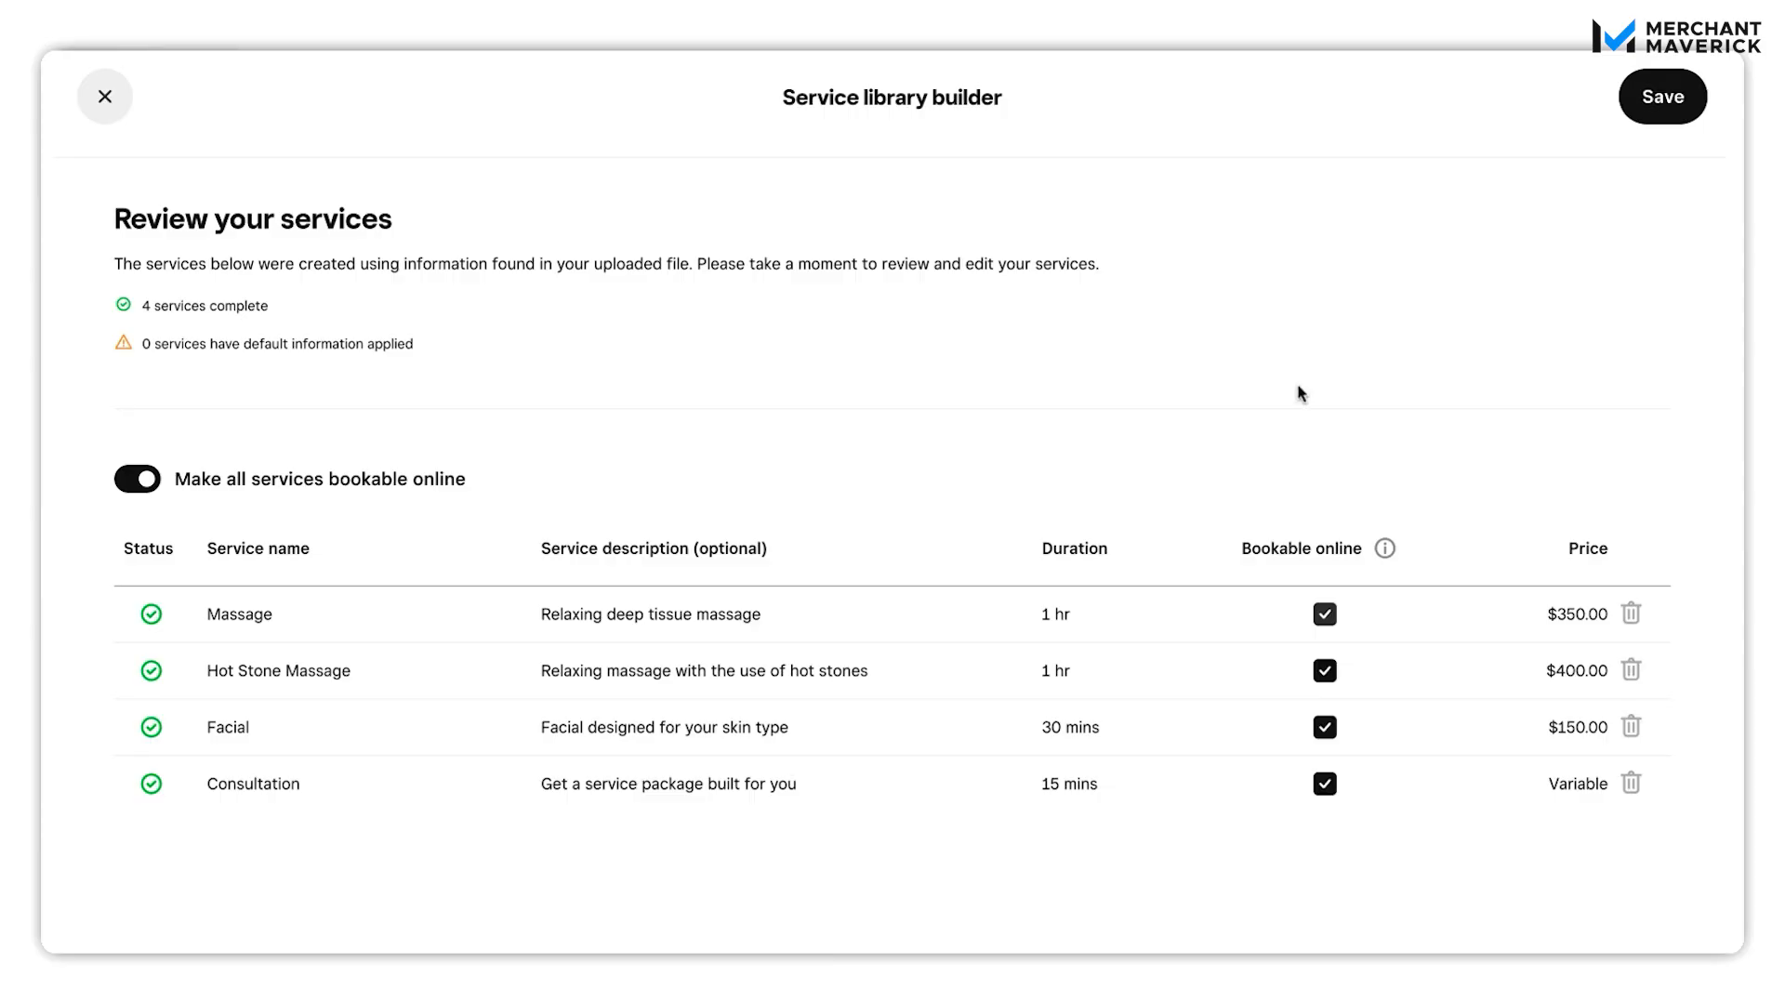
{"action": "left_click", "coordinate": [1685, 112]}
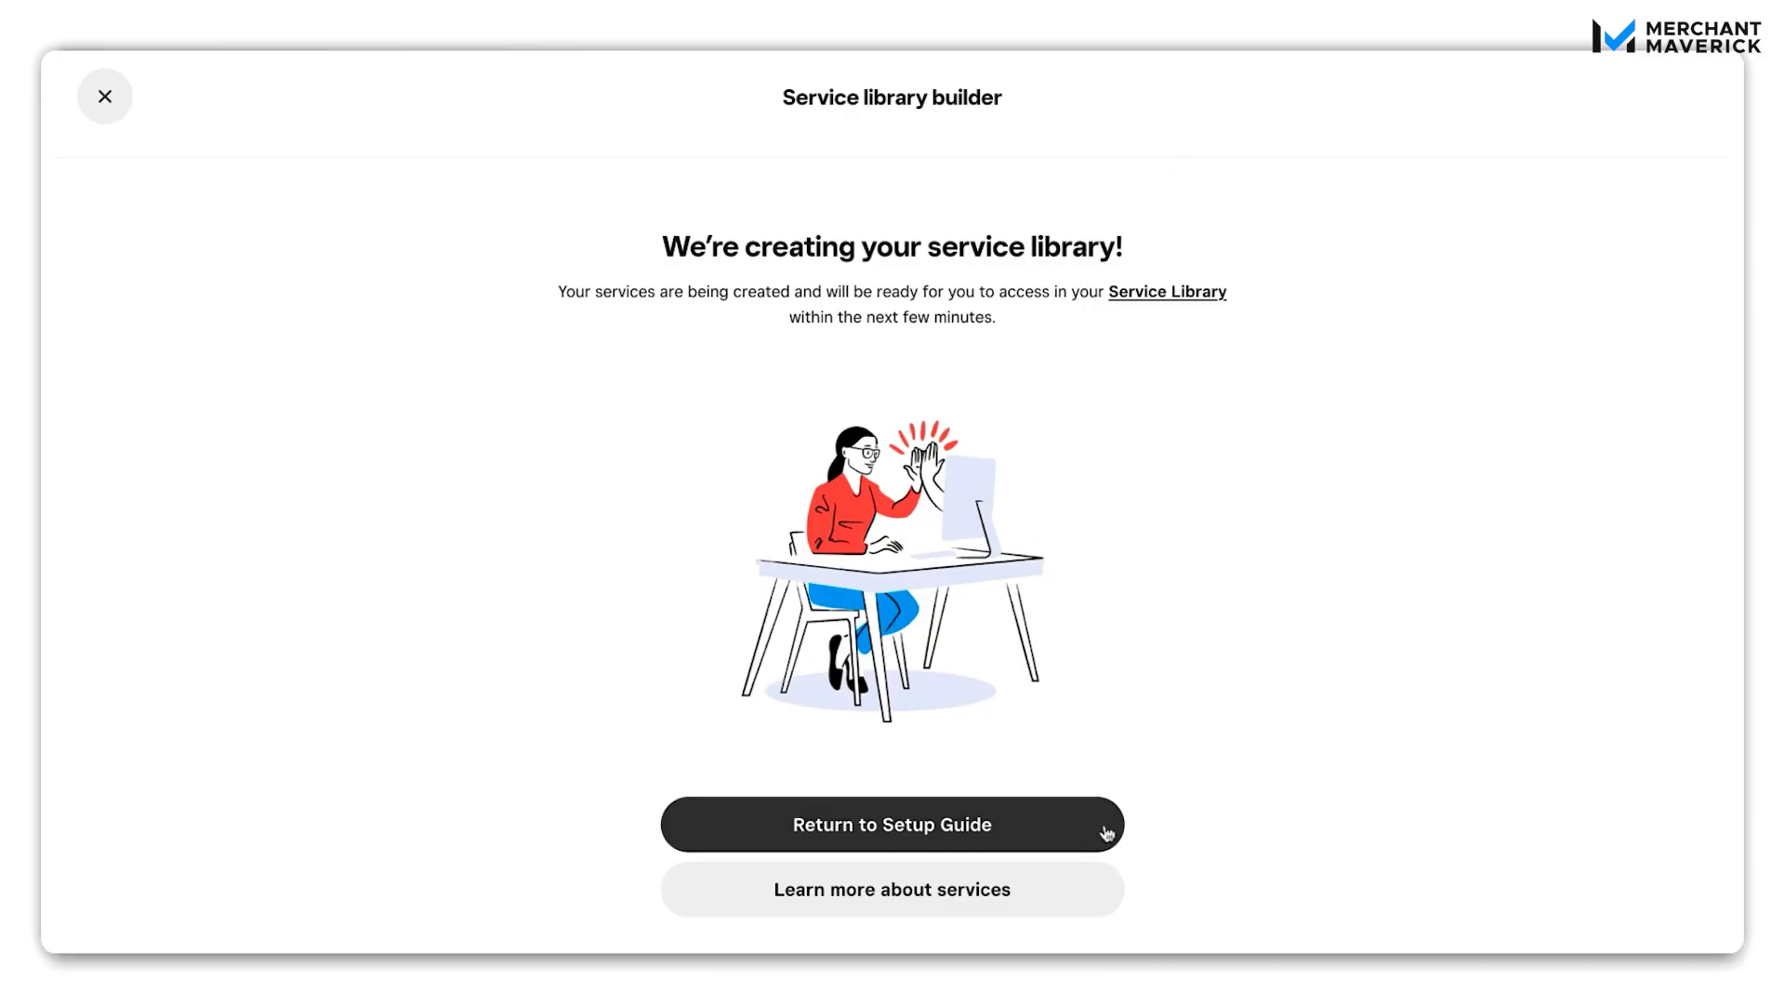
{"action": "left_click", "coordinate": [1030, 841]}
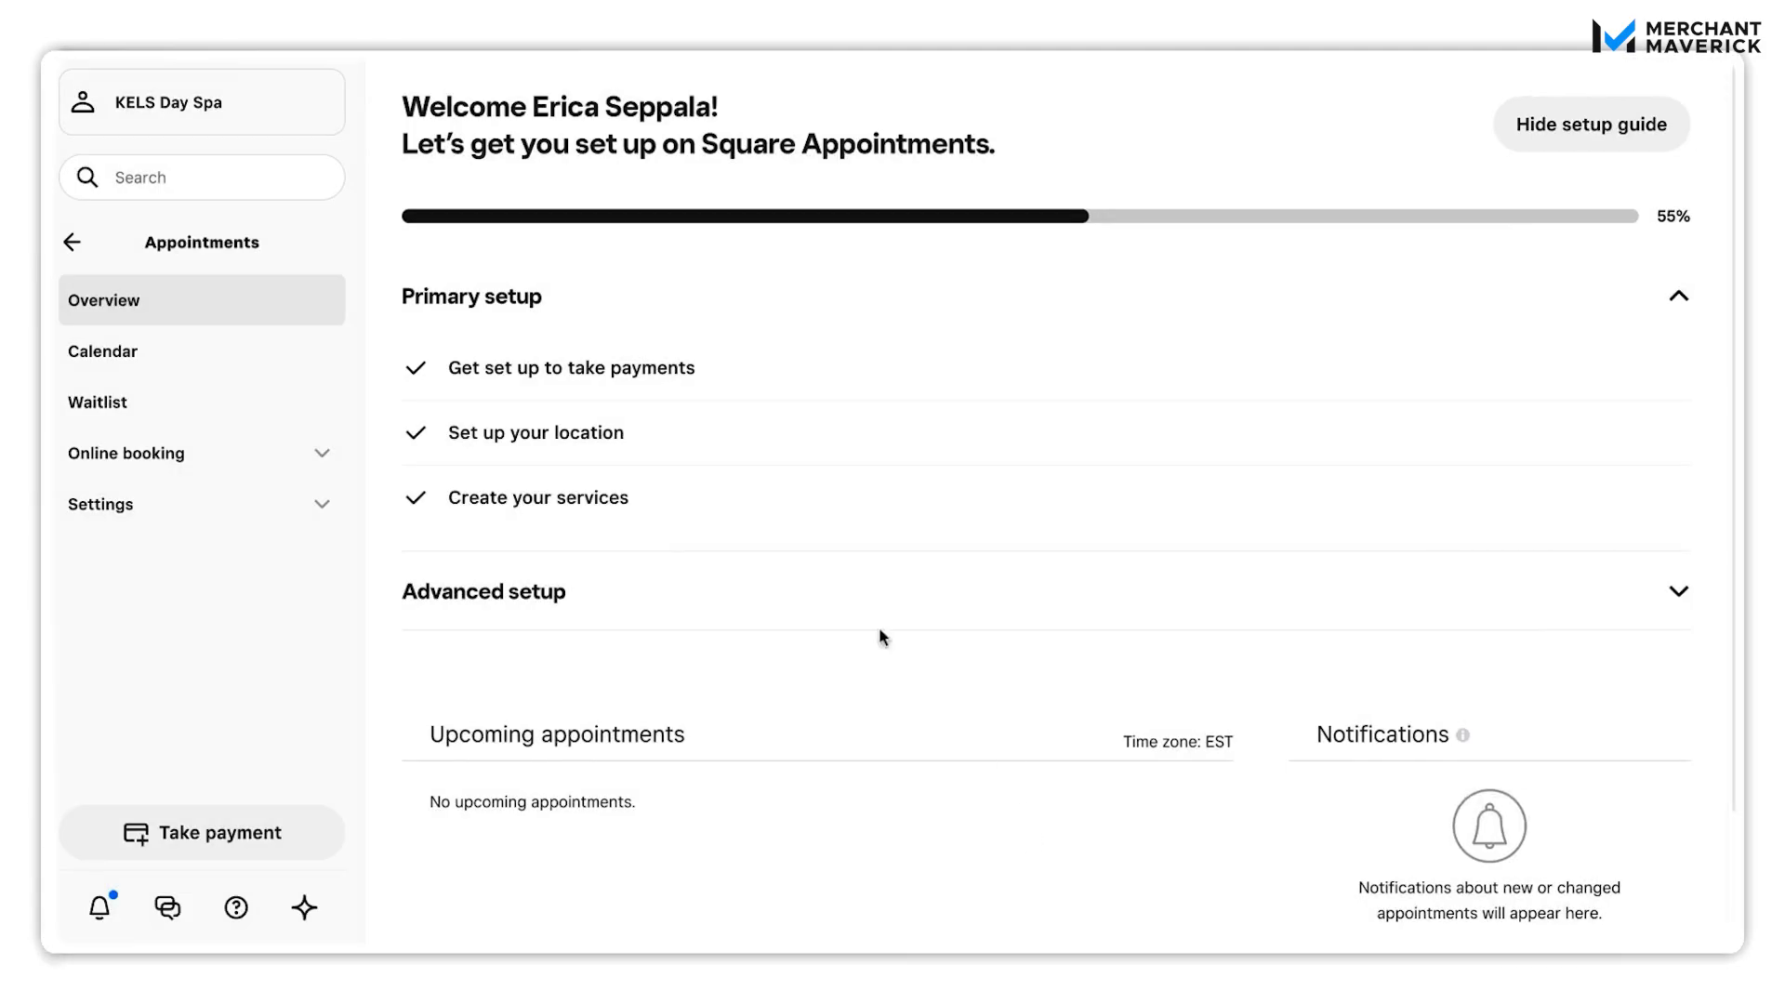
Step: Add a service manually with the name Pedicure and the description "Relaxing pedicure with choice of polish"
{"action": "left_click", "coordinate": [584, 509]}
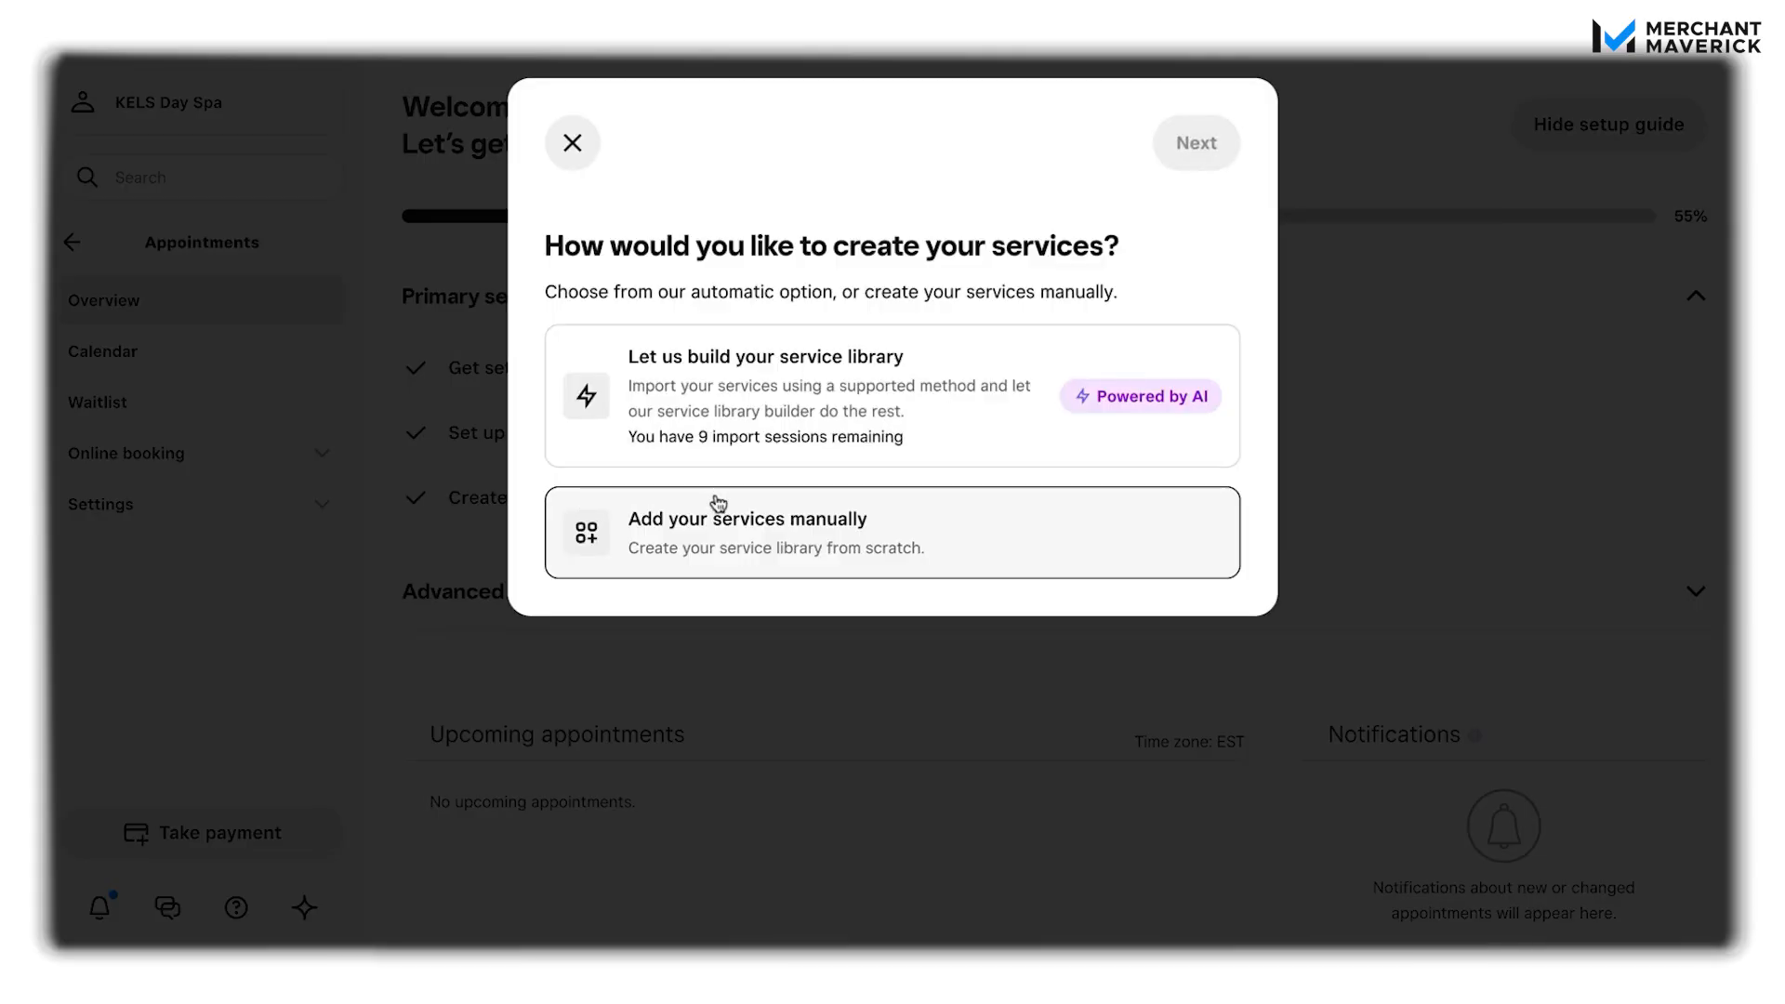
{"action": "left_click", "coordinate": [815, 541]}
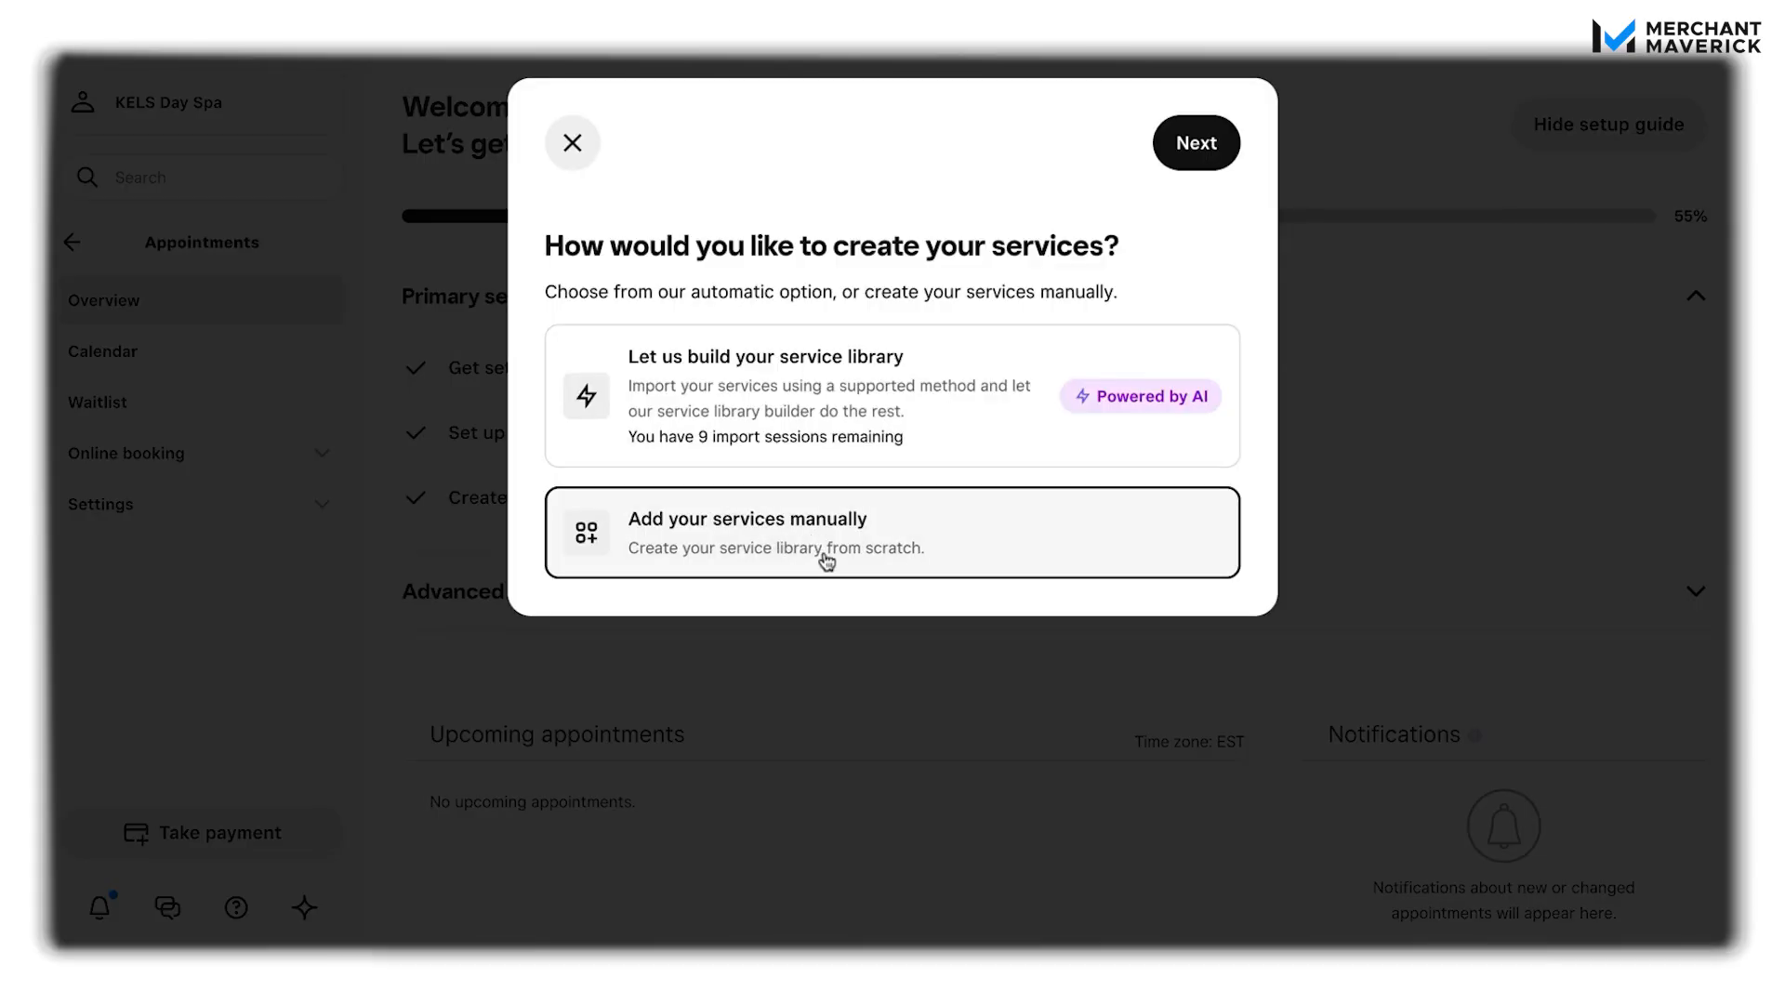
{"action": "left_click", "coordinate": [1208, 153]}
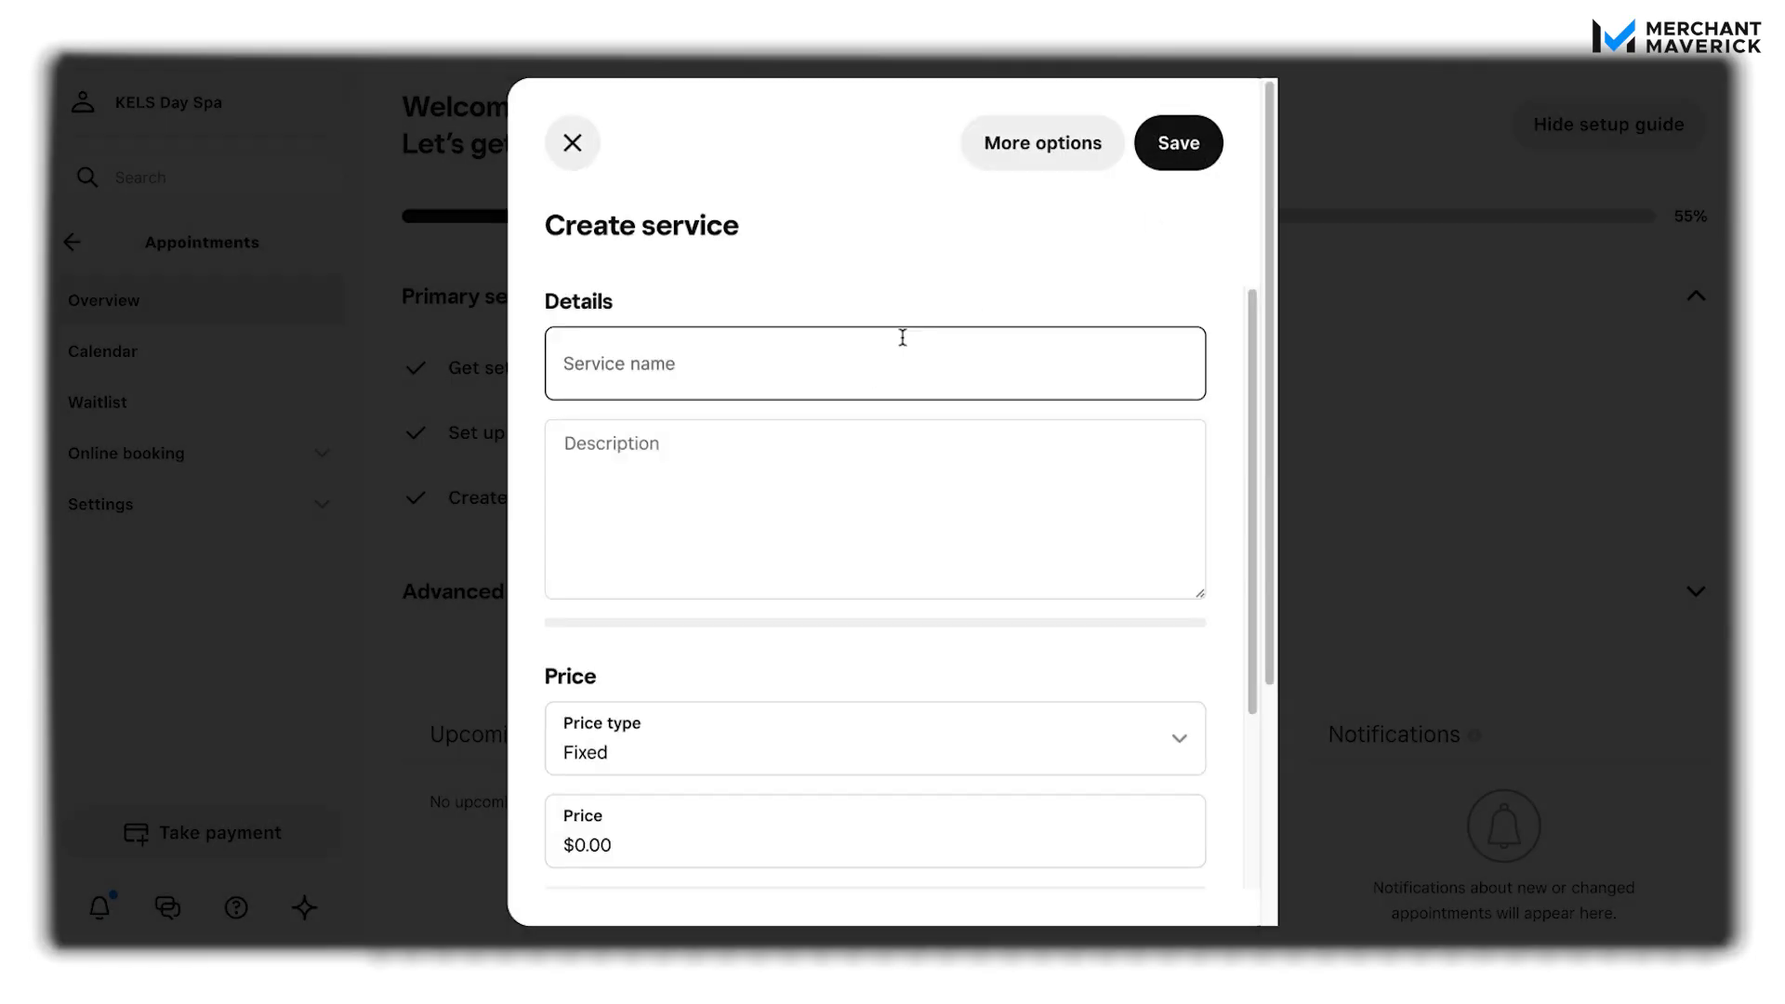
{"action": "left_click", "coordinate": [874, 364]}
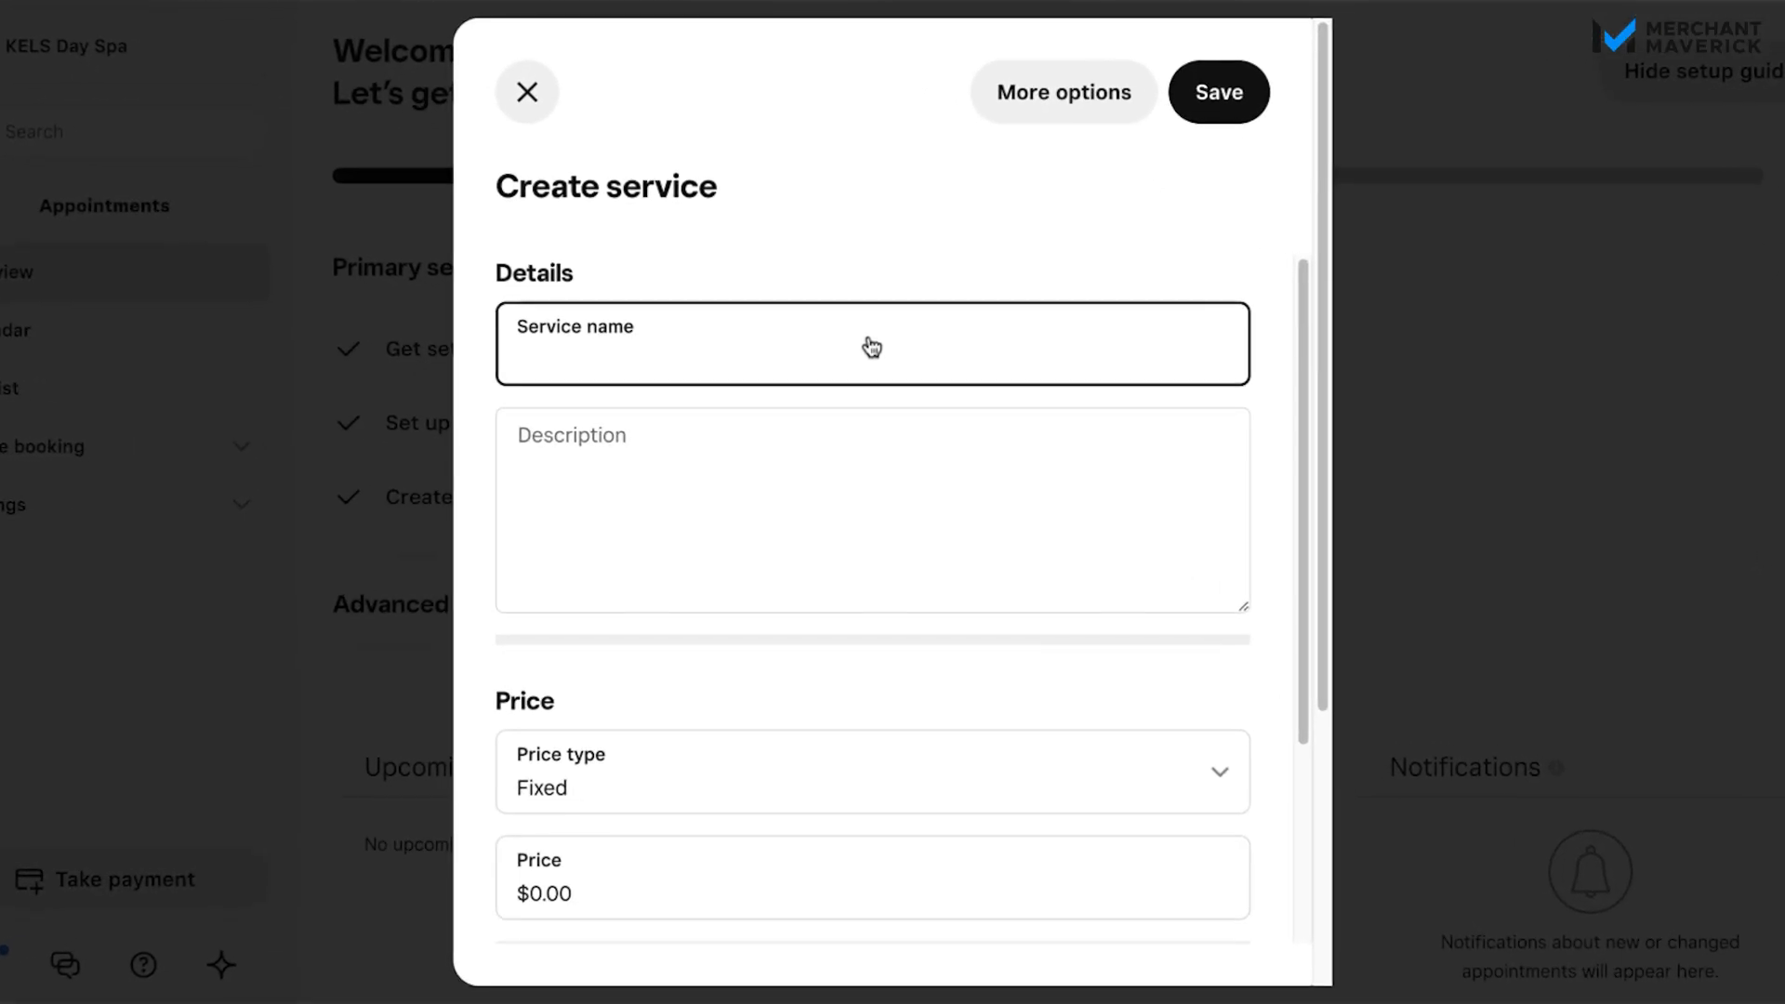
{"action": "type", "text": "Pedicure"}
{"action": "key", "text": "Tab"}
{"action": "type", "text": "Rela"}
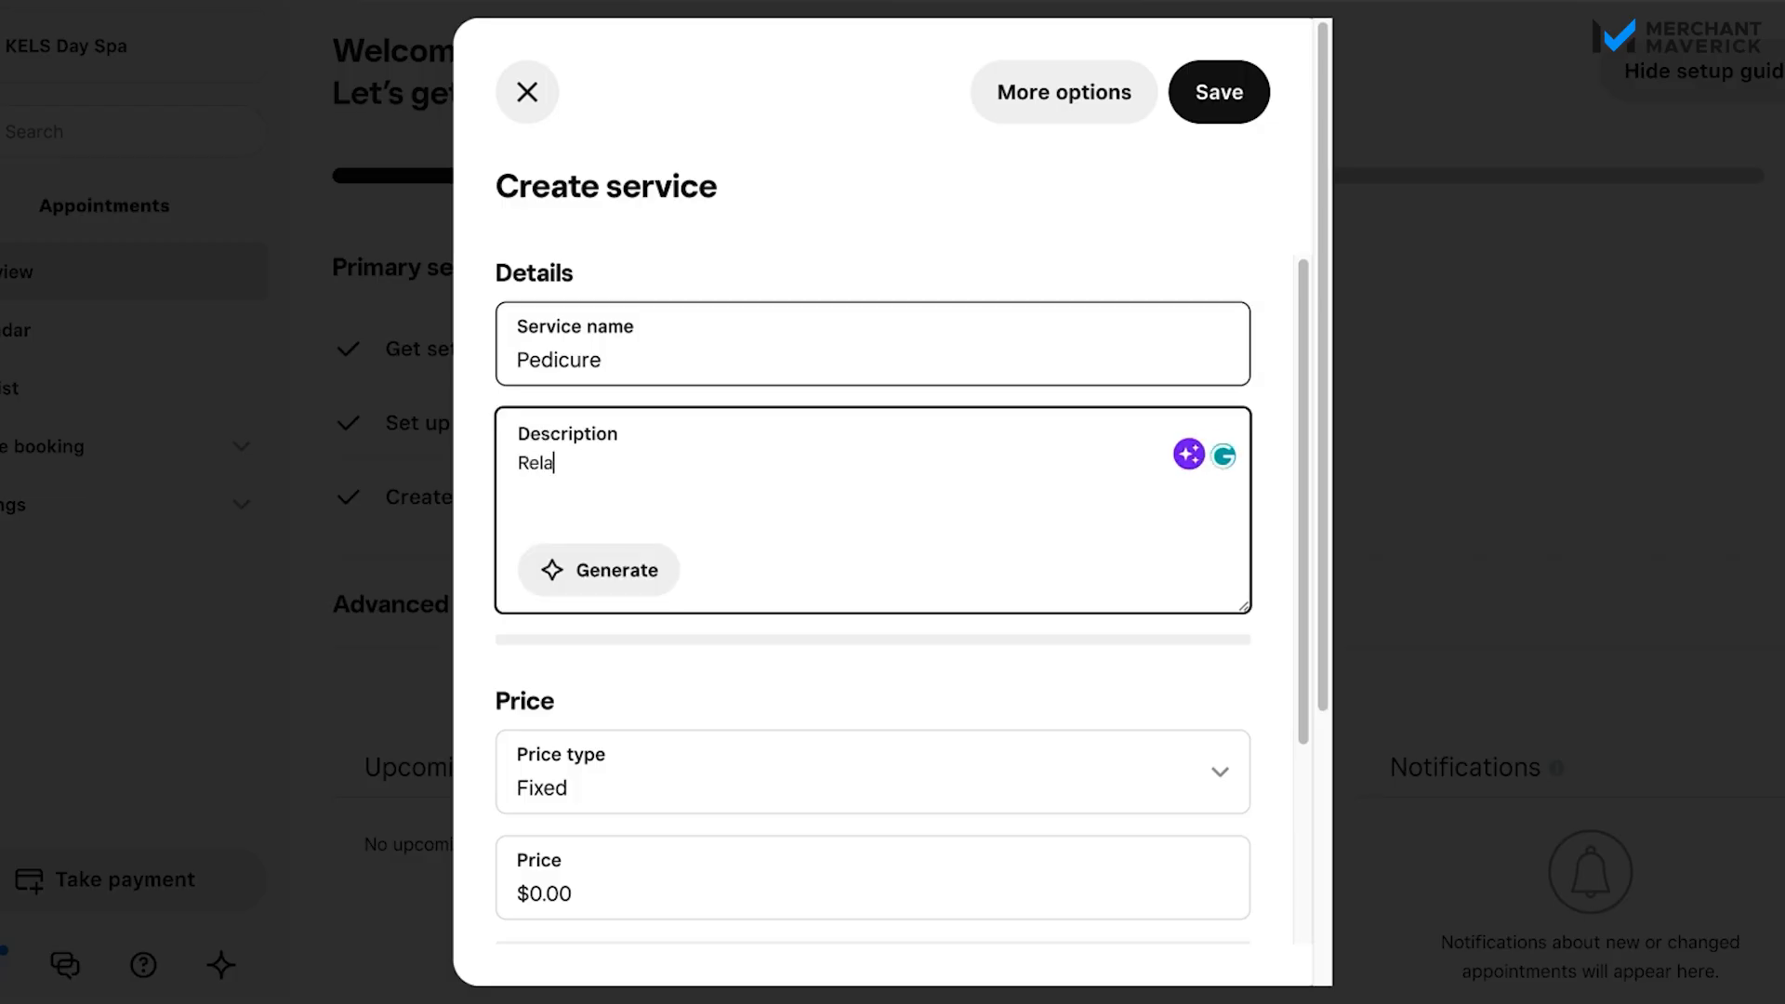
{"action": "type", "text": "xing pedicure with cho"}
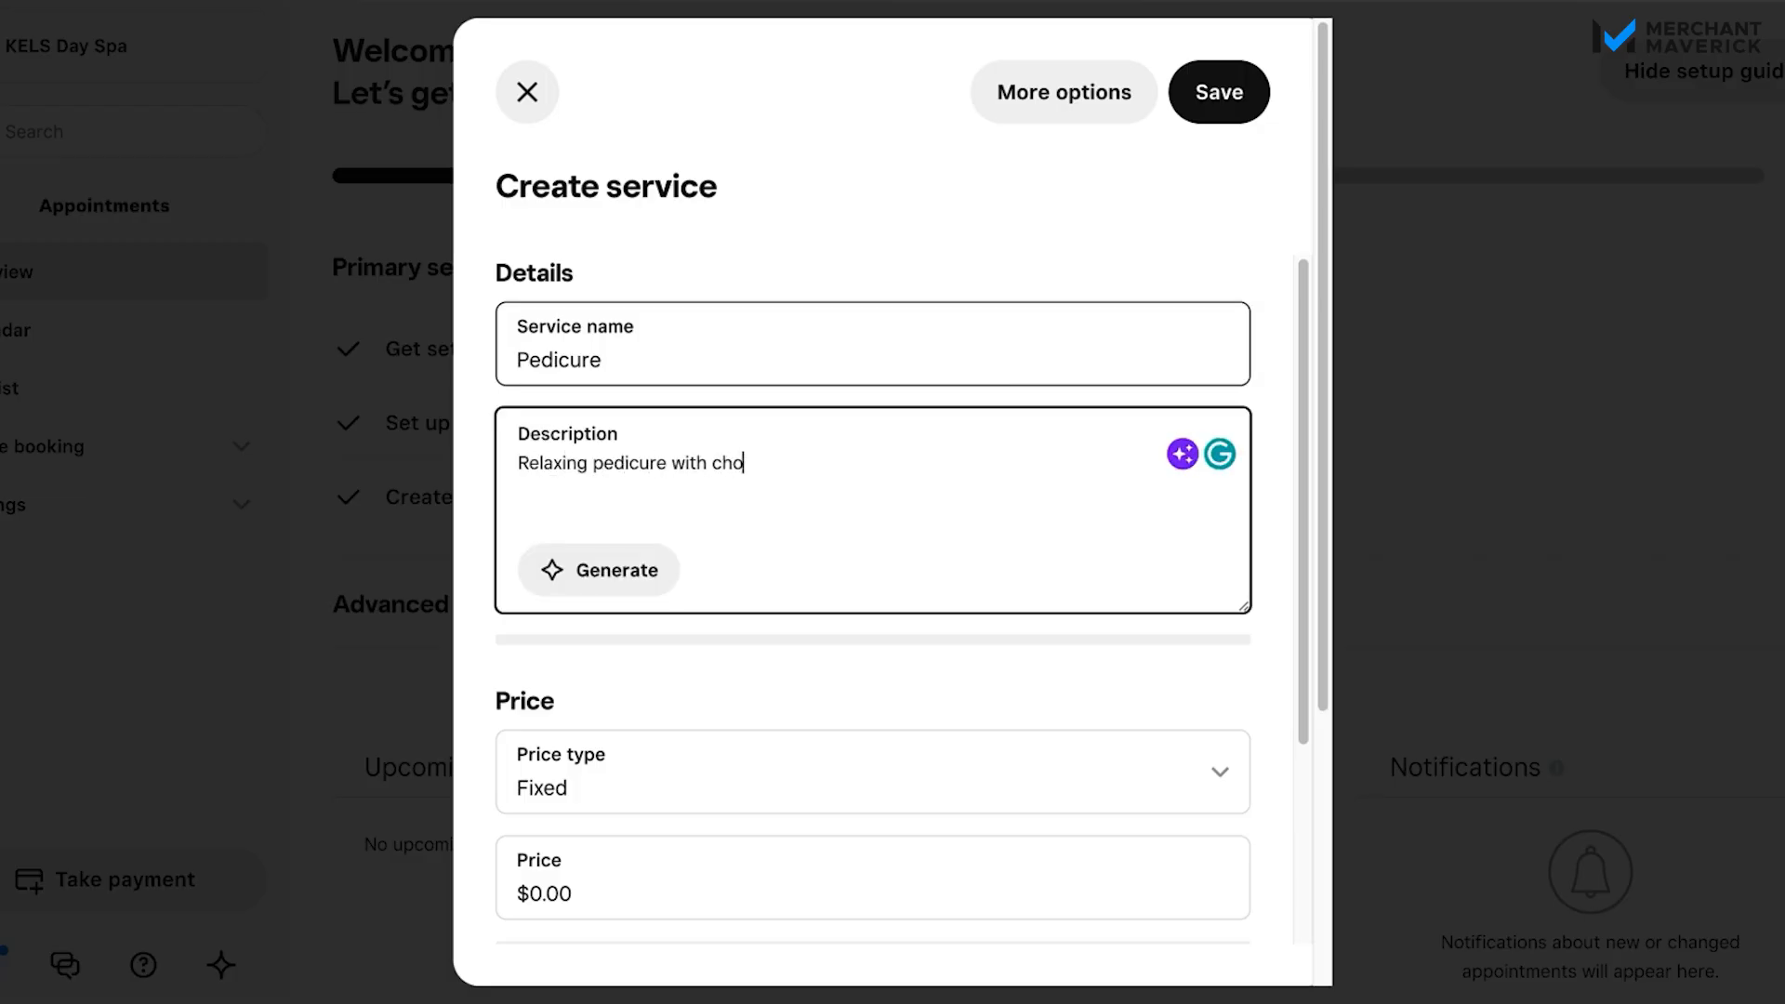
{"action": "type", "text": "ice of polish"}
Step: Keep the Pedicure service's price type as Fixed and set its price to $75.00
{"action": "scroll", "coordinate": [710, 709], "scroll_direction": "down", "scroll_amount": 2}
{"action": "left_click", "coordinate": [756, 612]}
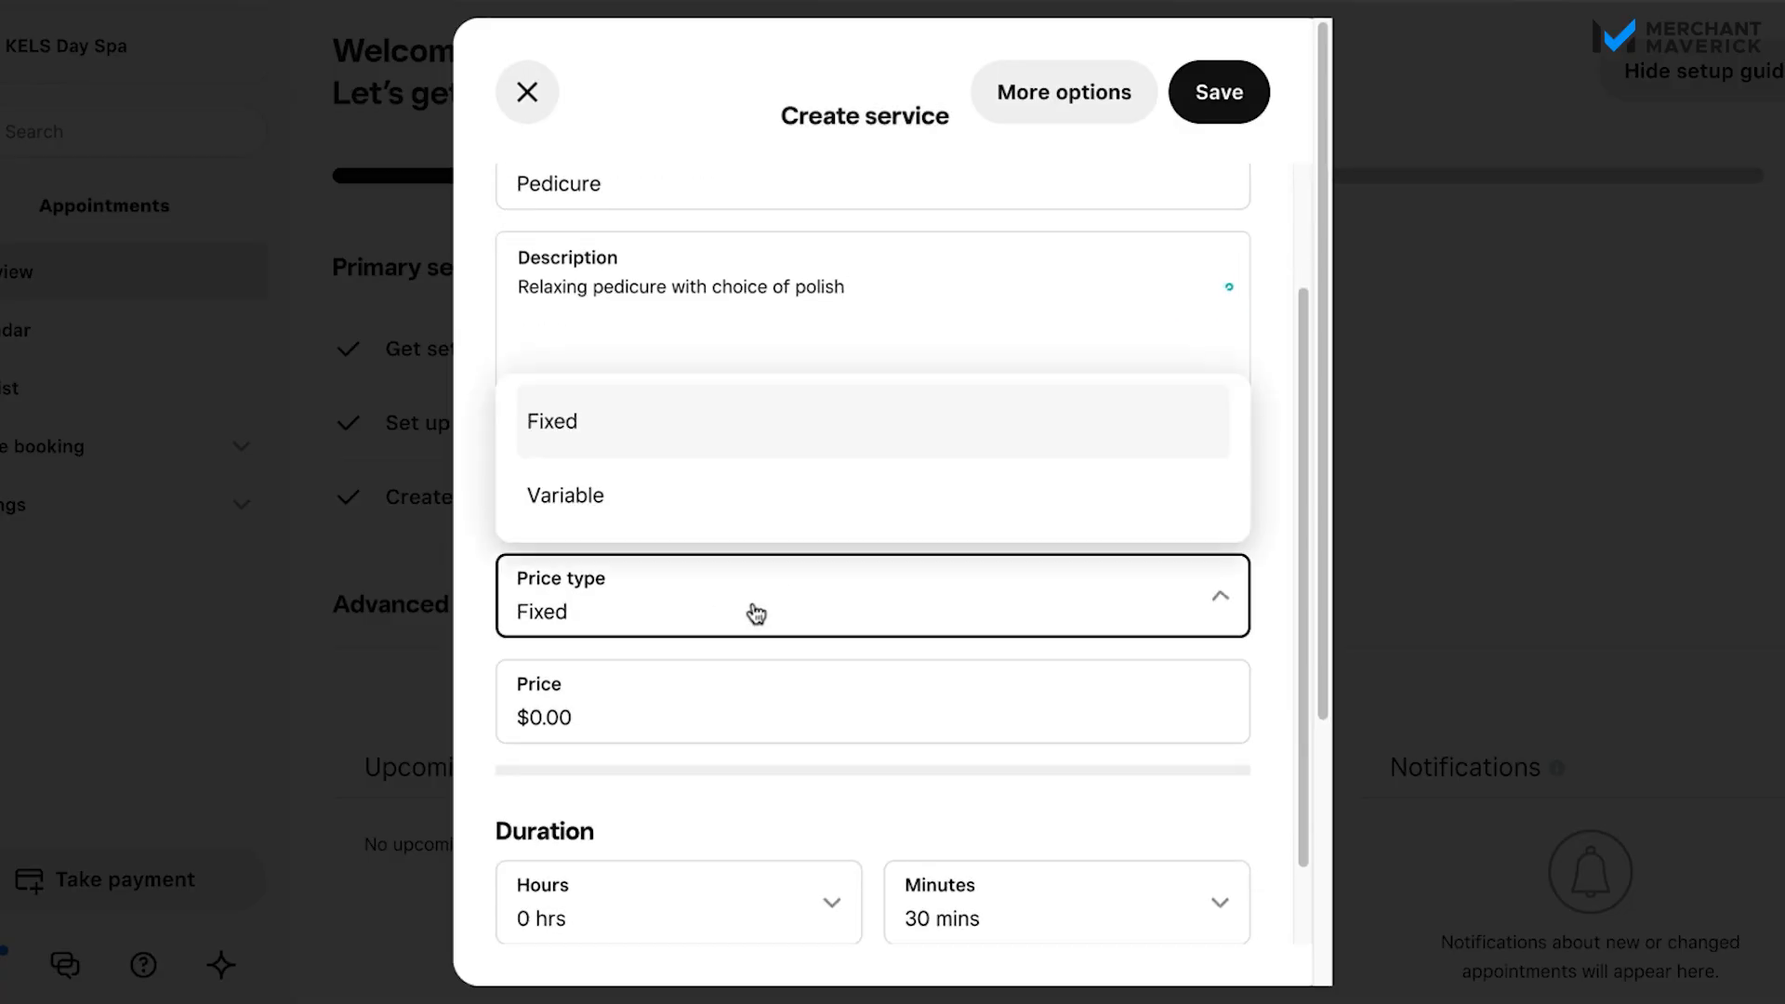
{"action": "left_click", "coordinate": [768, 423]}
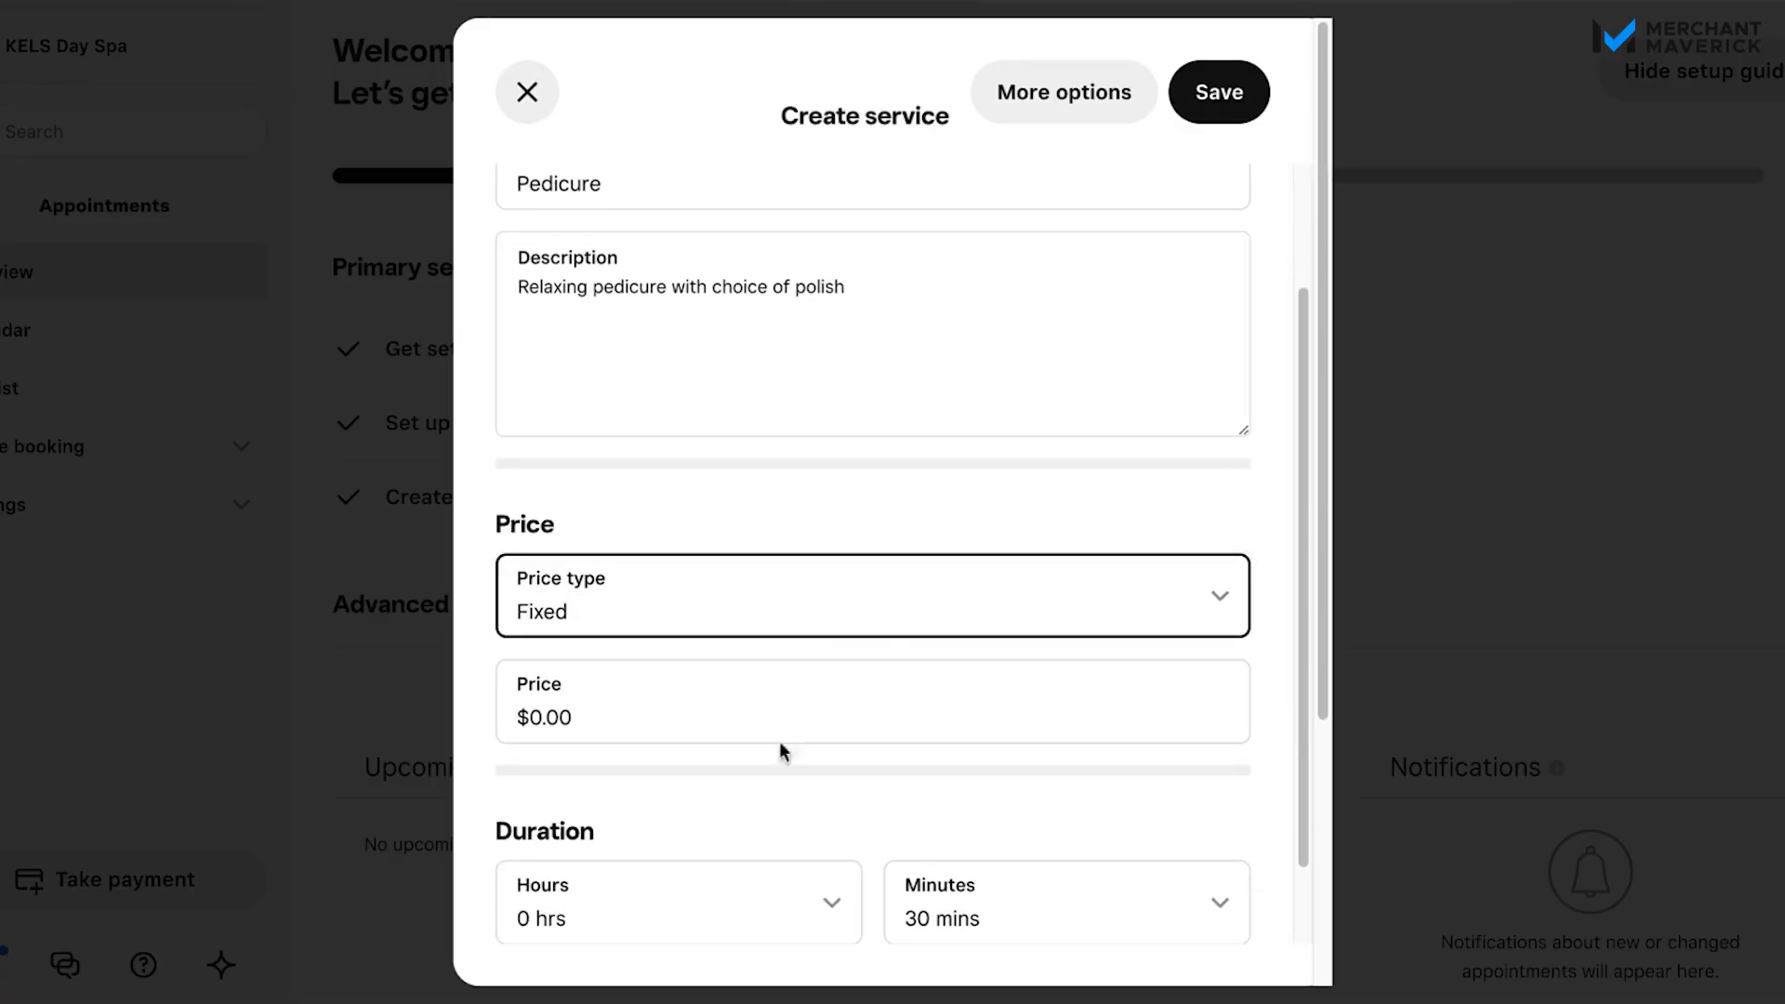
{"action": "left_click", "coordinate": [746, 726]}
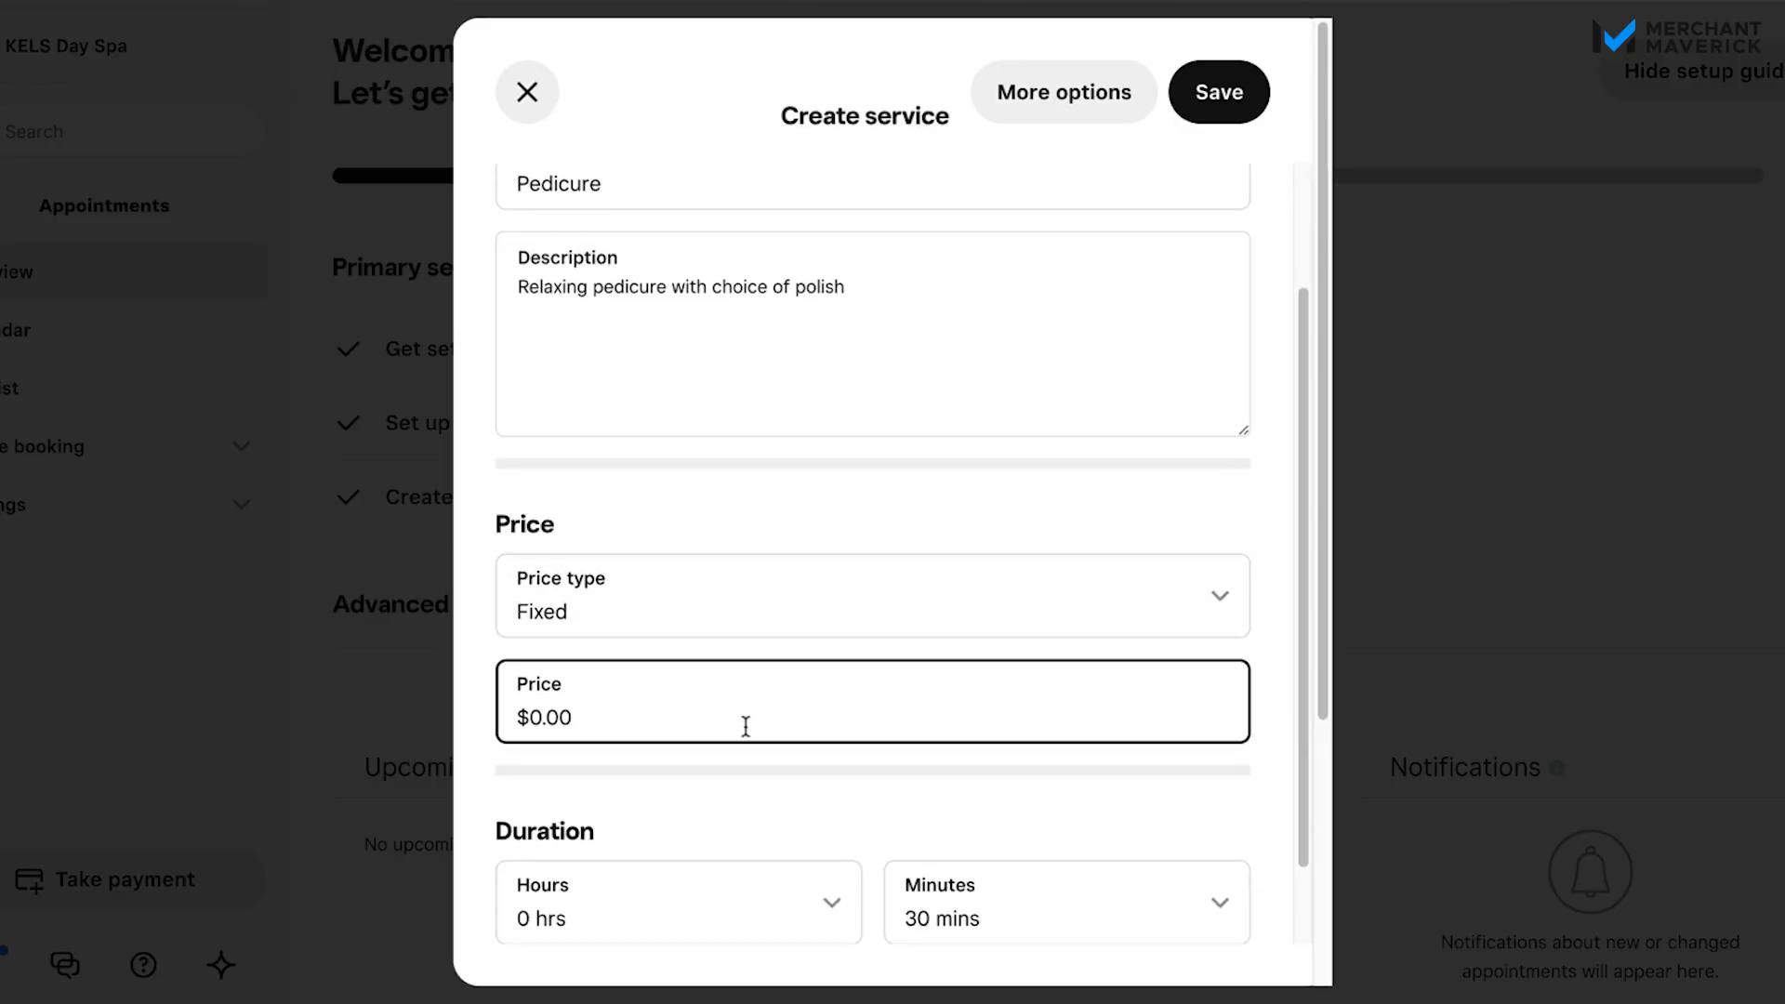
{"action": "left_click_drag", "start_coordinate": [745, 726], "coordinate": [497, 717]}
{"action": "type", "text": "75"}
{"action": "key", "text": "Tab"}
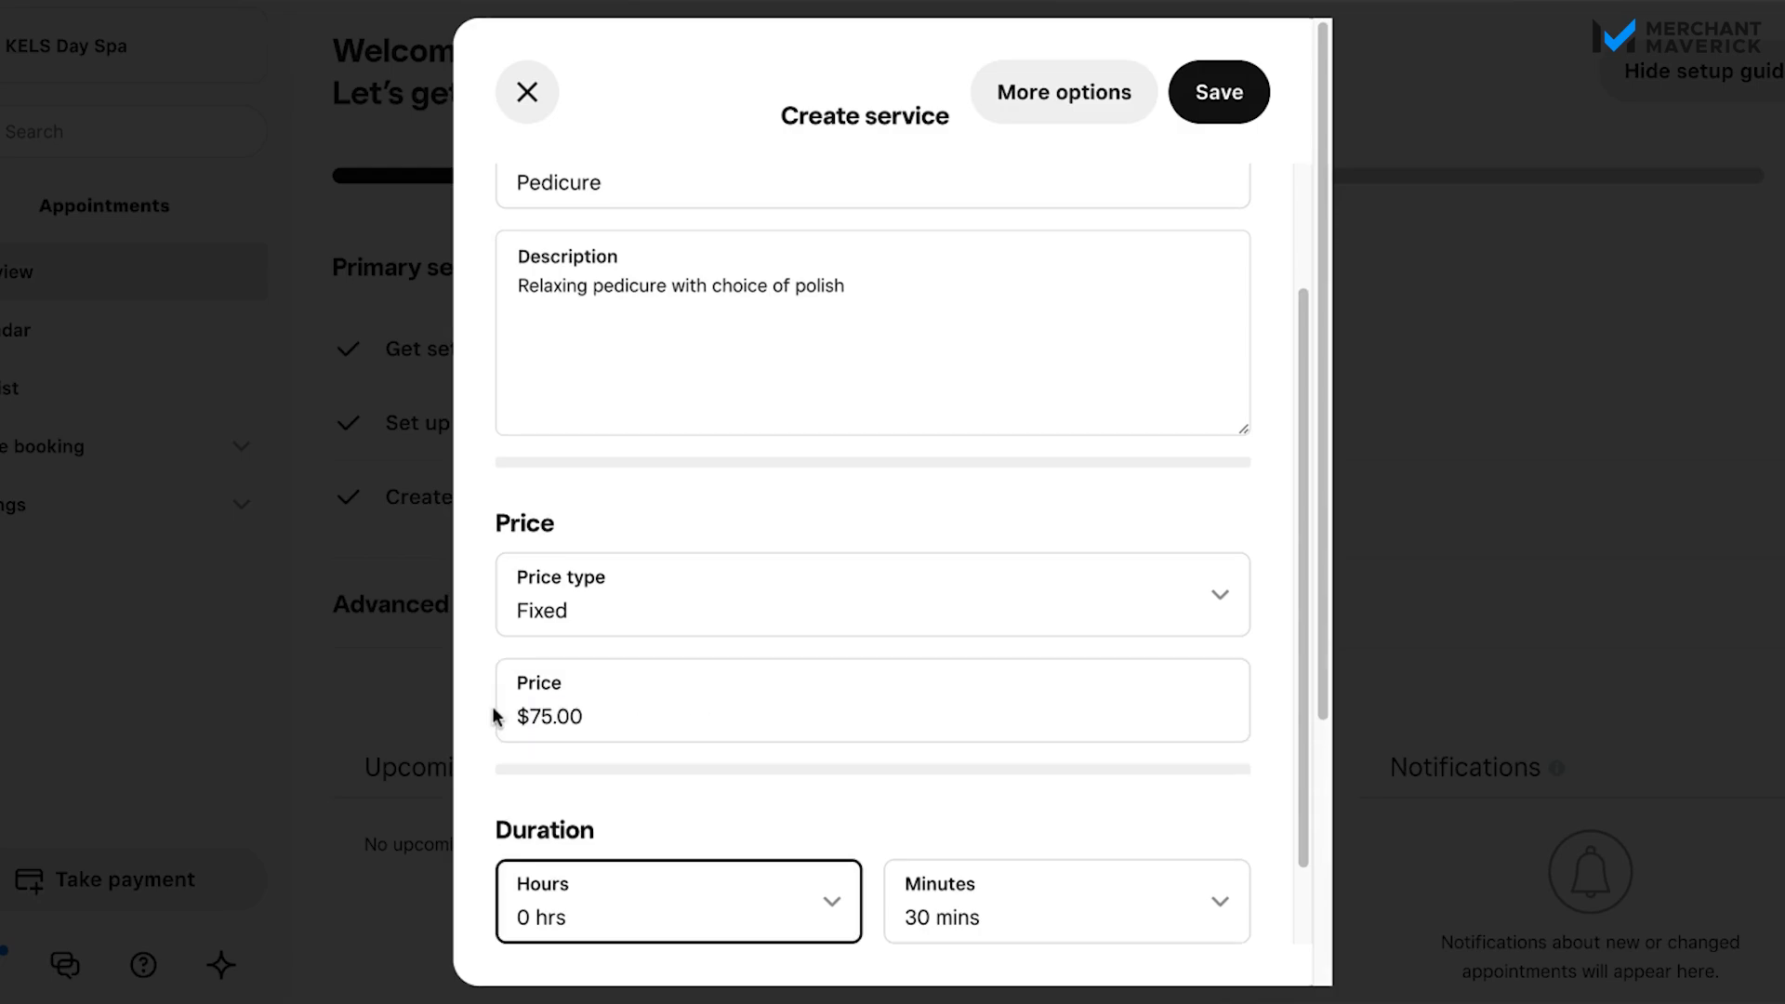
Step: Save the Pedicure service, check the list of created services and close it to return to the setup guide
{"action": "scroll", "coordinate": [827, 797], "scroll_direction": "down", "scroll_amount": 1}
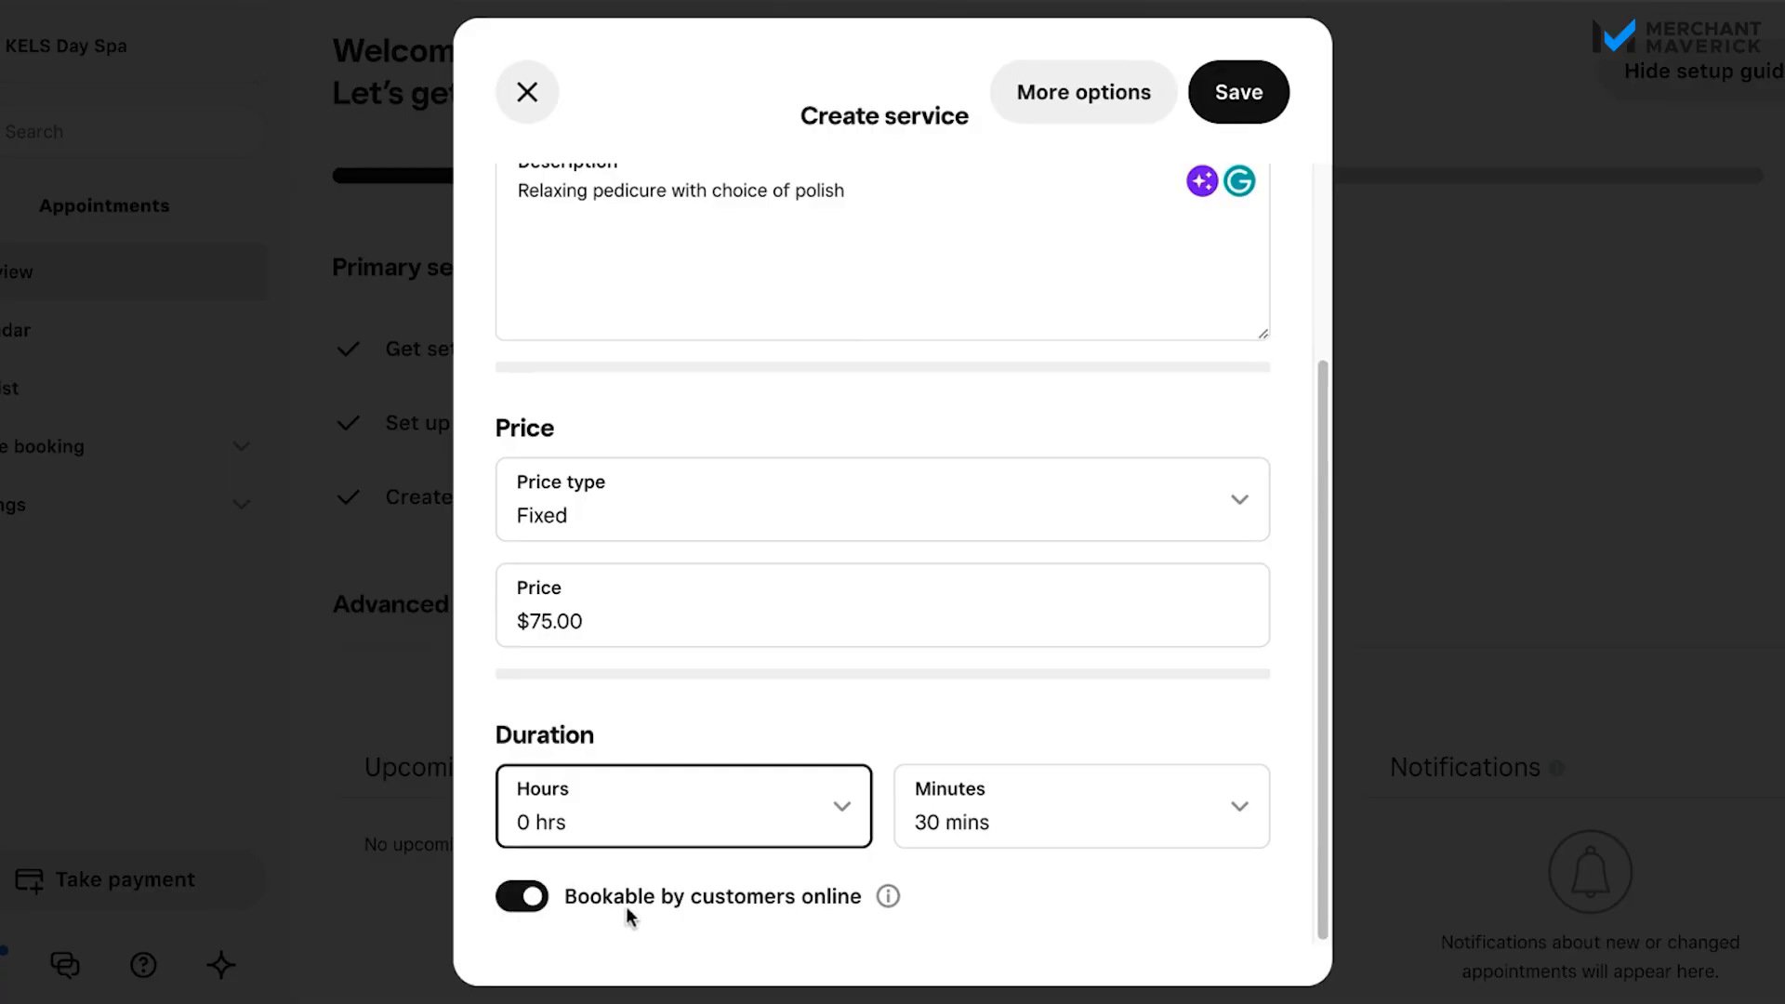
{"action": "left_click", "coordinate": [1262, 119]}
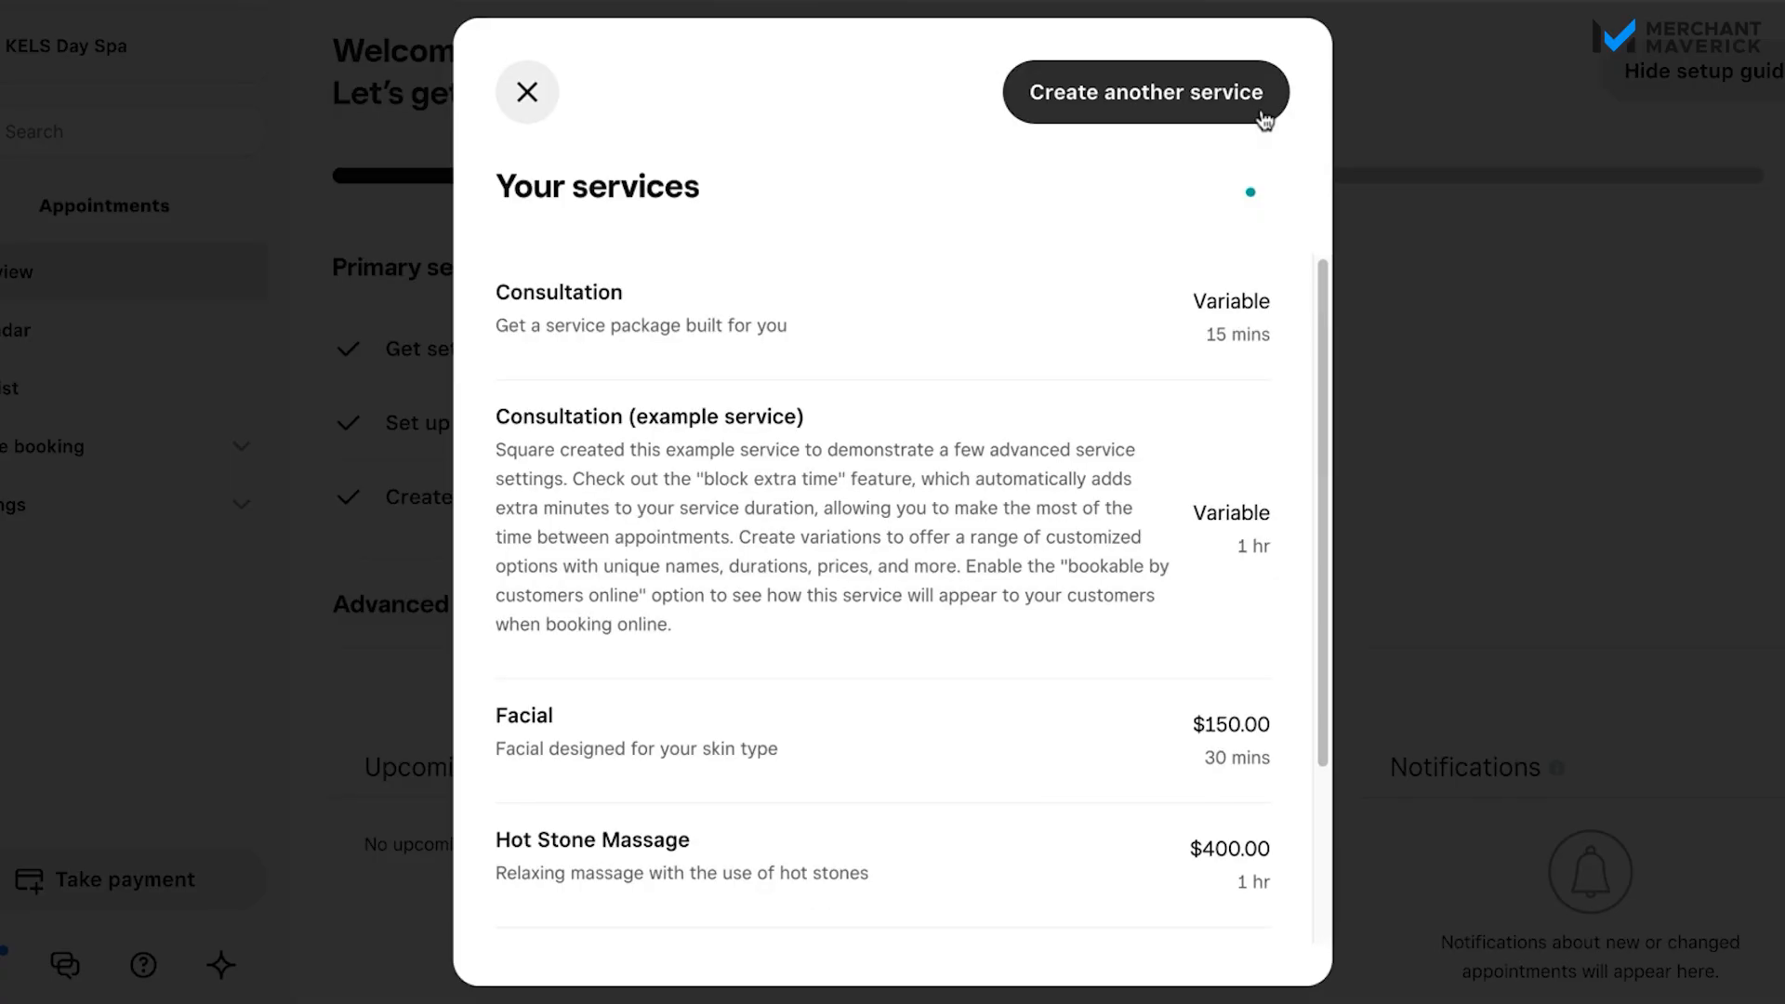
{"action": "scroll", "coordinate": [1171, 589], "scroll_direction": "down", "scroll_amount": 3}
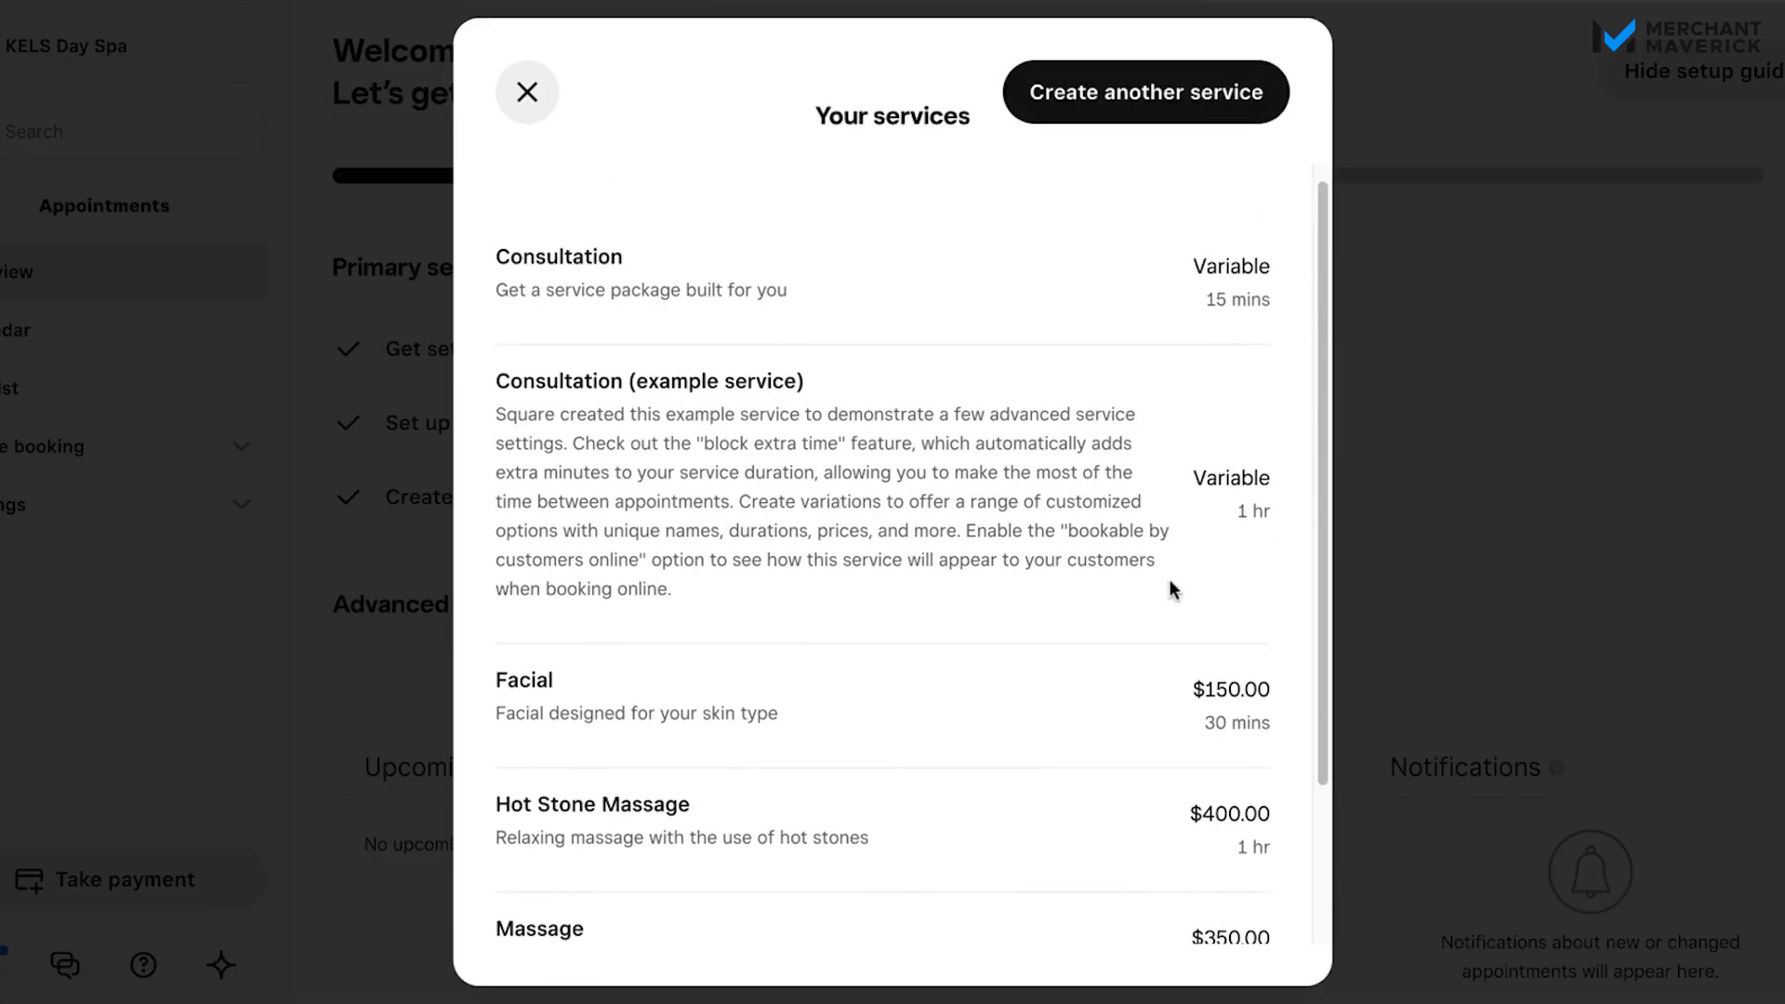
{"action": "scroll", "coordinate": [892, 558], "scroll_direction": "down", "scroll_amount": 2}
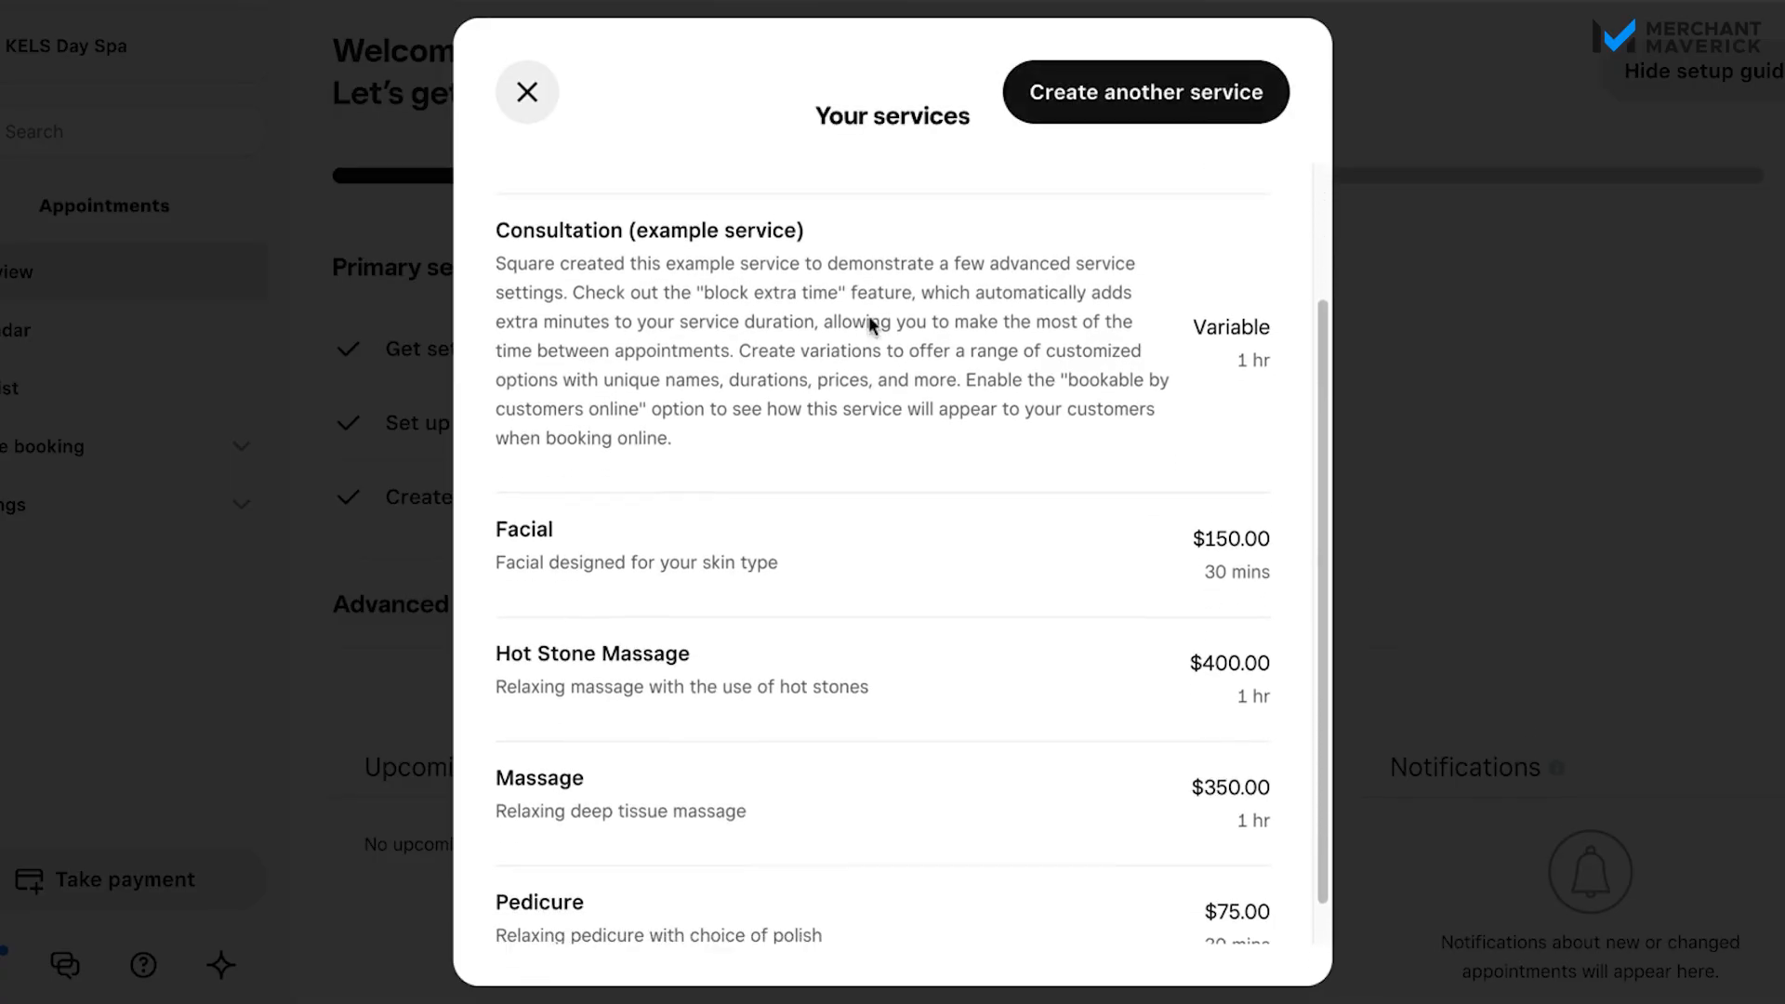
{"action": "left_click", "coordinate": [526, 91]}
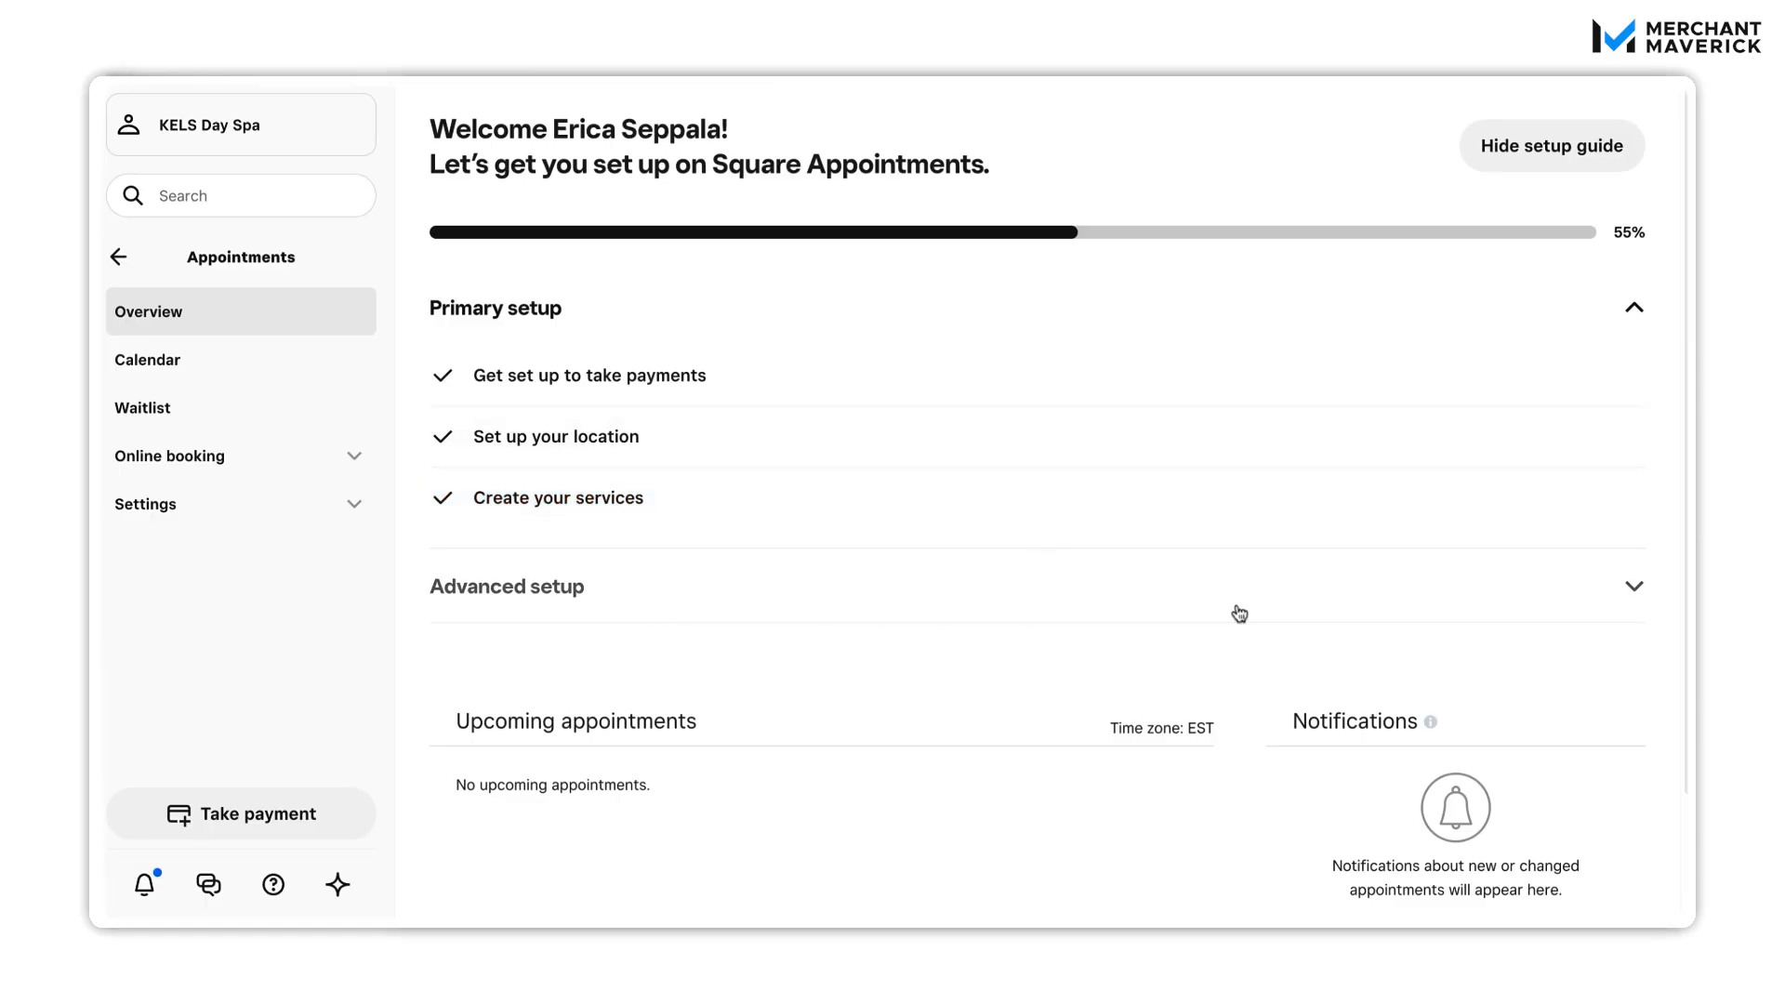
Step: Expand the advanced setup tasks and open the one for enabling booking channels
{"action": "left_click", "coordinate": [1612, 608]}
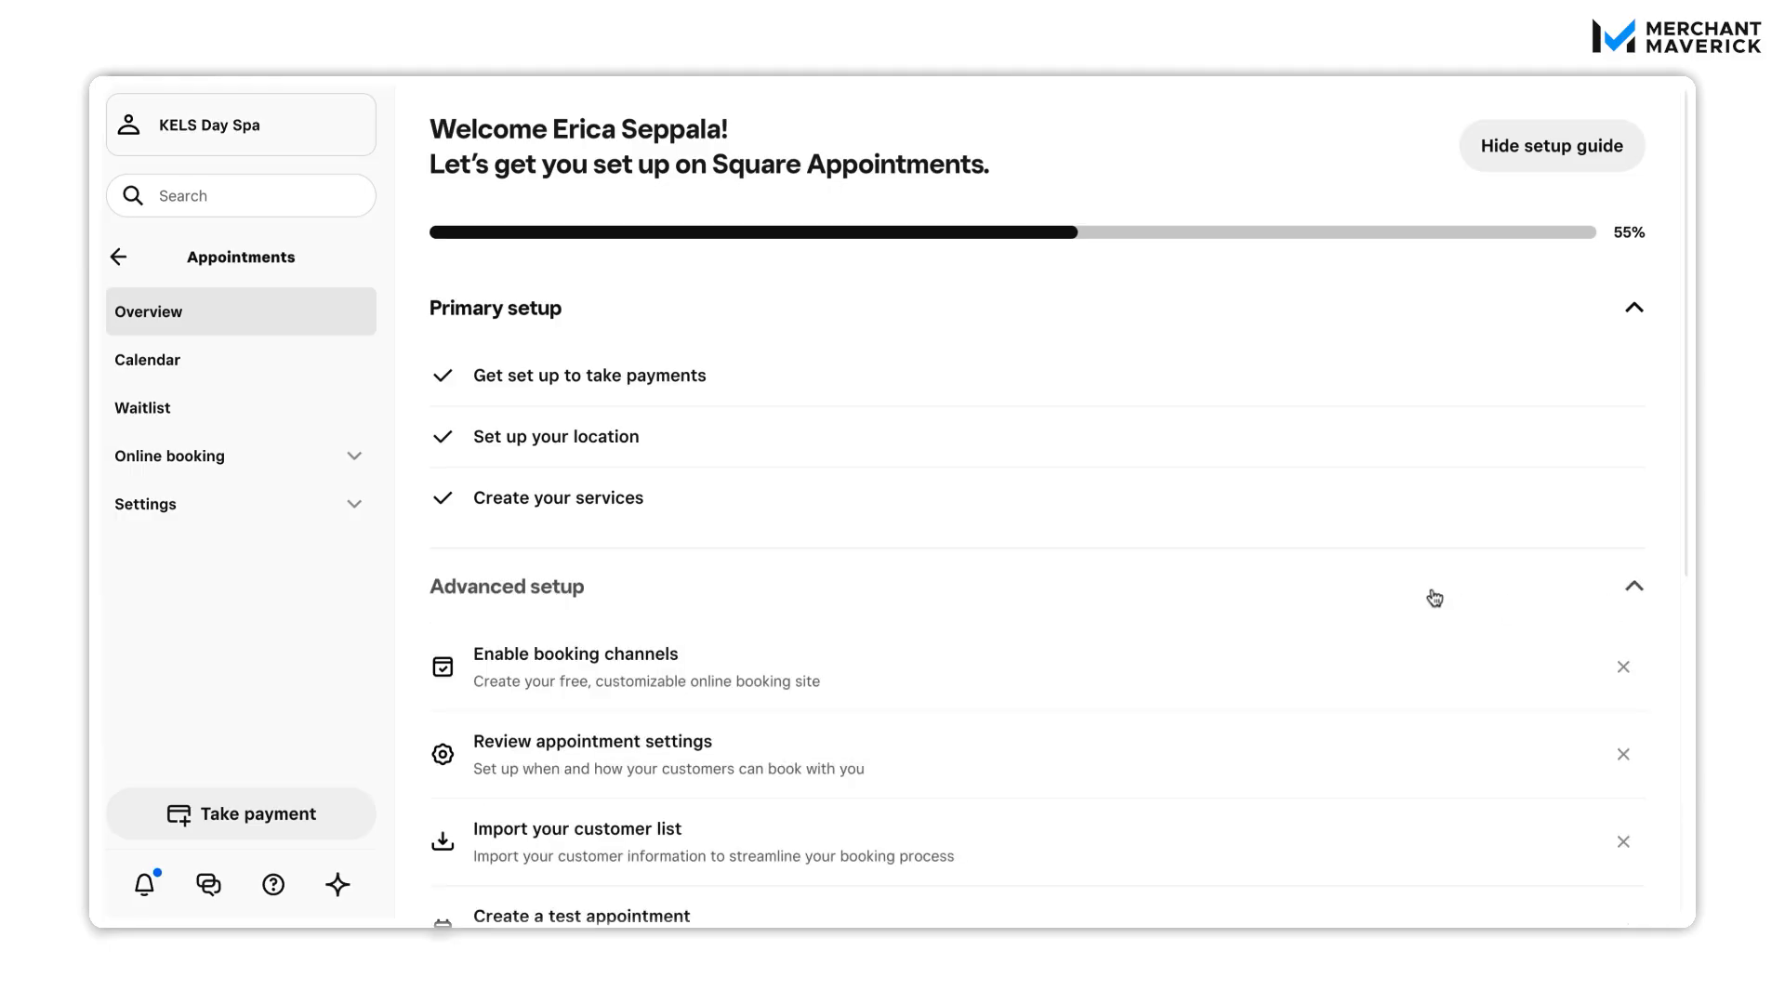
{"action": "scroll", "coordinate": [1434, 597], "scroll_direction": "down", "scroll_amount": 2}
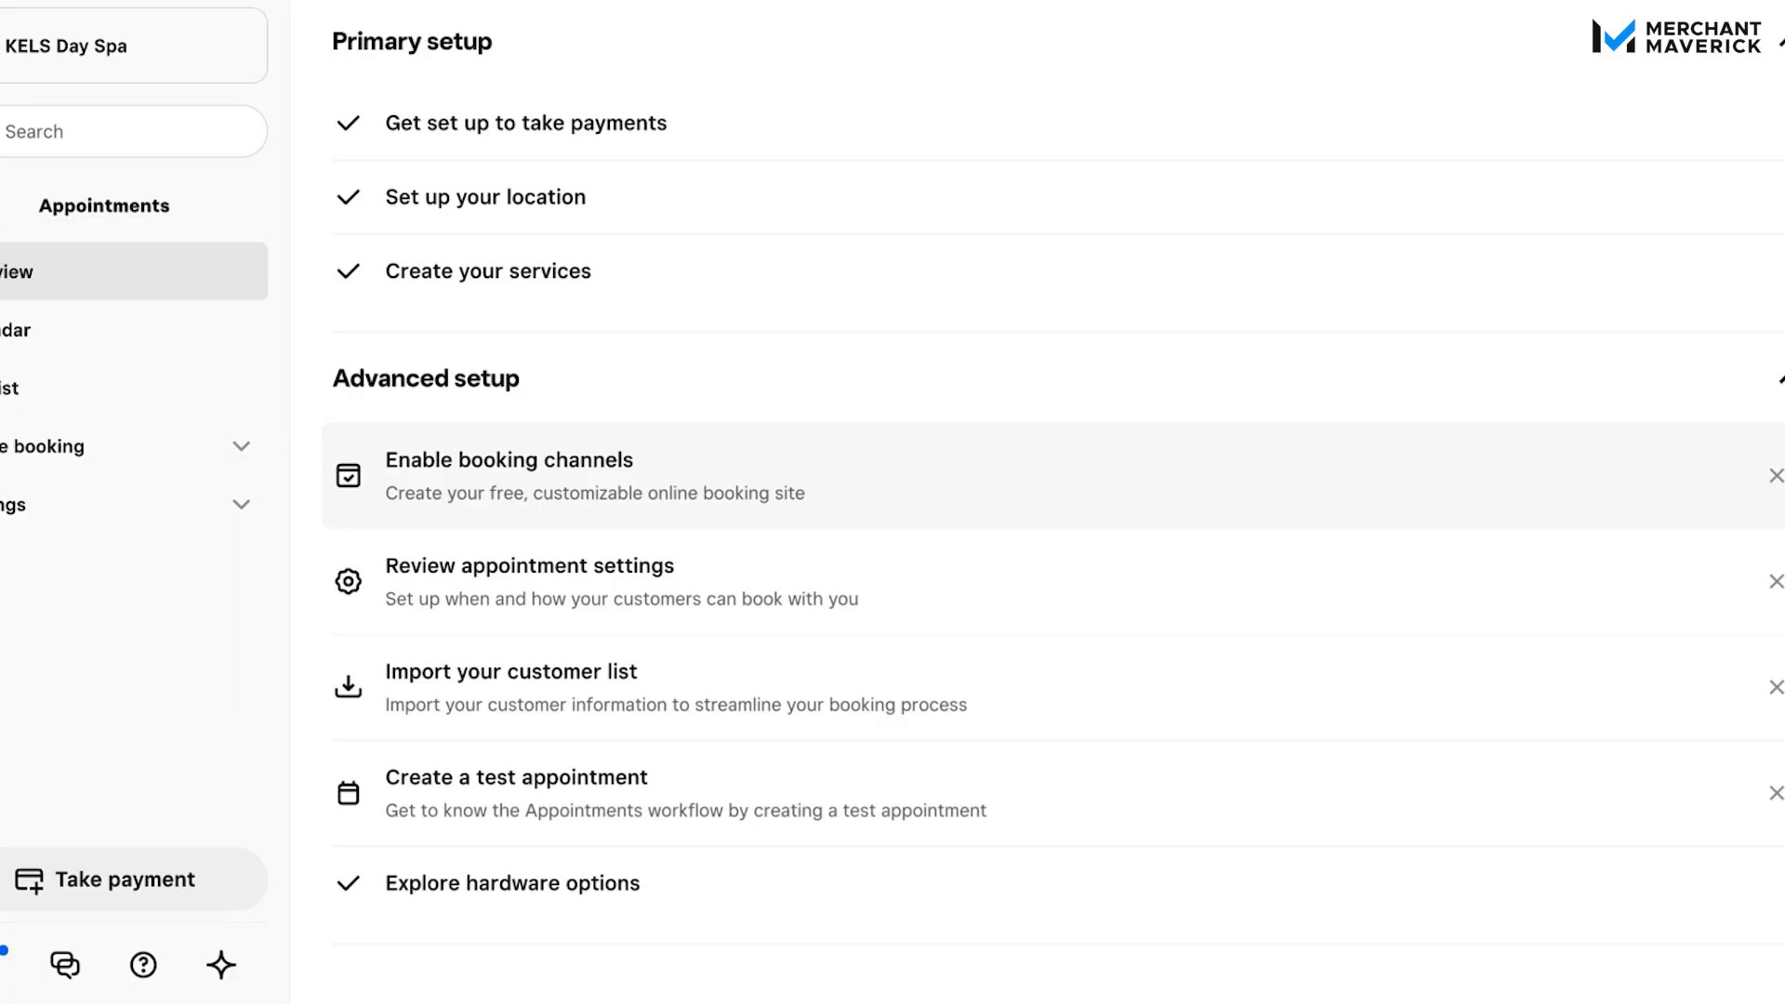
{"action": "left_click", "coordinate": [595, 502]}
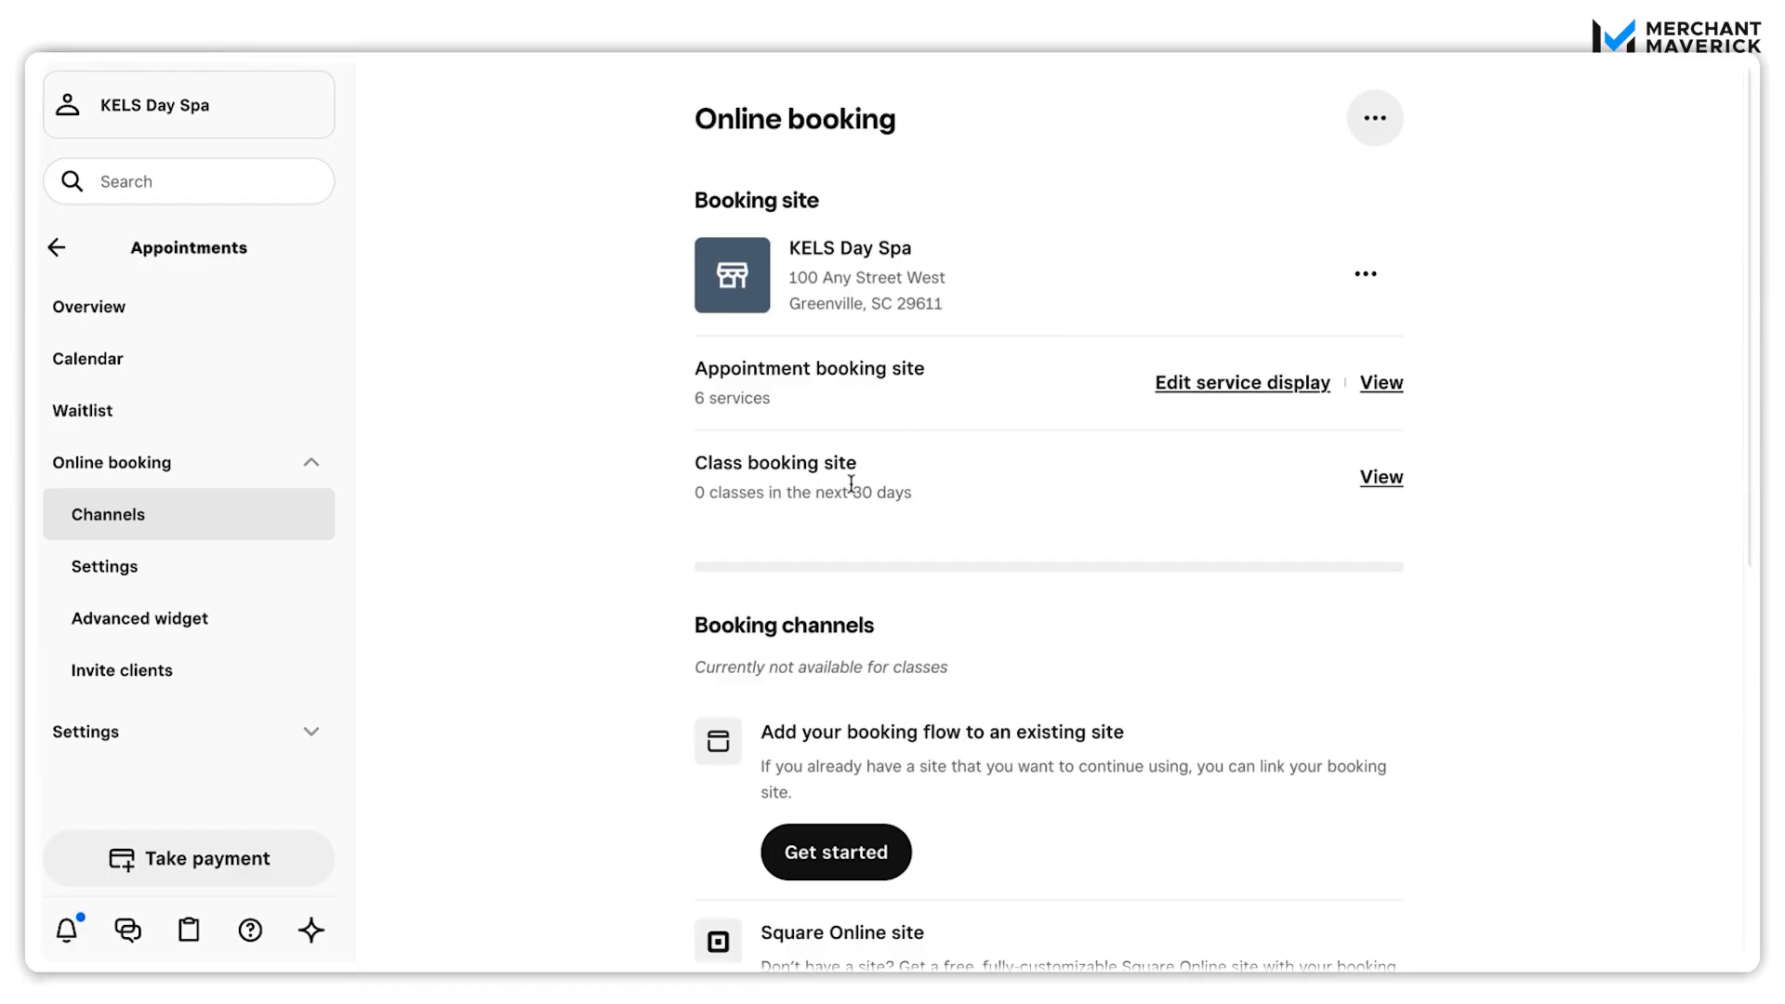
Step: Review the booking site details and the available booking channels, including existing site, Square Online, Instagram and Reserve with Google
{"action": "scroll", "coordinate": [940, 507], "scroll_direction": "down", "scroll_amount": 5}
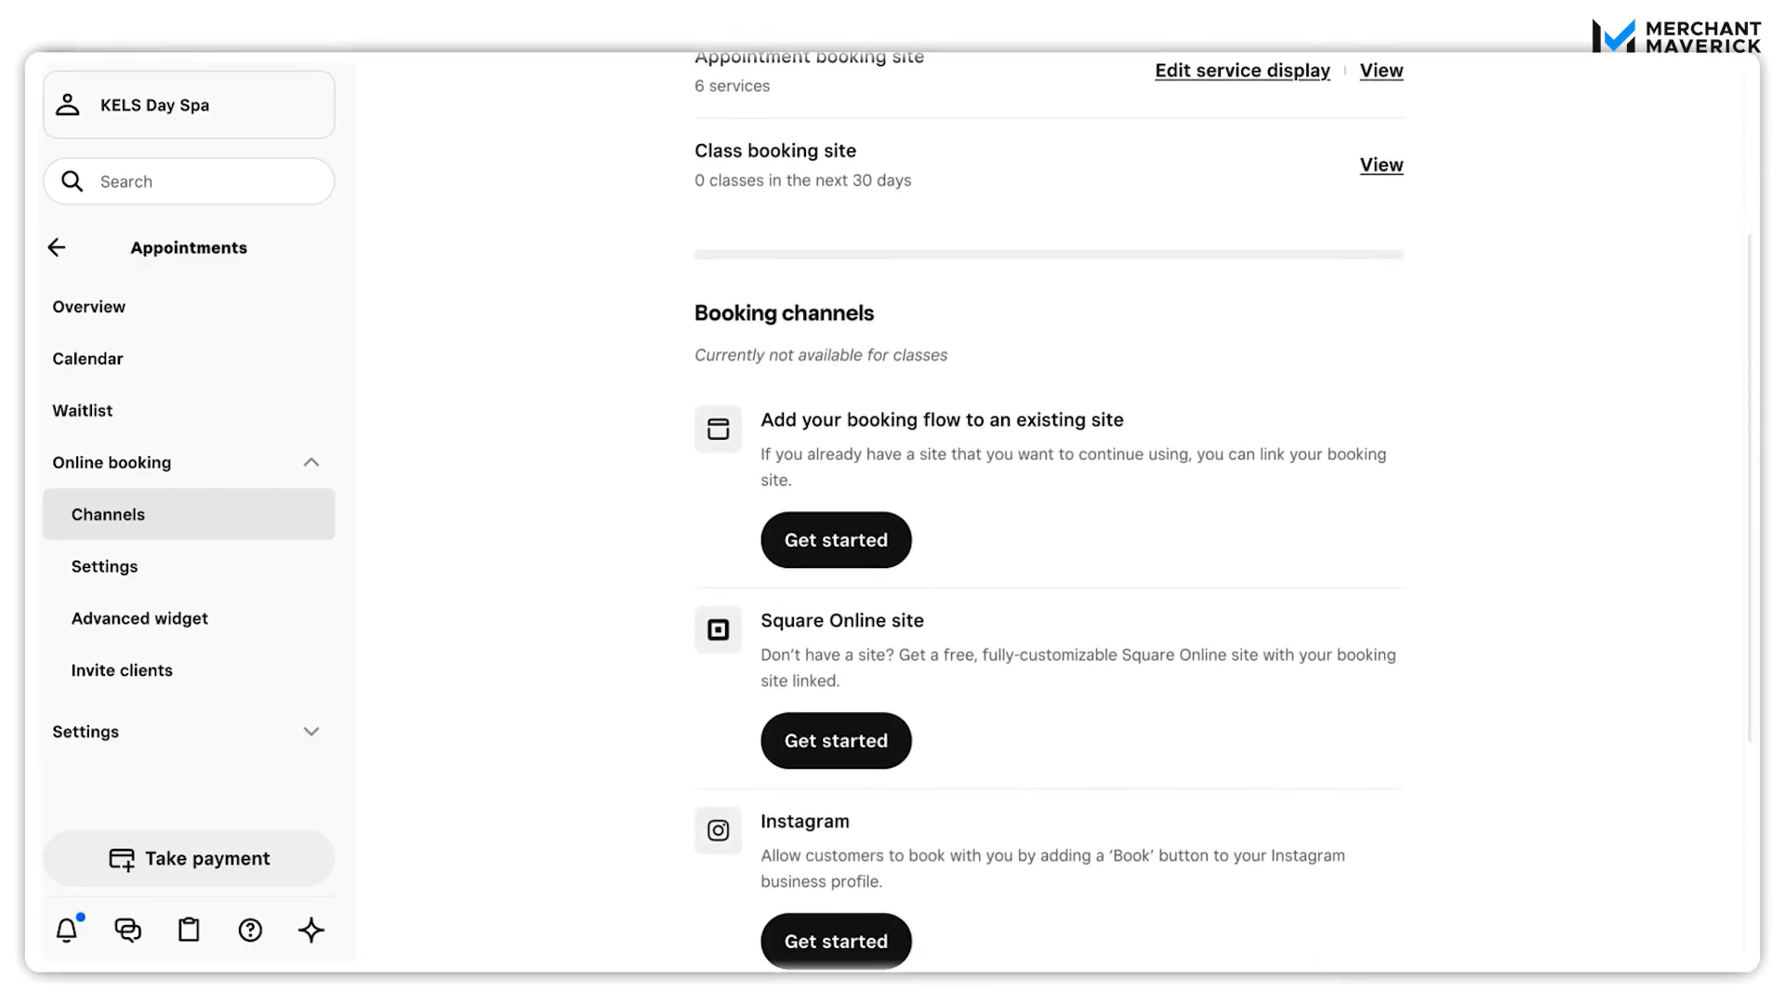
{"action": "scroll", "coordinate": [1048, 511], "scroll_direction": "down", "scroll_amount": 1}
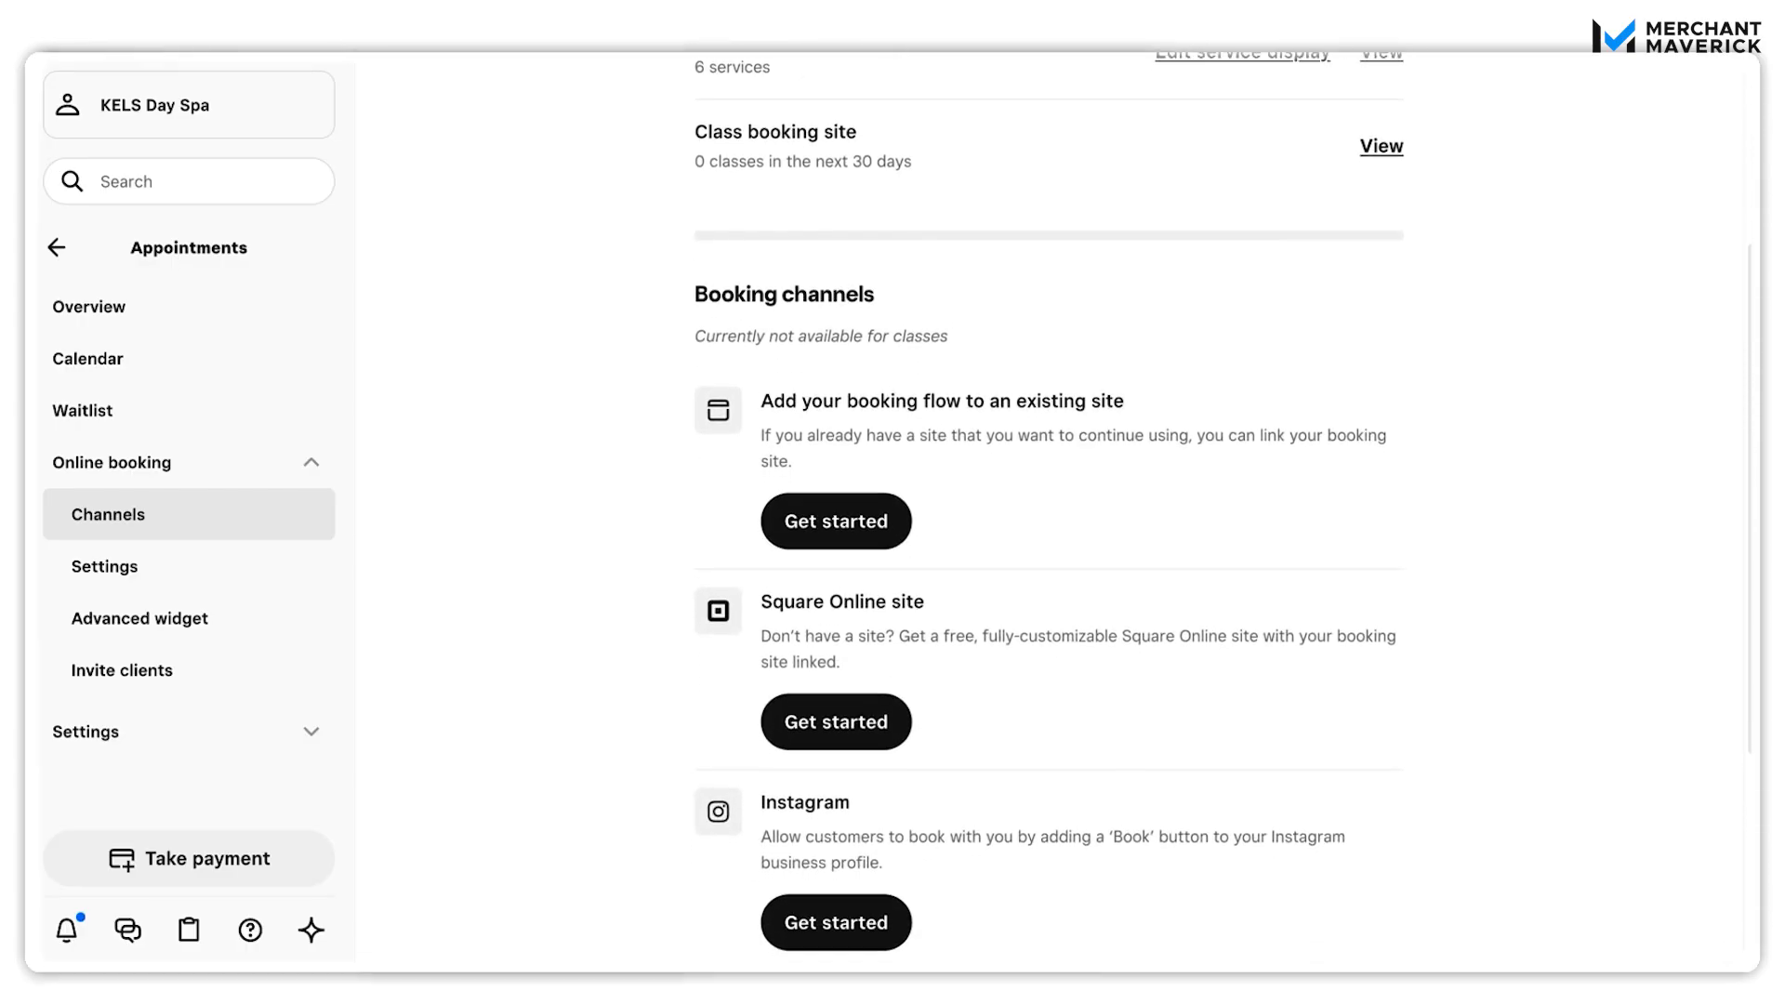
{"action": "scroll", "coordinate": [1048, 517], "scroll_direction": "down", "scroll_amount": 2}
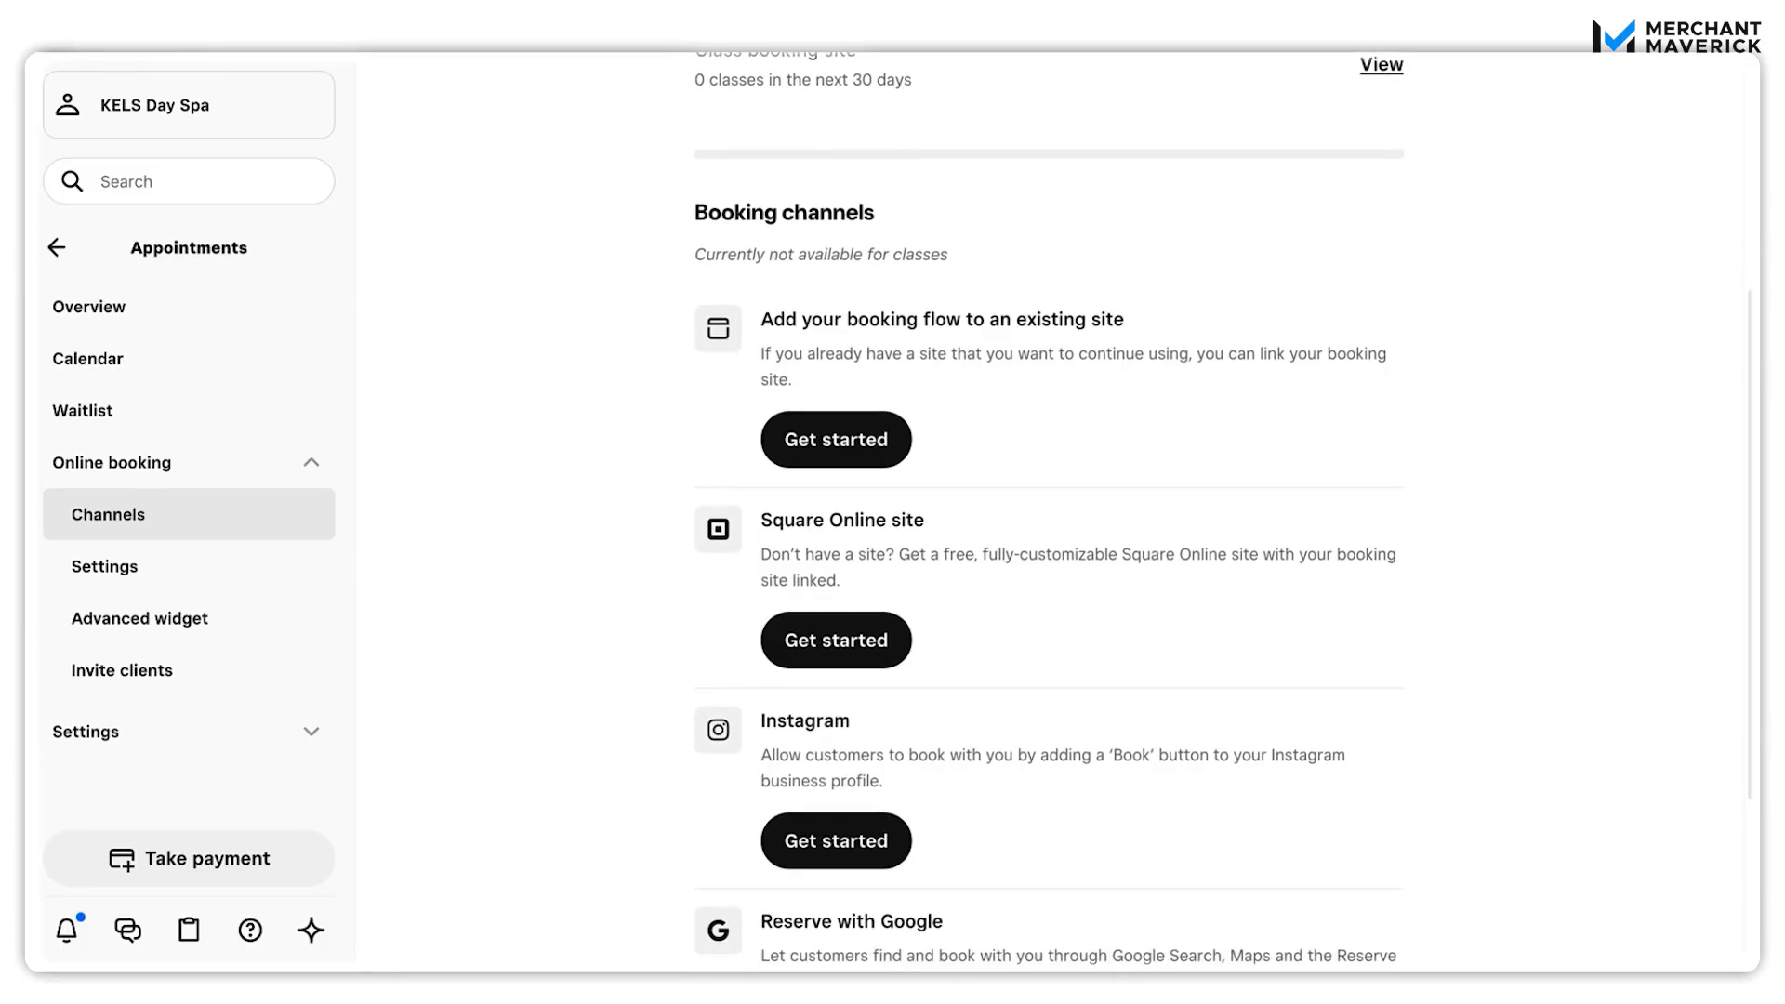
{"action": "scroll", "coordinate": [1048, 521], "scroll_direction": "down", "scroll_amount": 3}
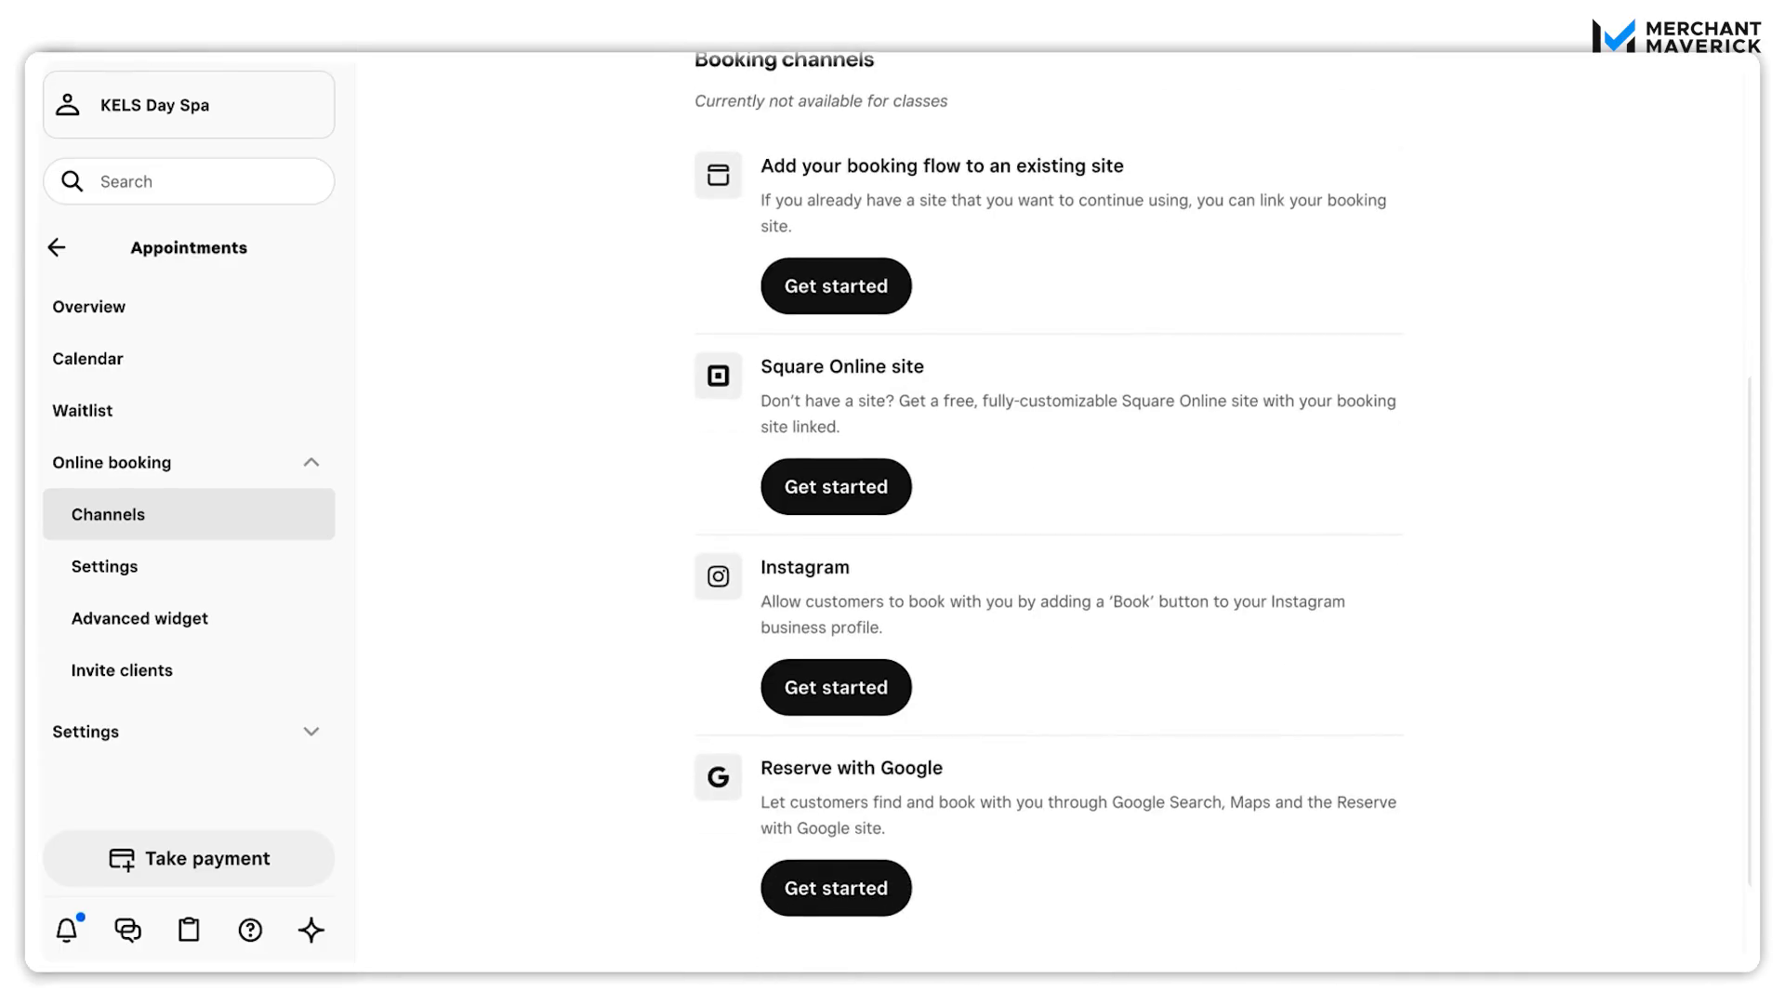
{"action": "scroll", "coordinate": [1049, 482], "scroll_direction": "down", "scroll_amount": 1}
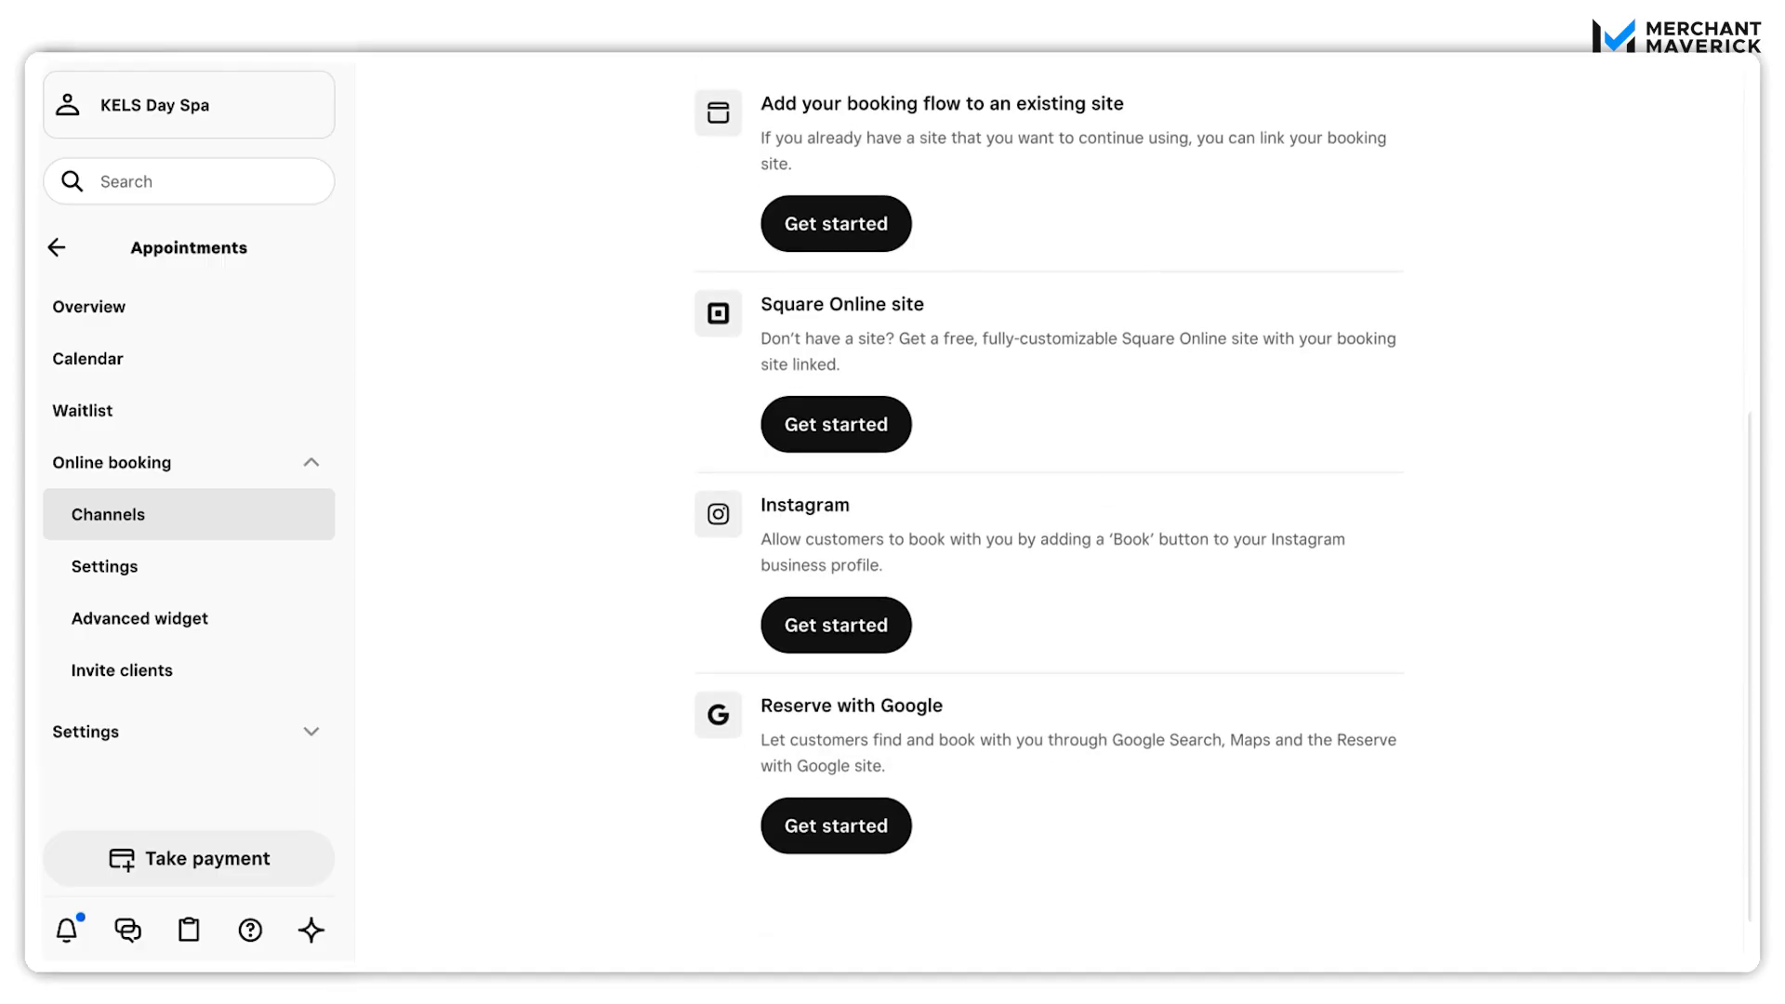
{"action": "scroll", "coordinate": [988, 470], "scroll_direction": "up", "scroll_amount": 10}
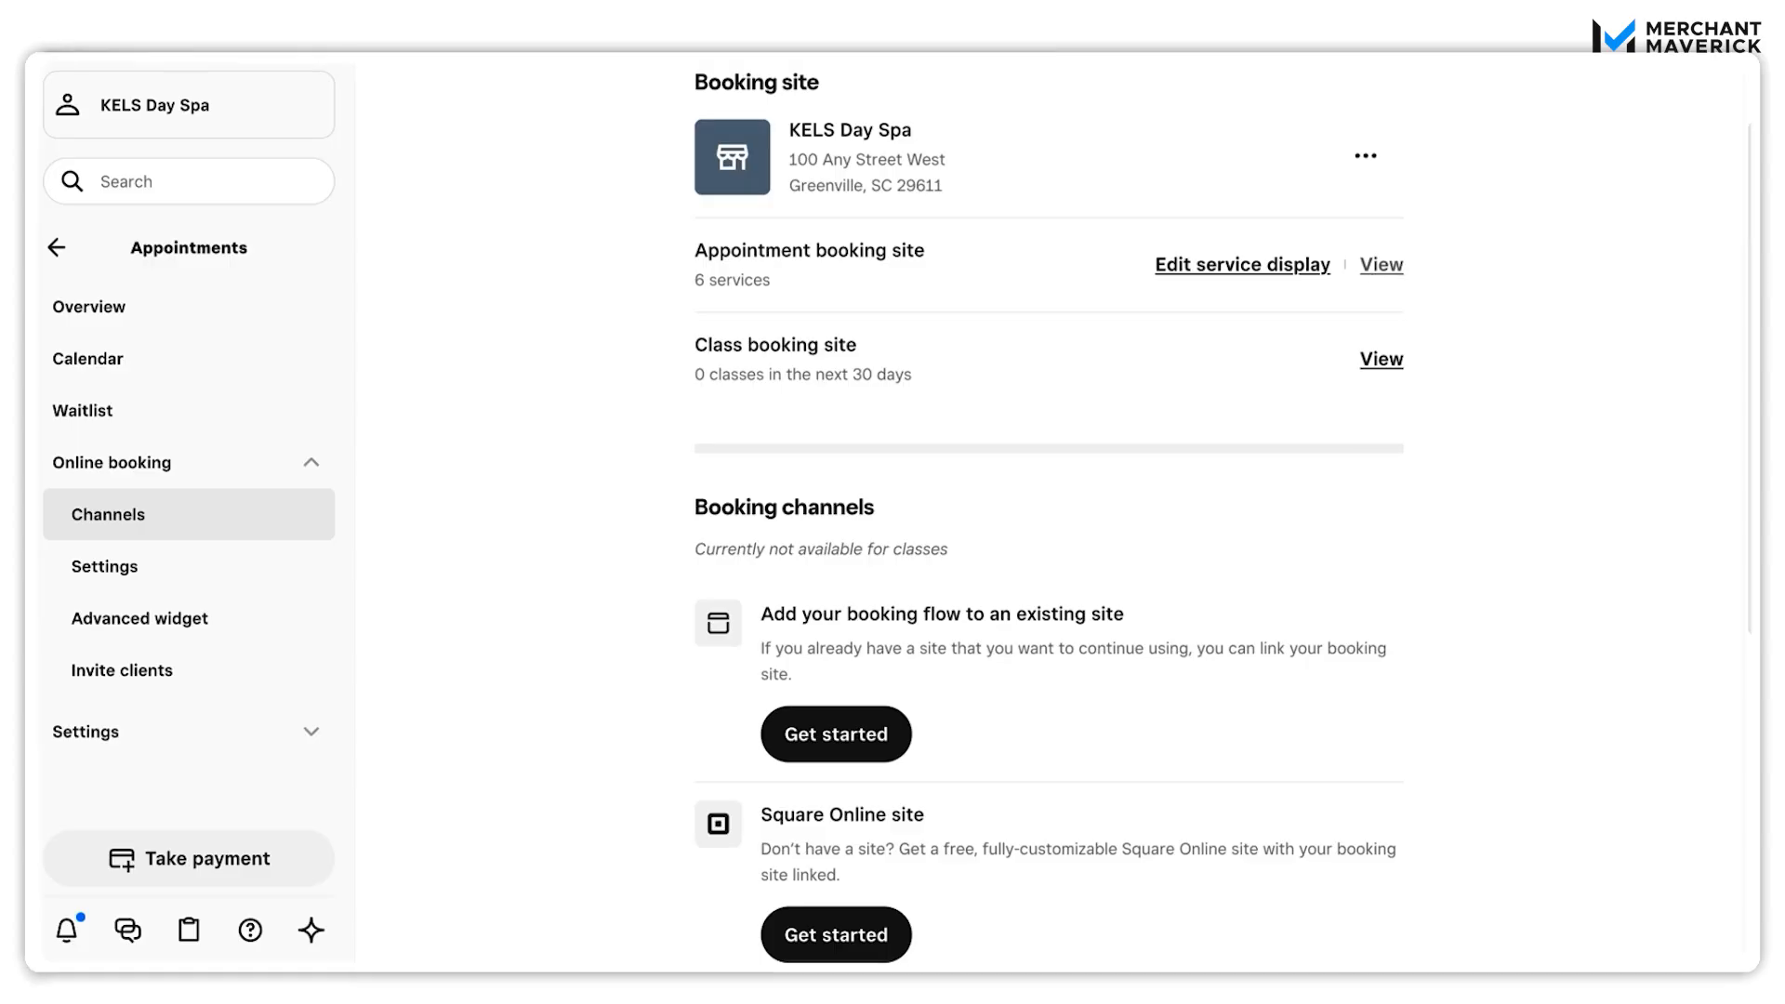
{"action": "scroll", "coordinate": [1084, 342], "scroll_direction": "up", "scroll_amount": 2}
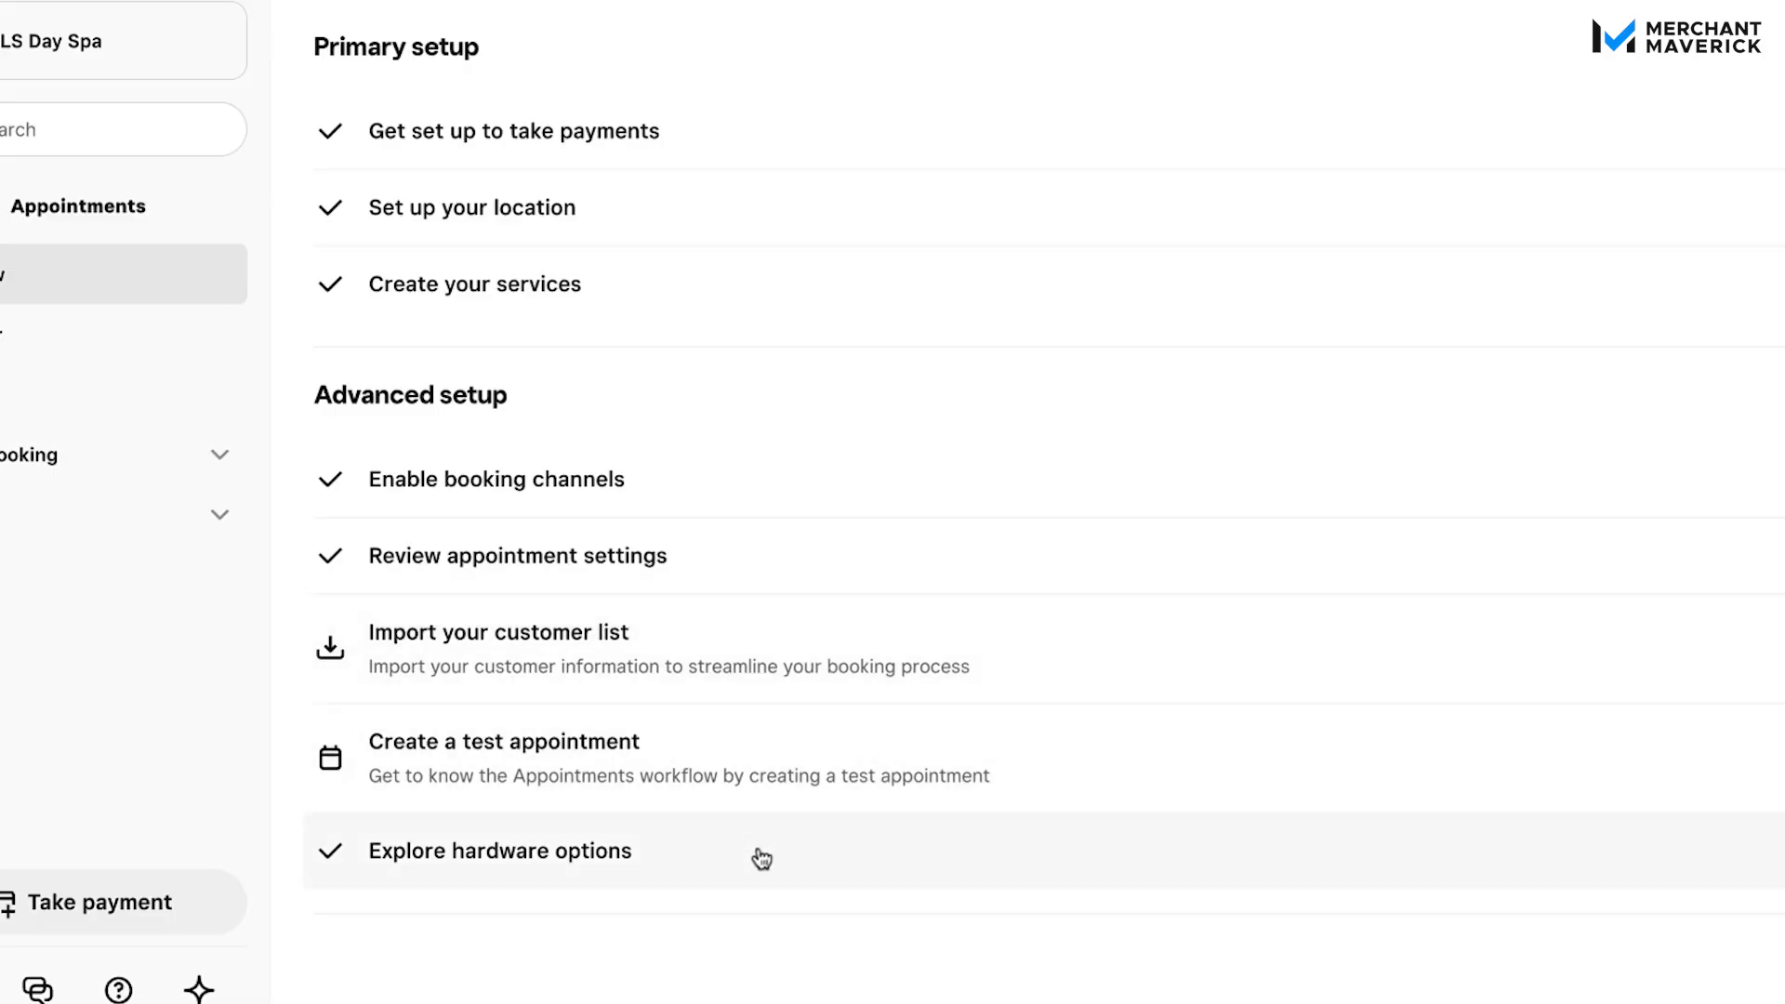
Step: Open the appointments calendar and start a new event, keeping Appointment as the event type
{"action": "scroll", "coordinate": [825, 816], "scroll_direction": "down", "scroll_amount": 1}
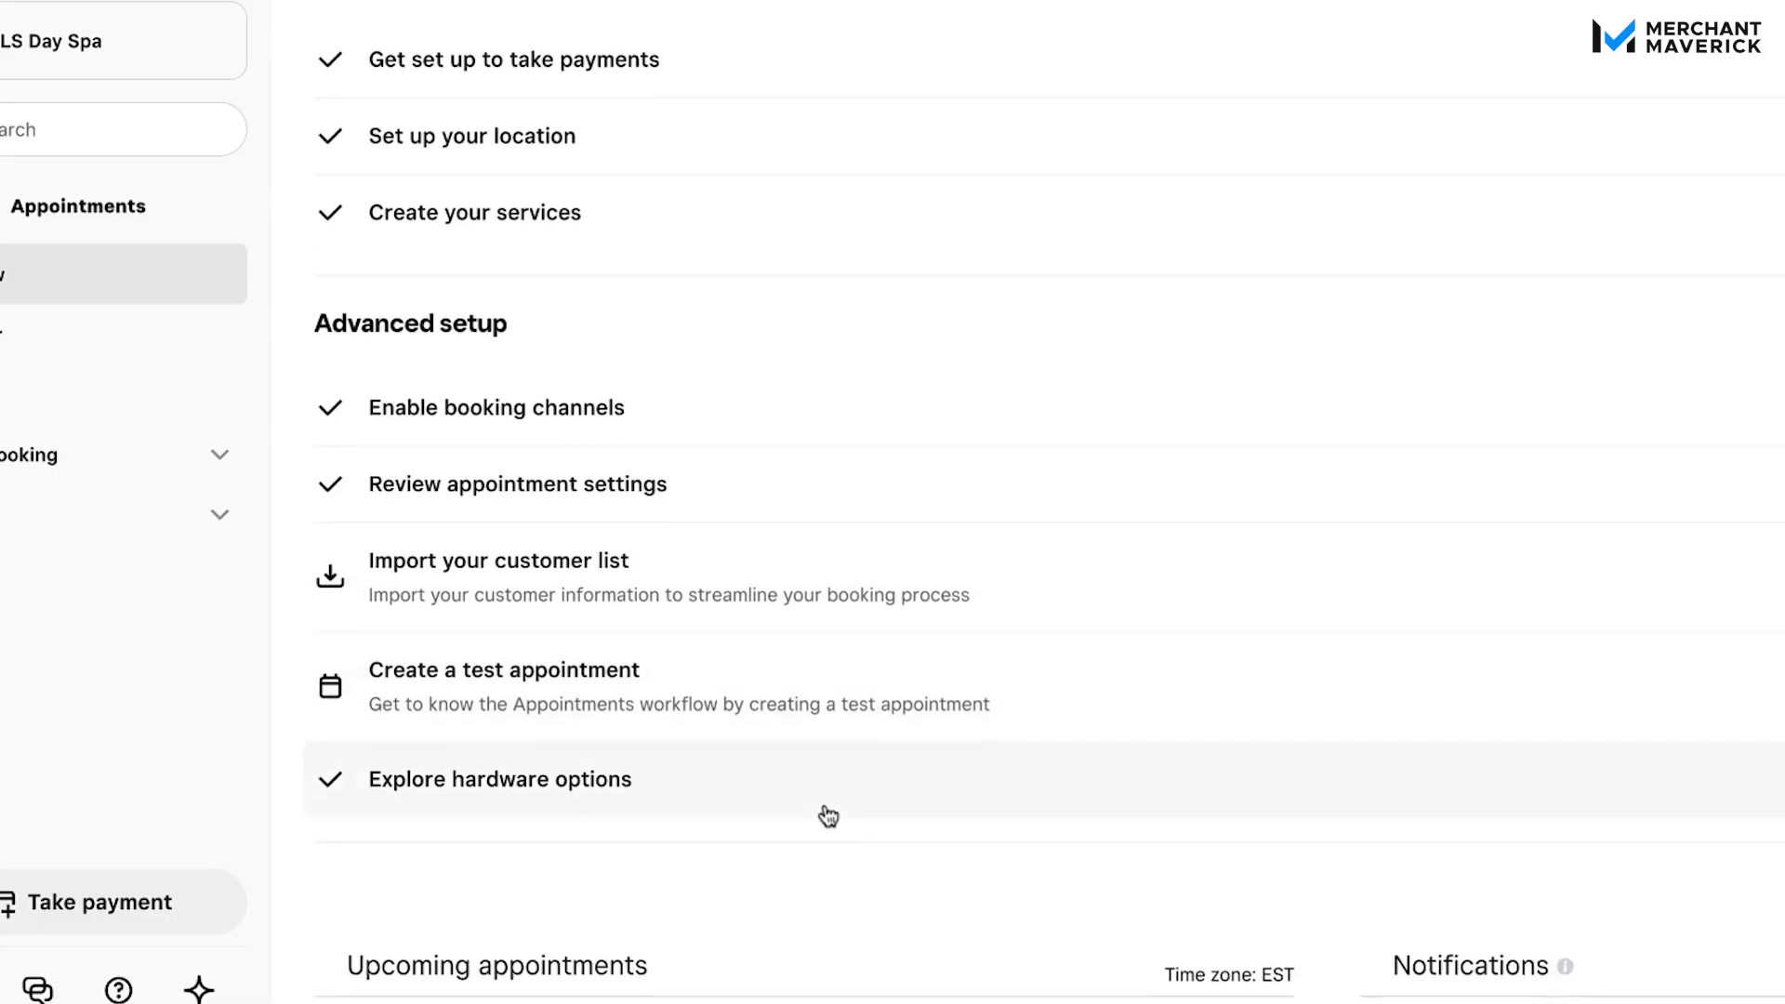
{"action": "scroll", "coordinate": [828, 816], "scroll_direction": "down", "scroll_amount": 1}
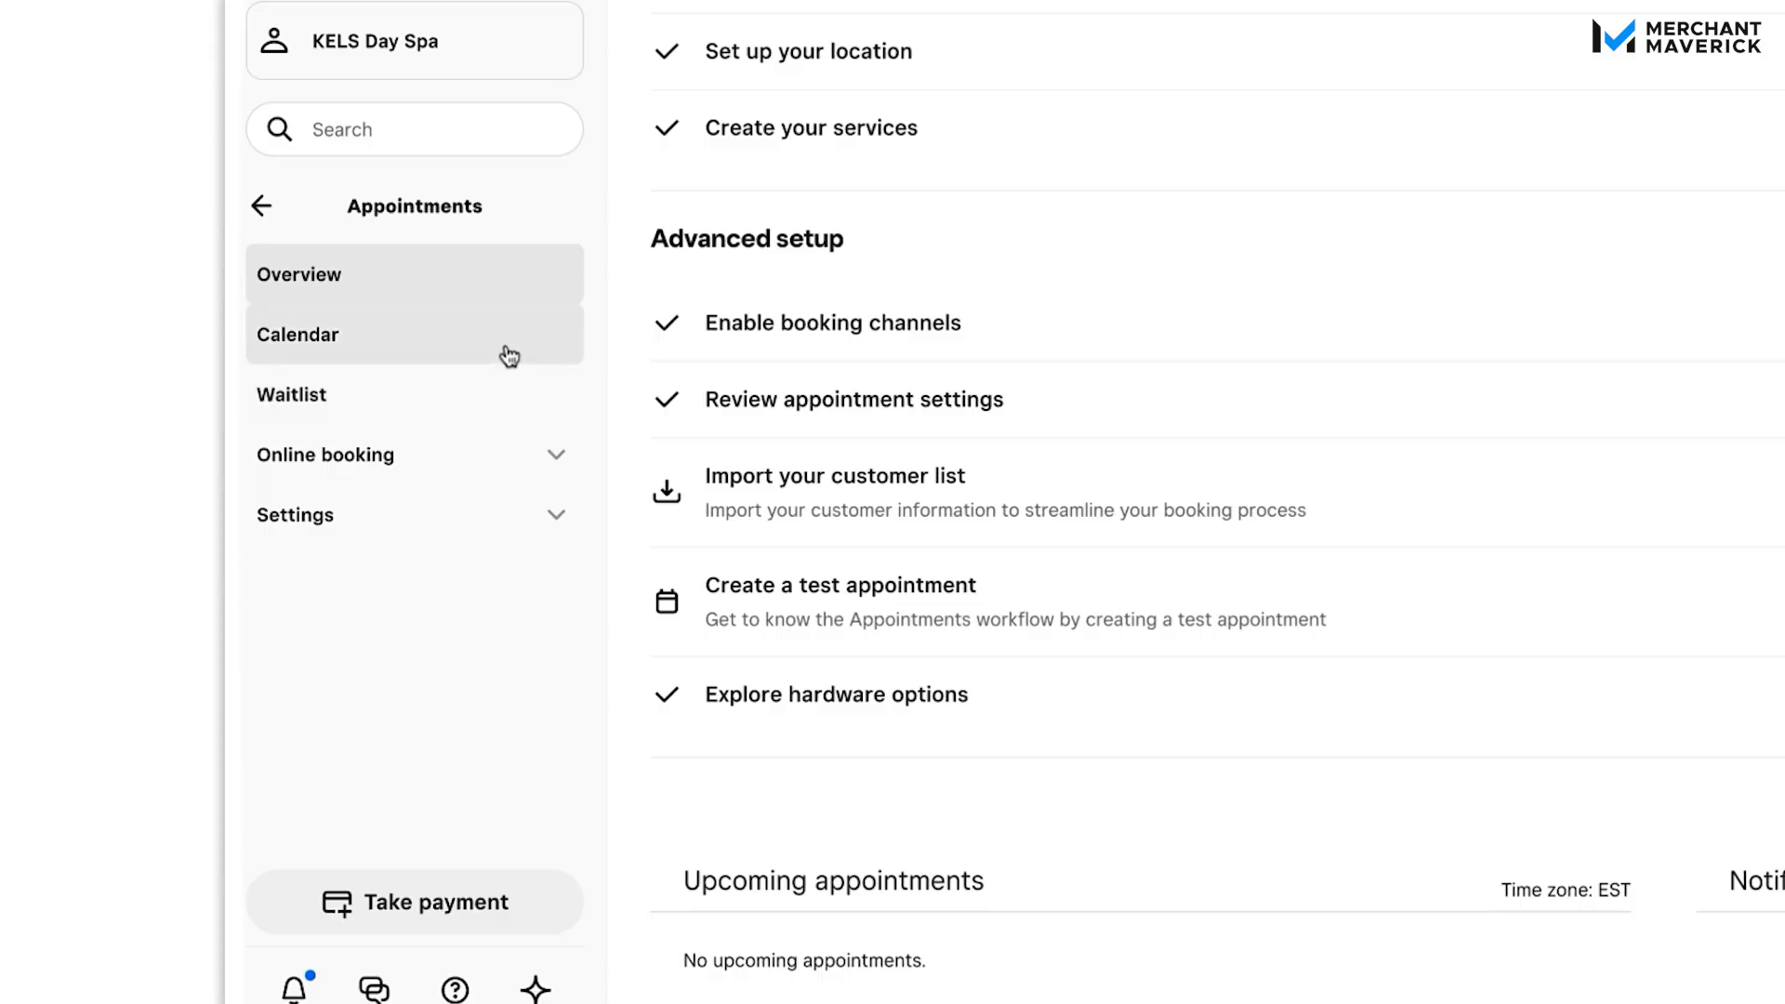
{"action": "left_click", "coordinate": [539, 346]}
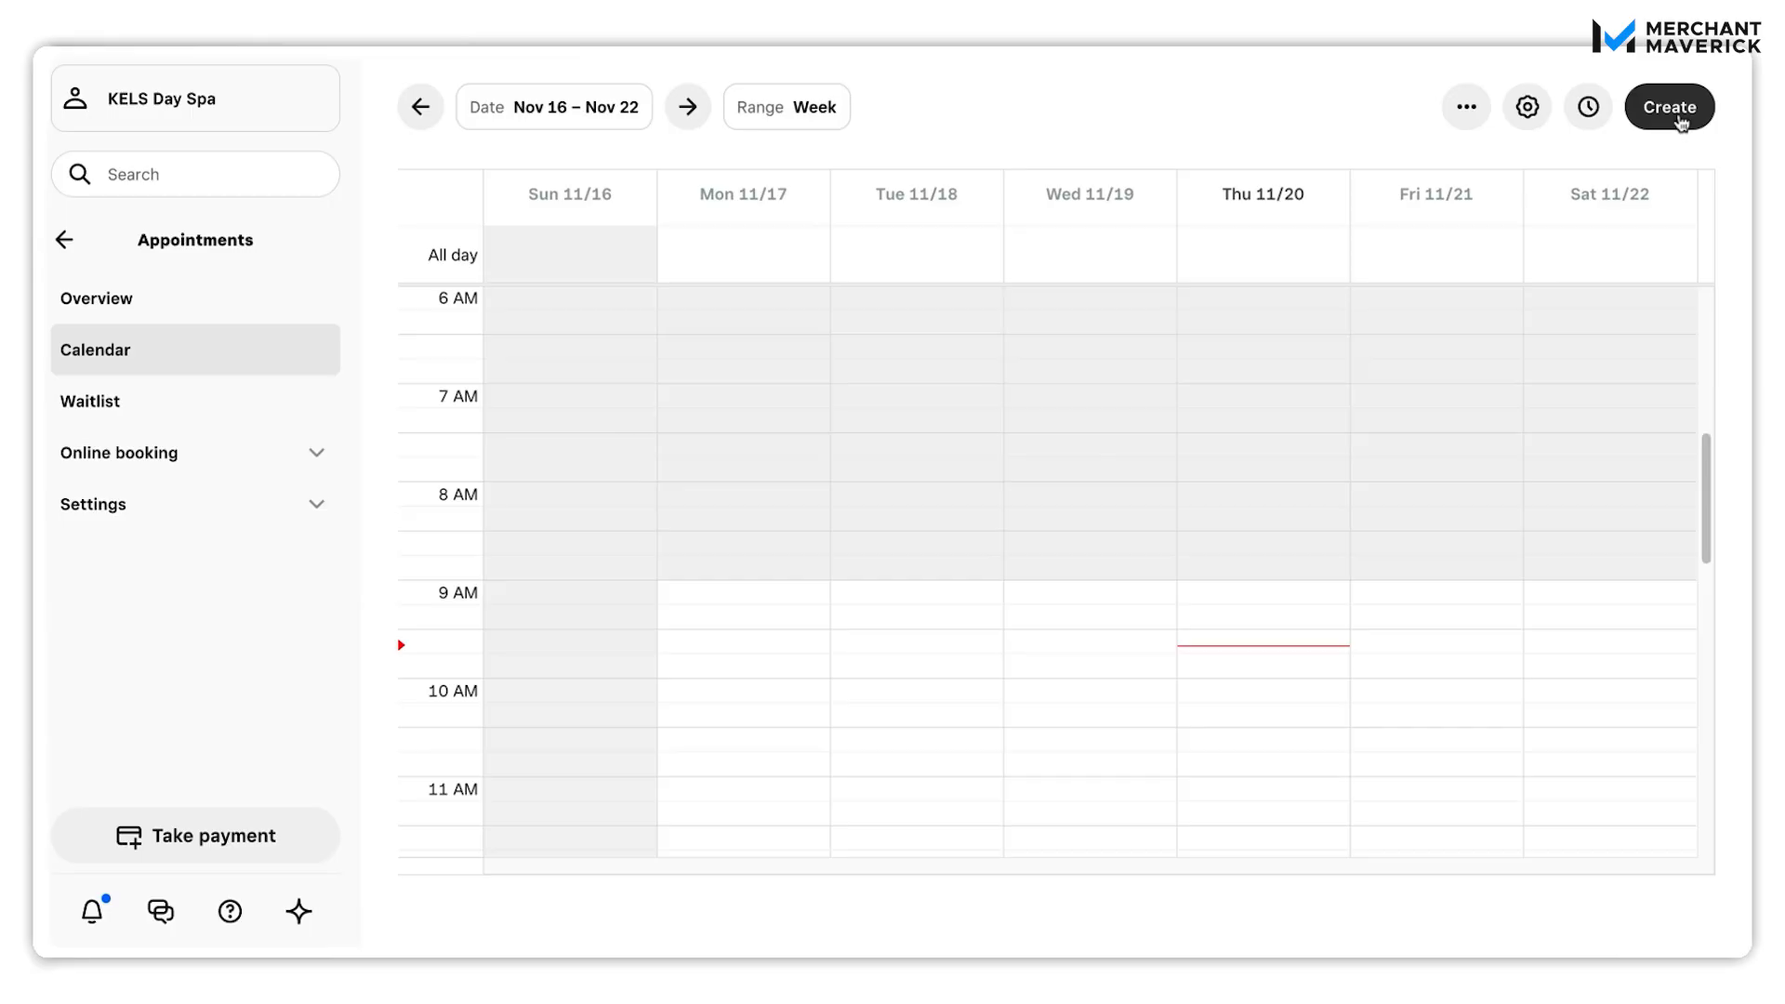
{"action": "left_click", "coordinate": [1681, 124]}
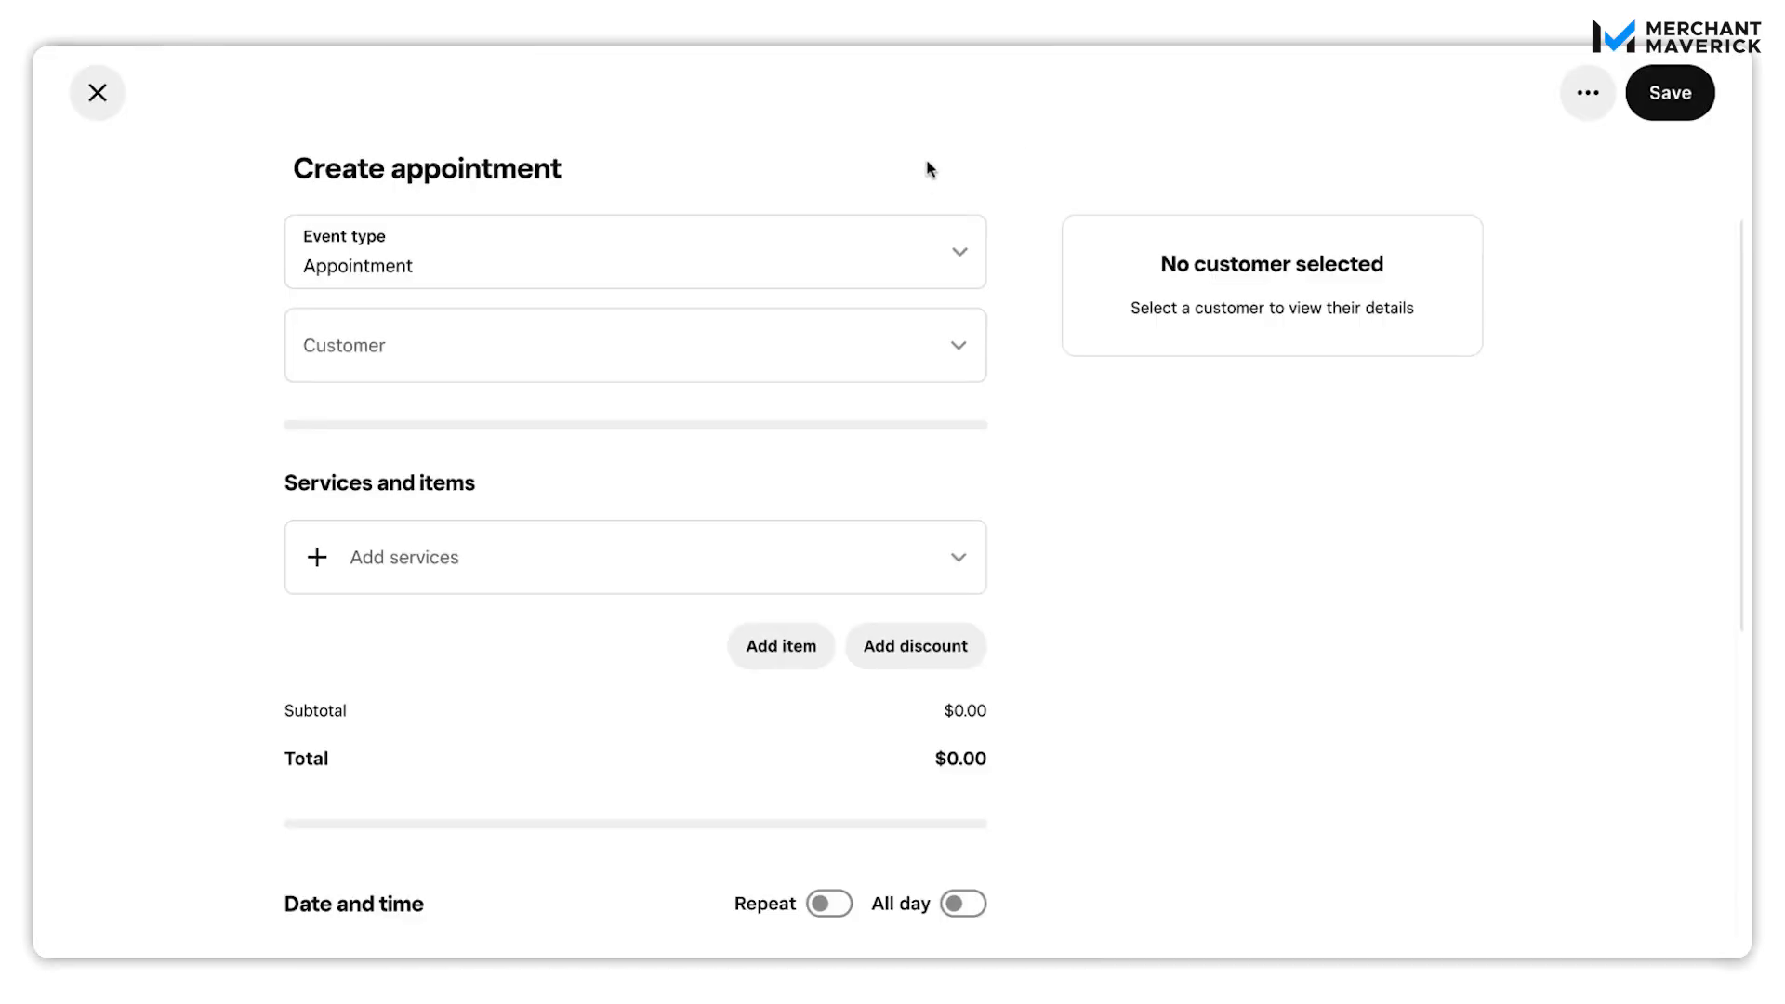
{"action": "left_click", "coordinate": [728, 269]}
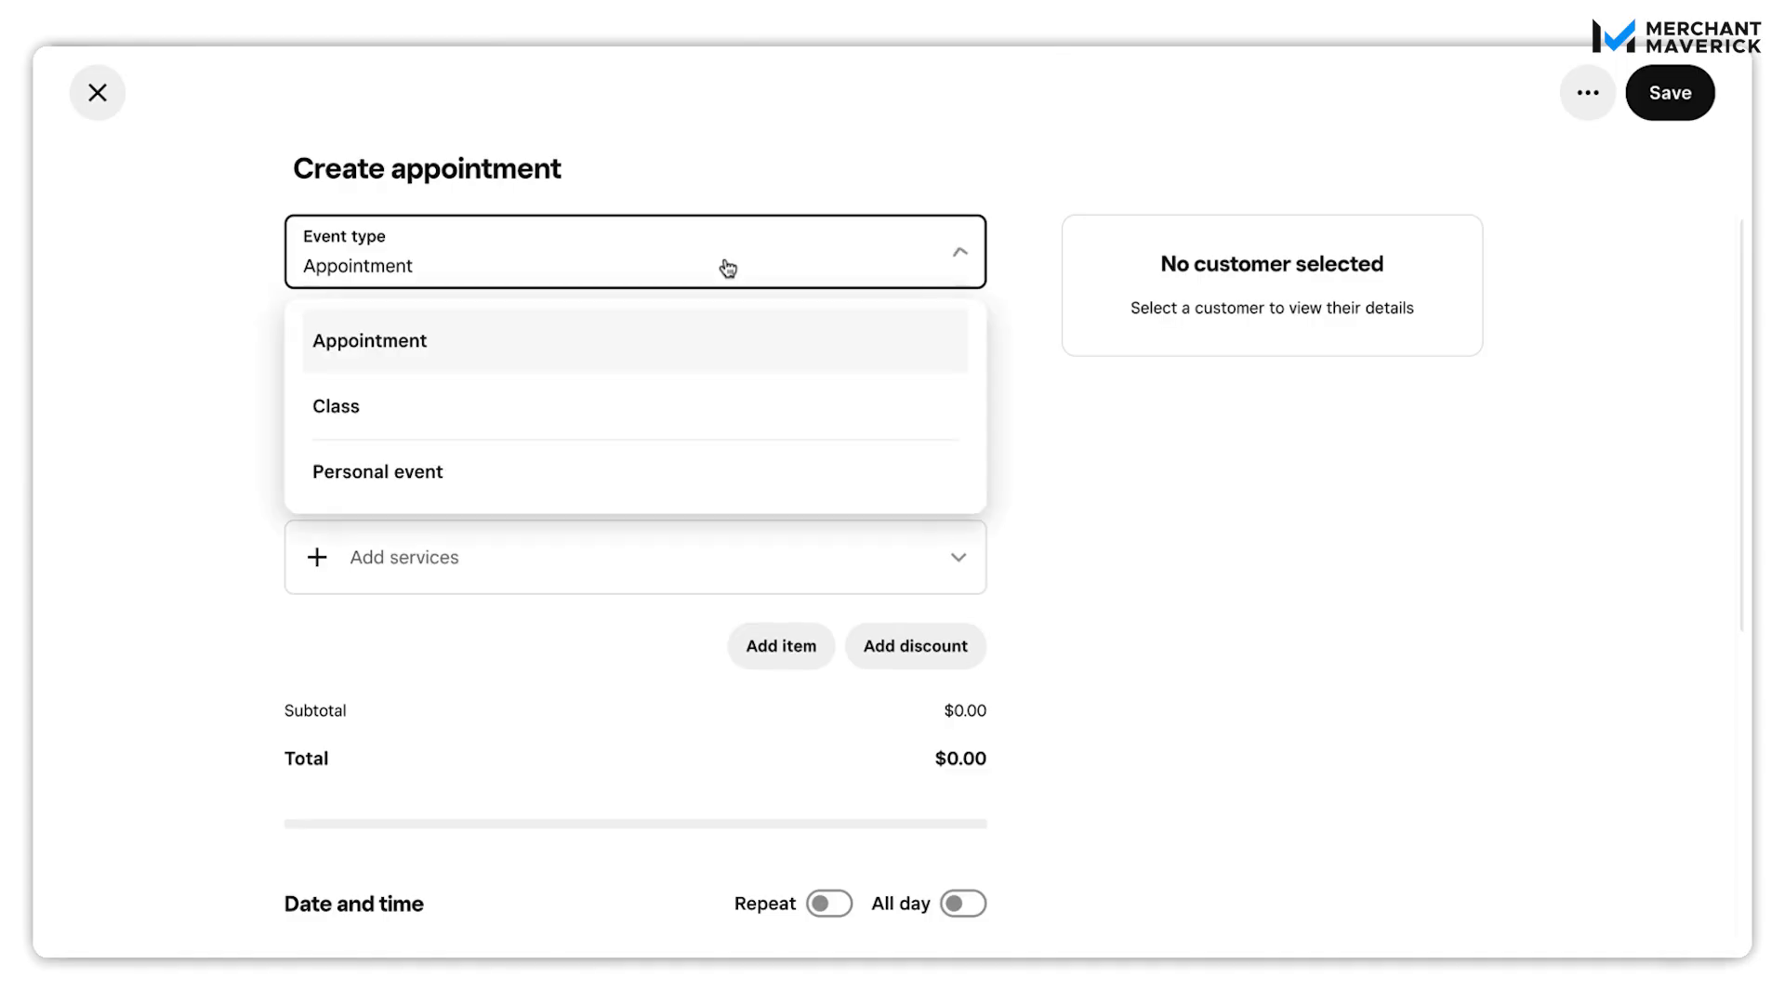
{"action": "left_click", "coordinate": [733, 272]}
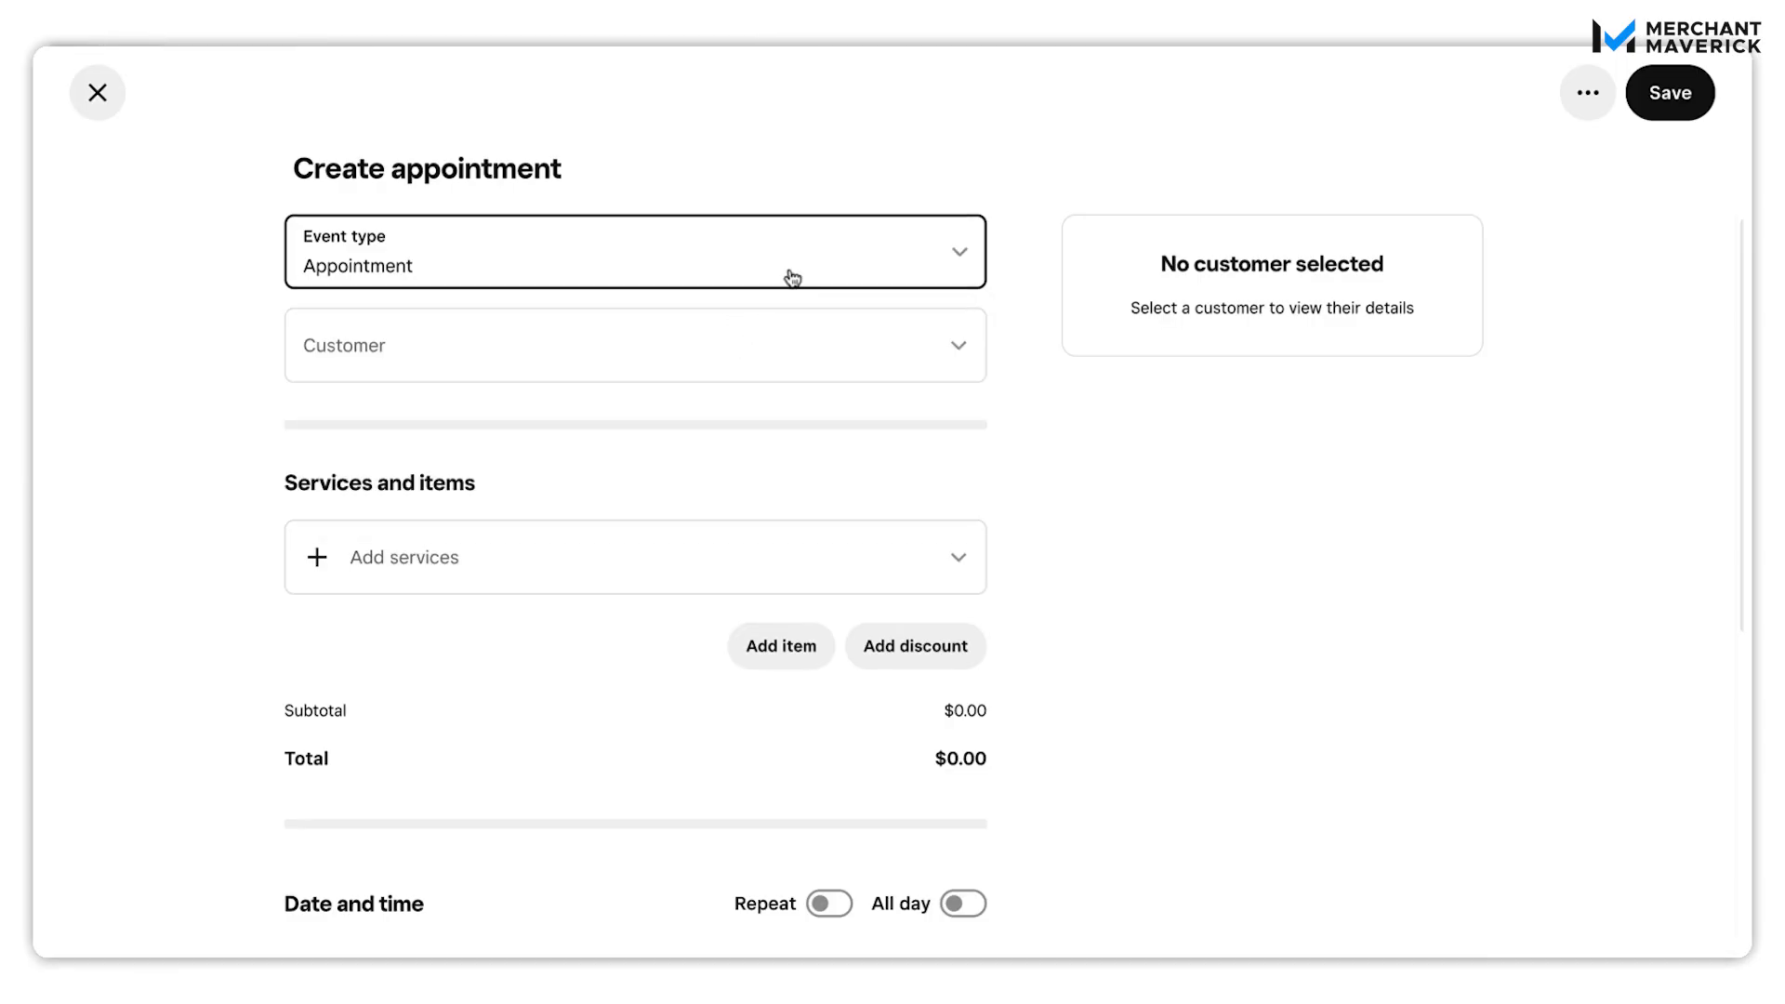
Step: Select the first listed existing customer for the appointment and add the 15-minute Consultation service
{"action": "left_click", "coordinate": [832, 360]}
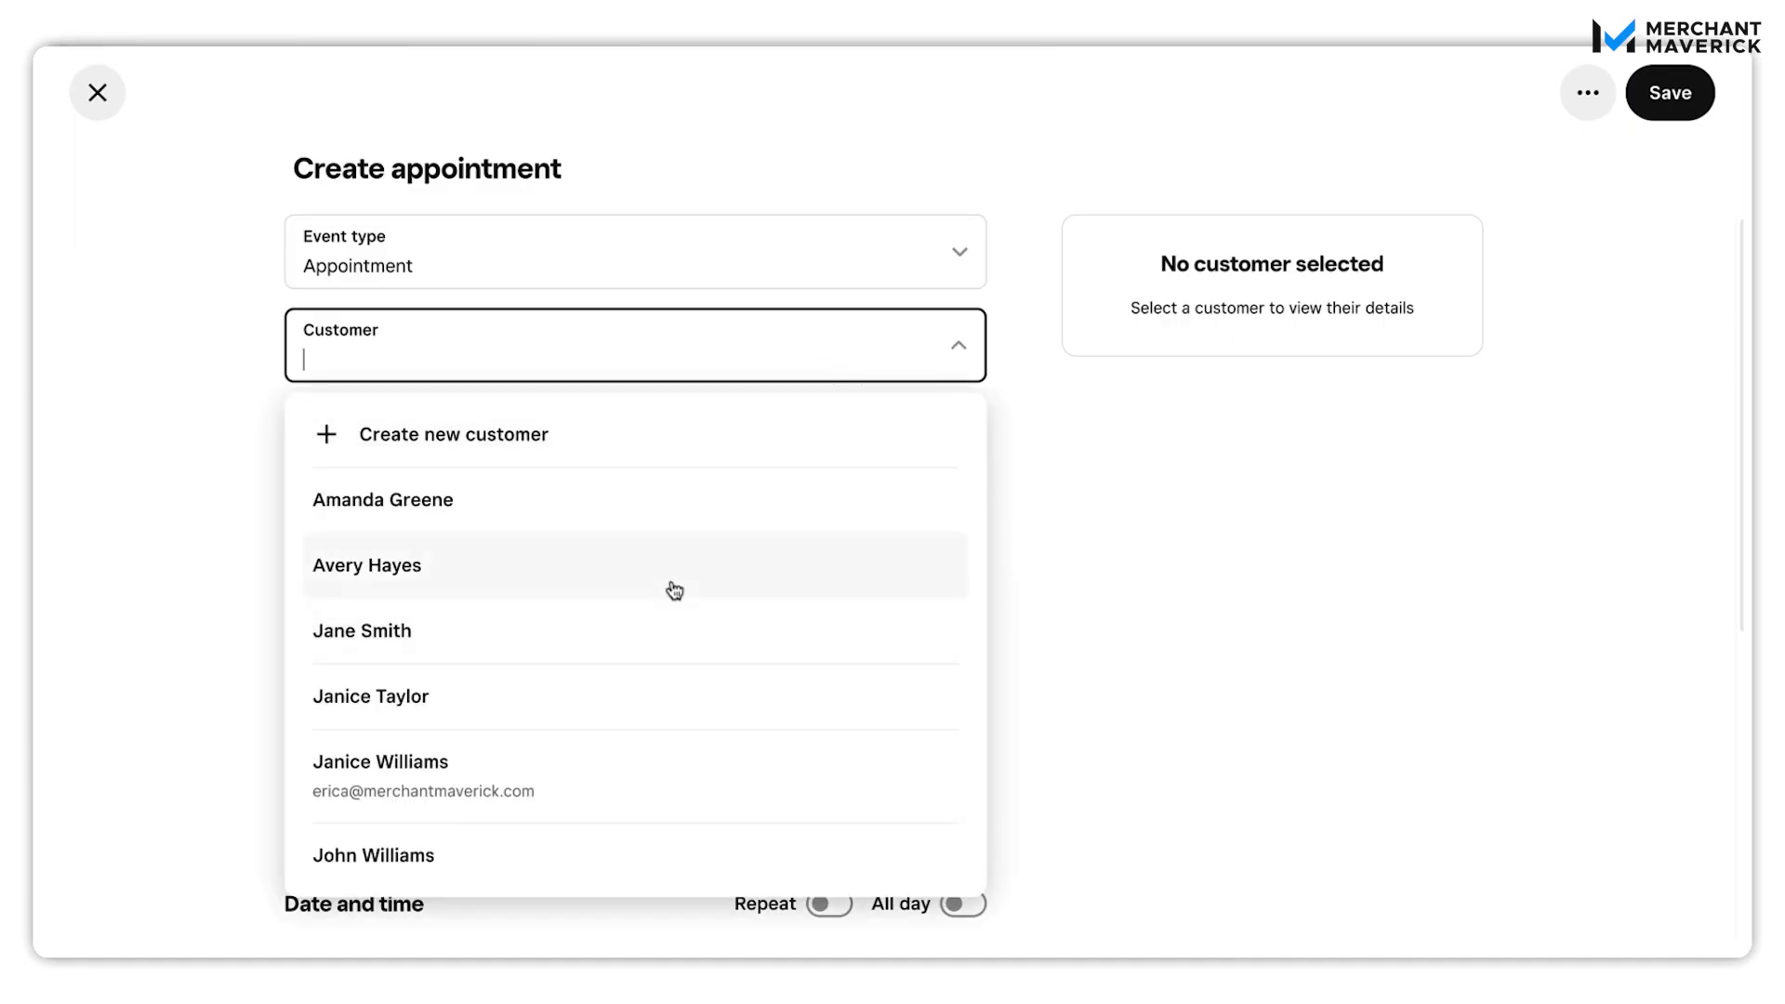
{"action": "left_click", "coordinate": [681, 524]}
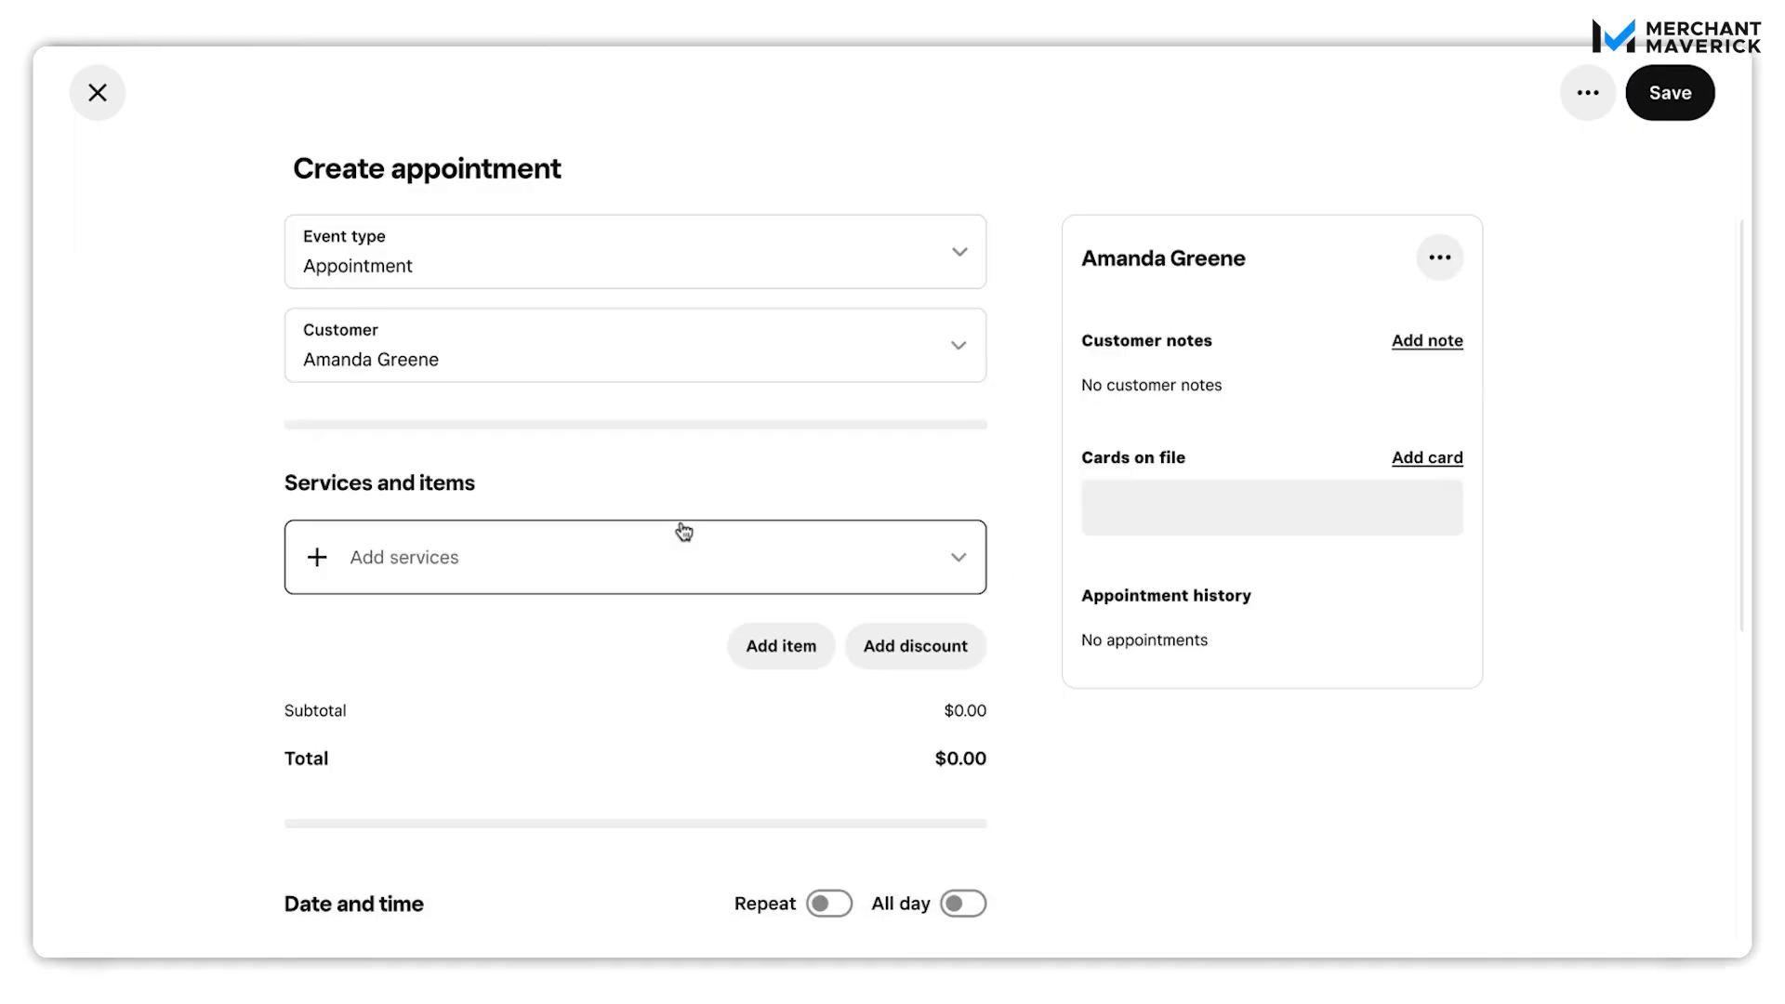
{"action": "left_click", "coordinate": [644, 576]}
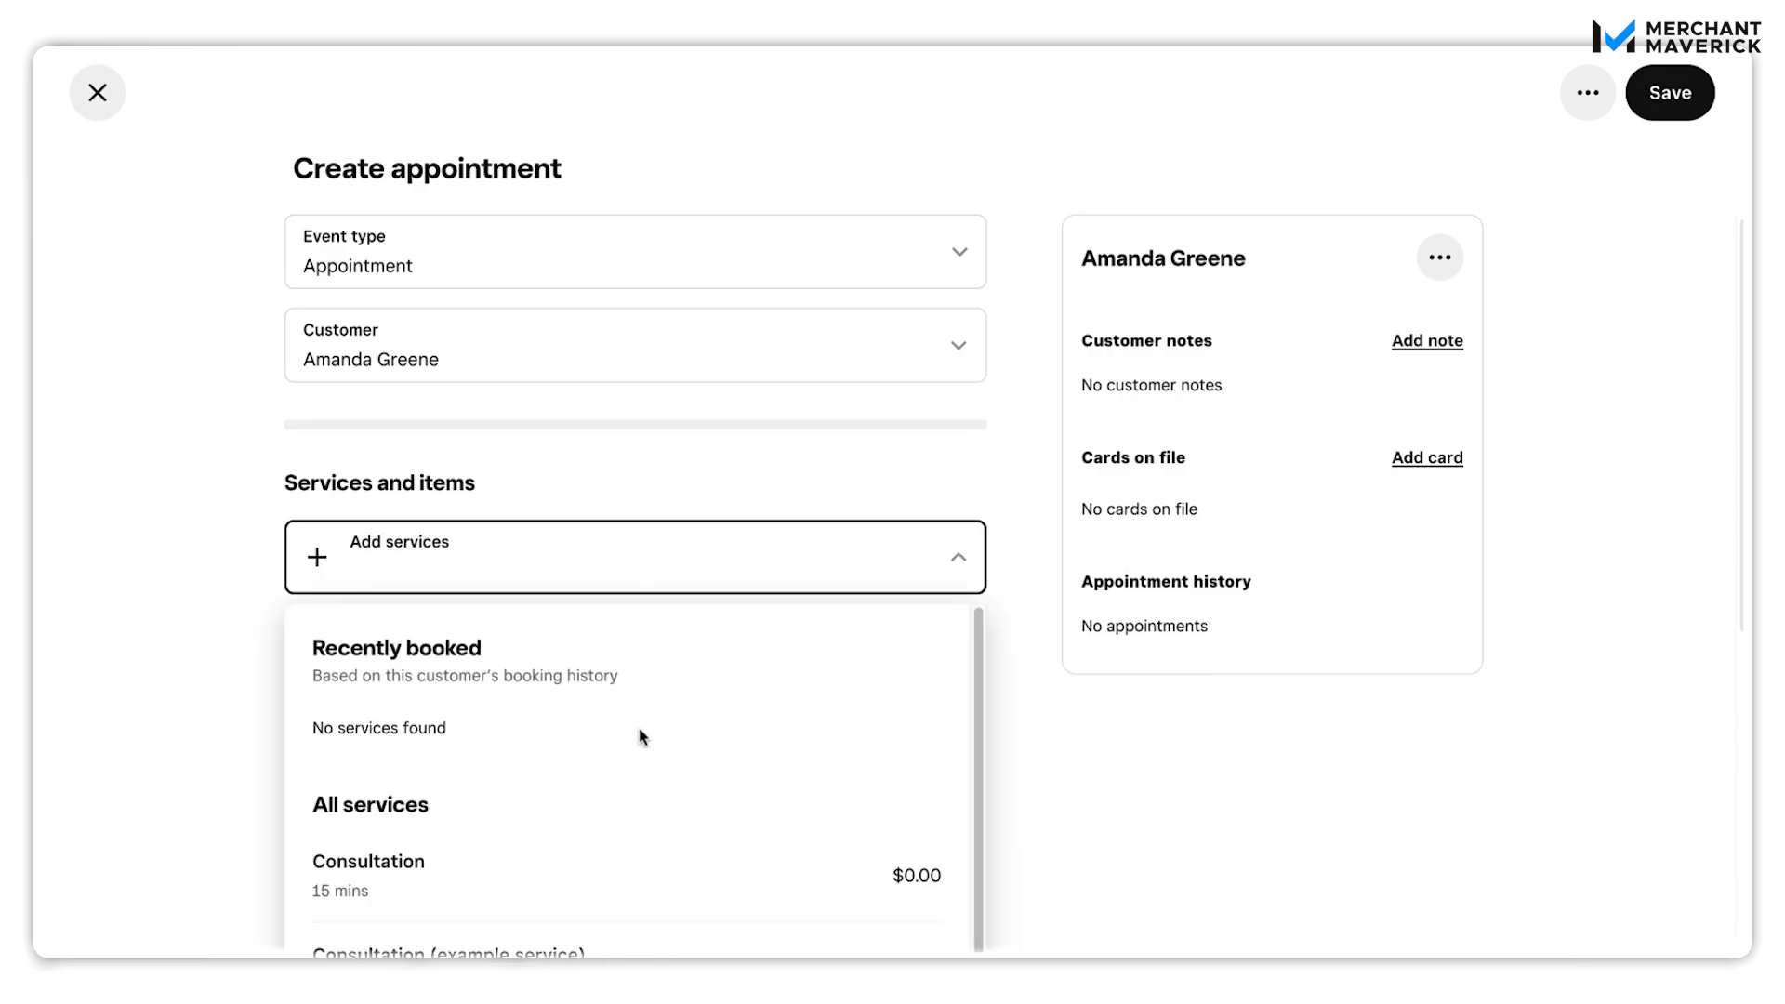
{"action": "scroll", "coordinate": [642, 730], "scroll_direction": "down", "scroll_amount": 2}
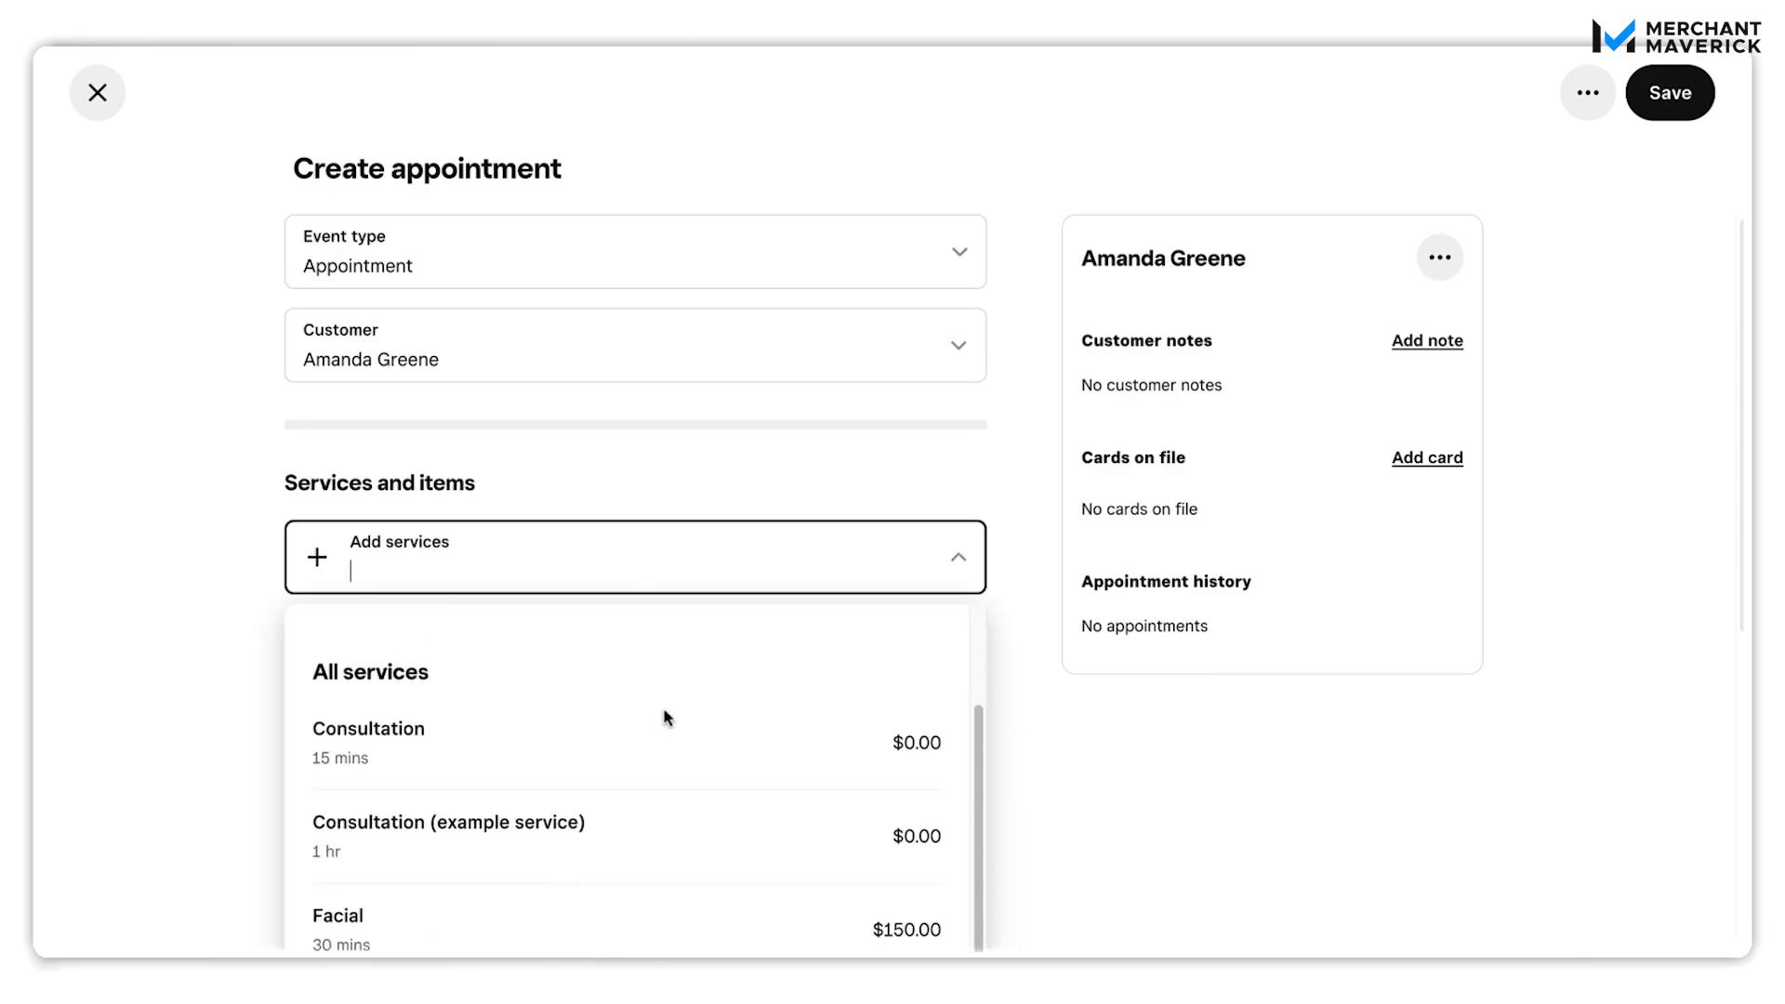
{"action": "left_click", "coordinate": [609, 765]}
Step: Save the appointment with the date 11/20/2025 and time 10:00 AM, finishing without adding customer contact information
{"action": "scroll", "coordinate": [745, 694], "scroll_direction": "down", "scroll_amount": 3}
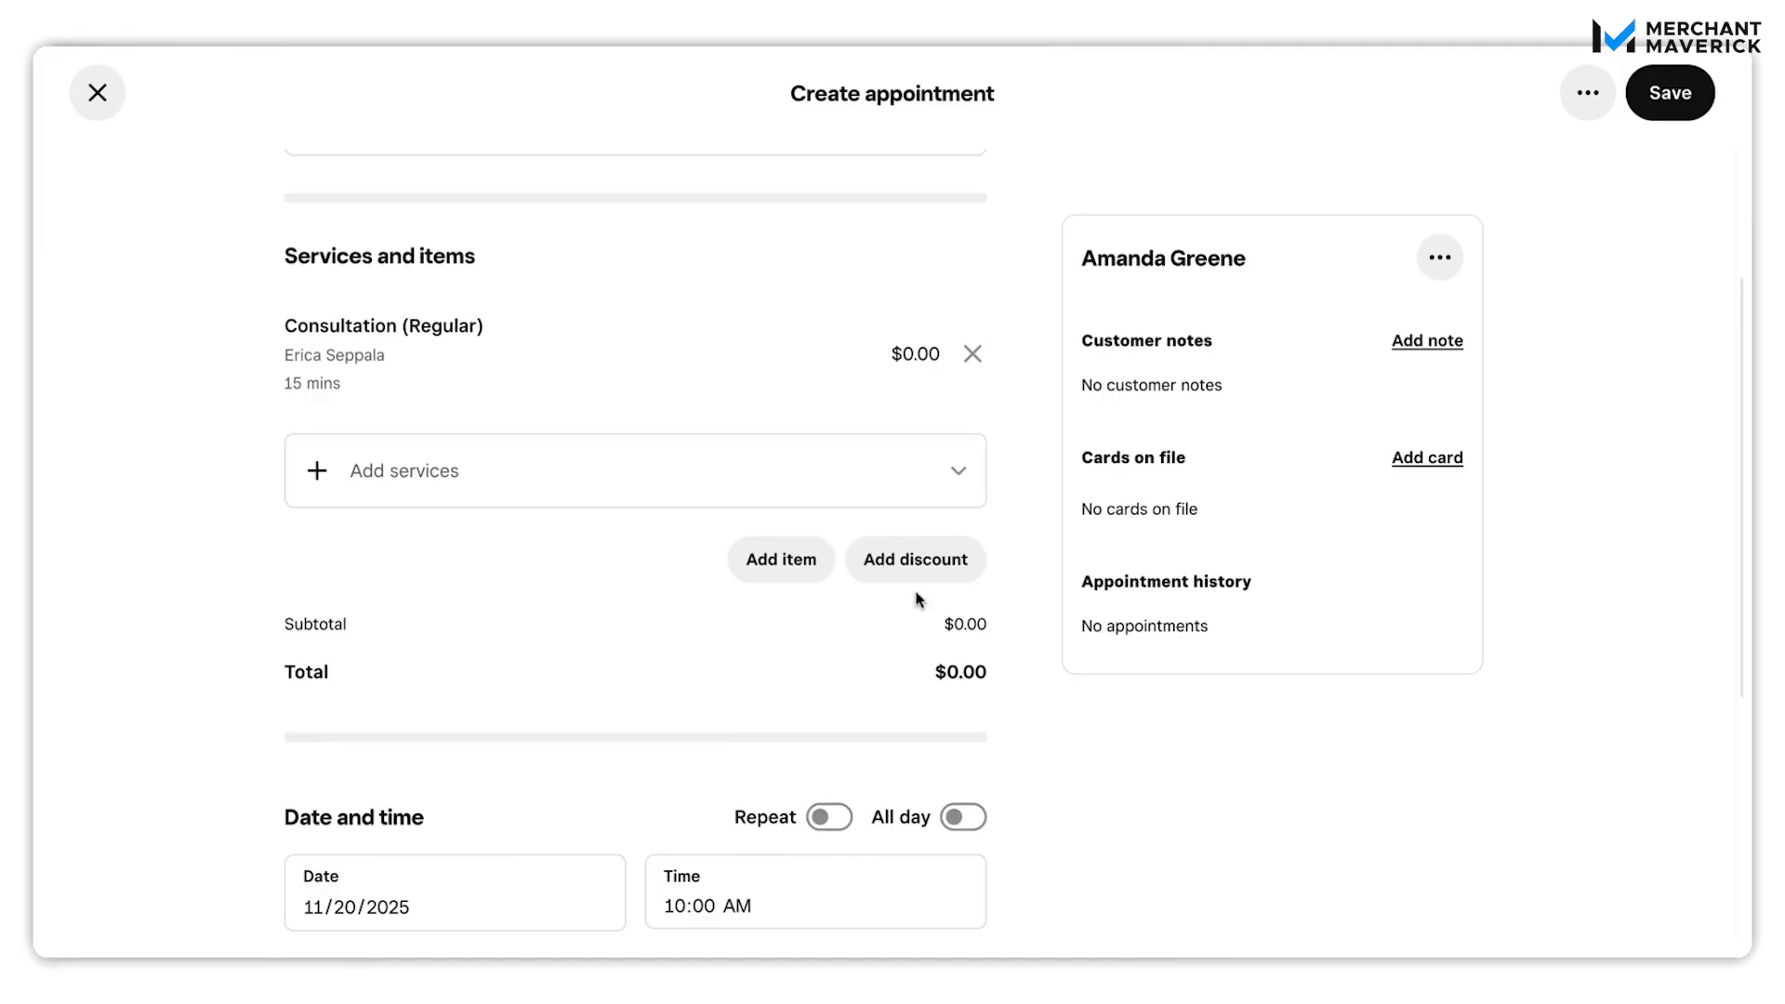
{"action": "scroll", "coordinate": [897, 621], "scroll_direction": "down", "scroll_amount": 1}
{"action": "scroll", "coordinate": [888, 625], "scroll_direction": "down", "scroll_amount": 1}
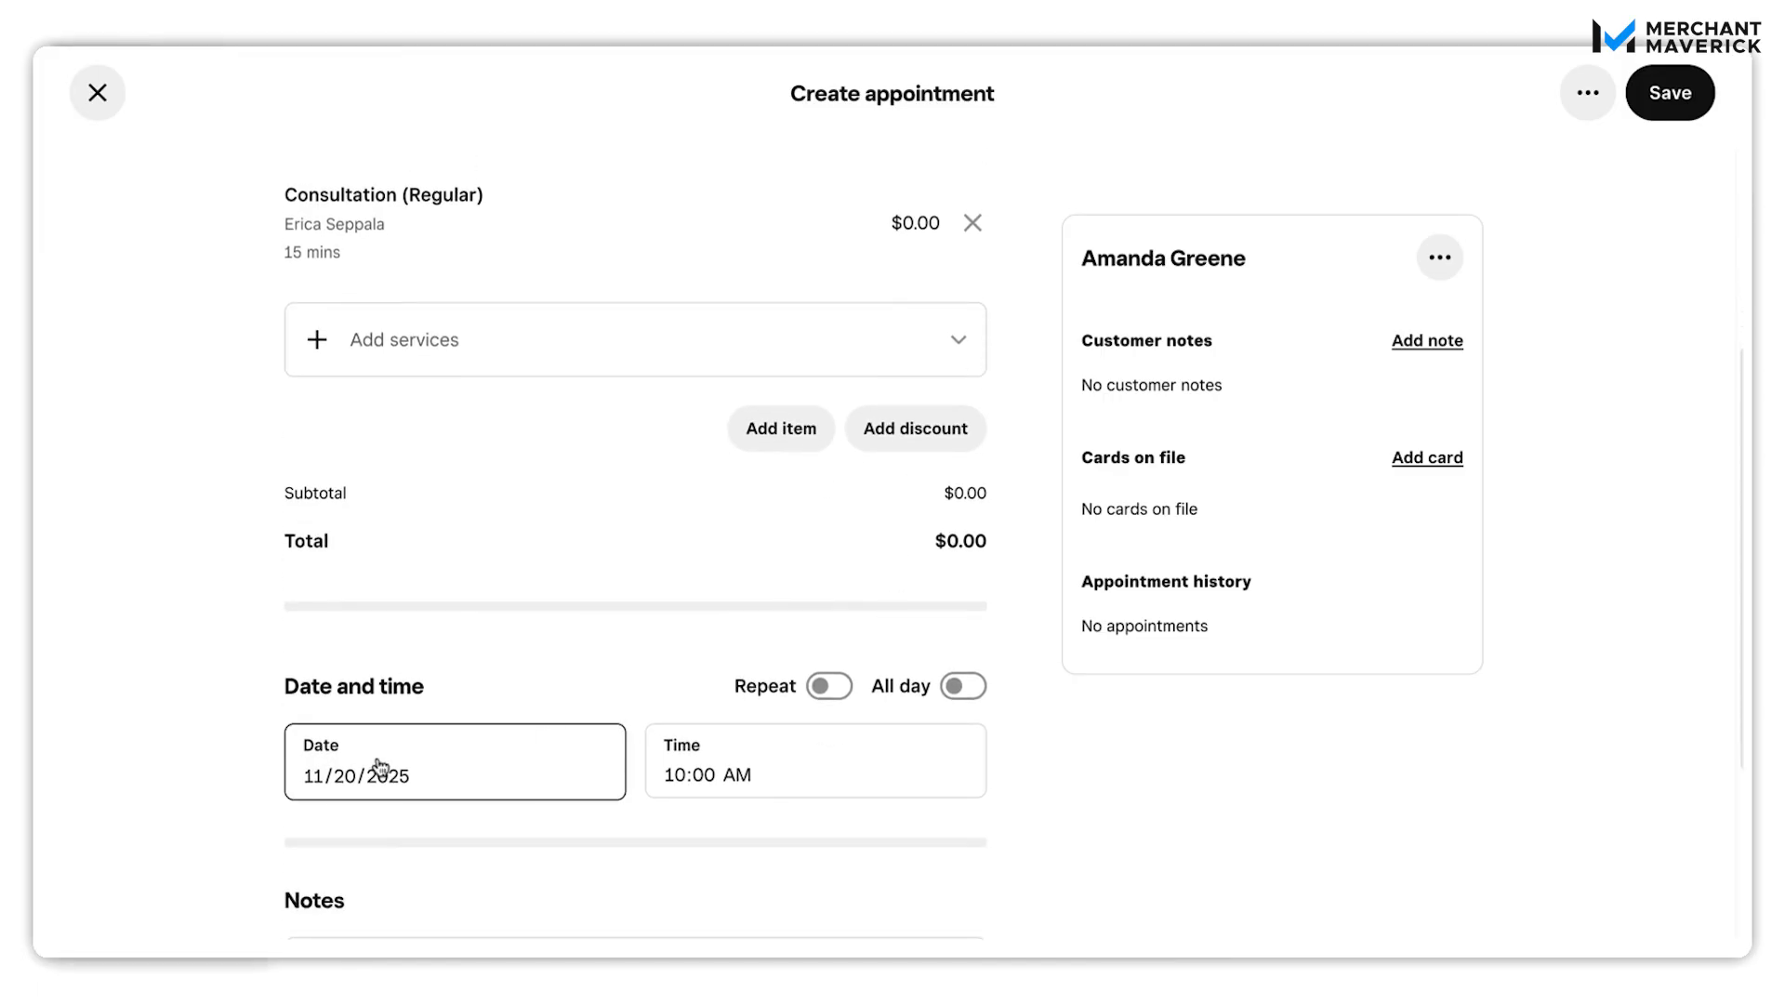
{"action": "scroll", "coordinate": [524, 749], "scroll_direction": "down", "scroll_amount": 2}
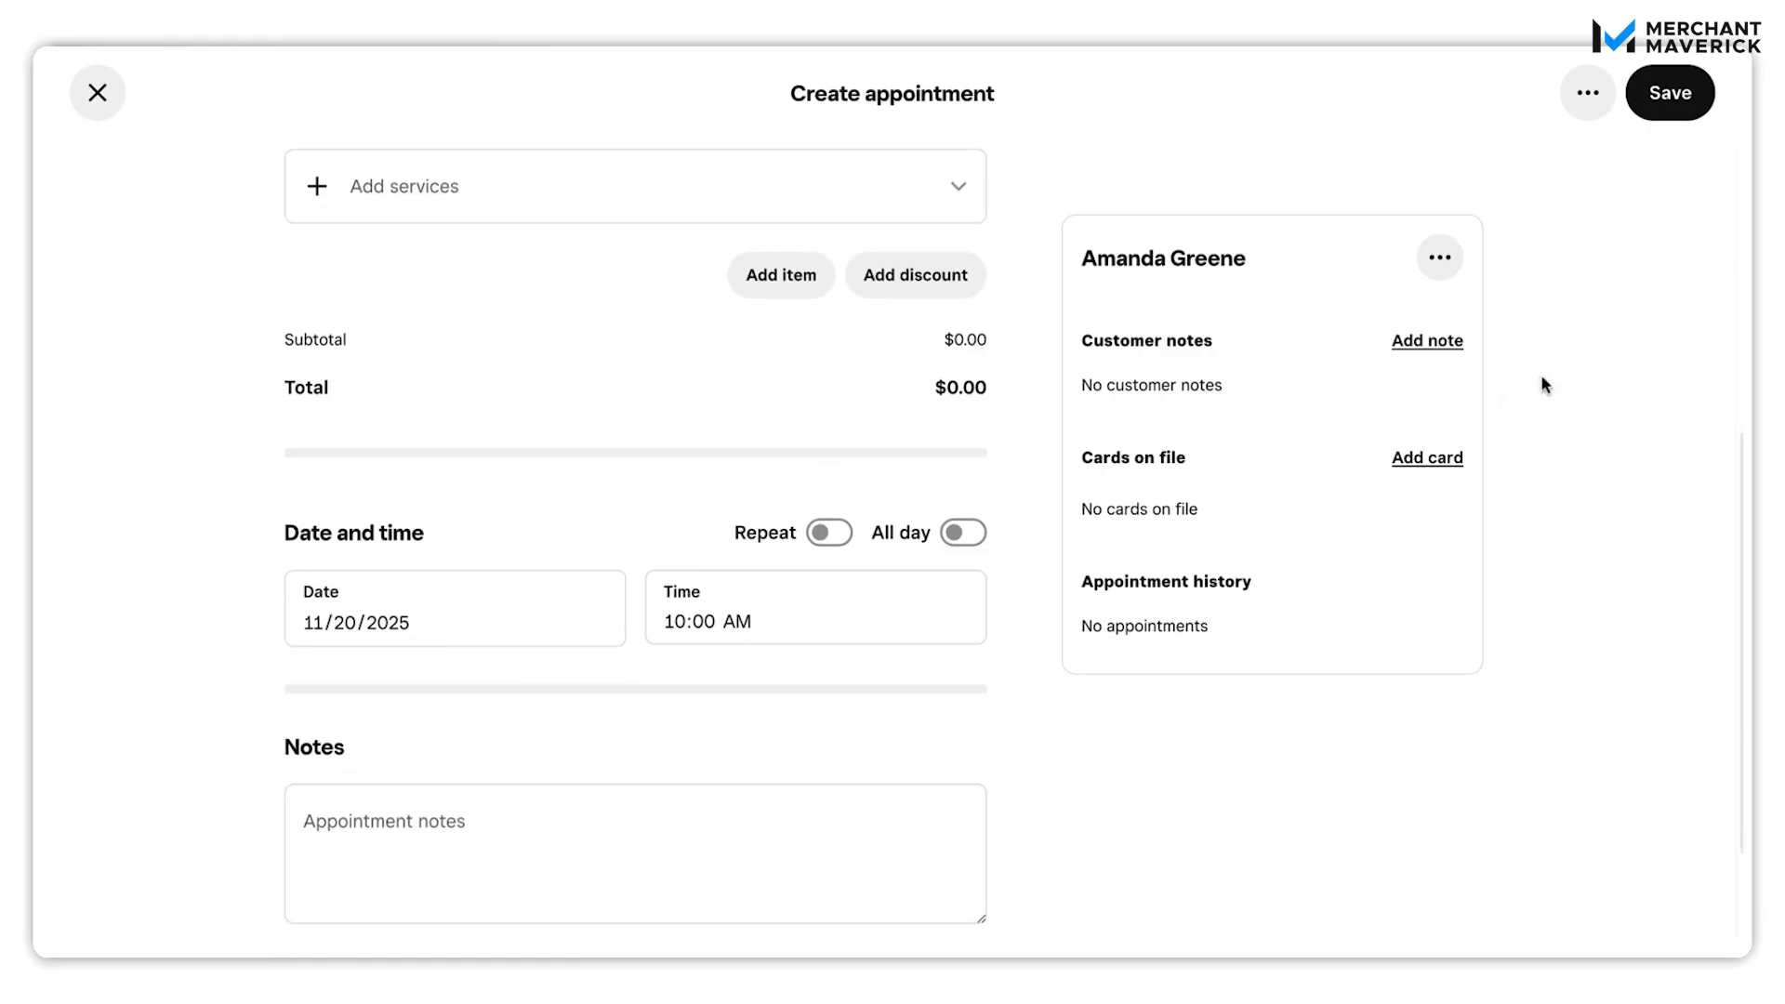
{"action": "left_click", "coordinate": [1687, 100]}
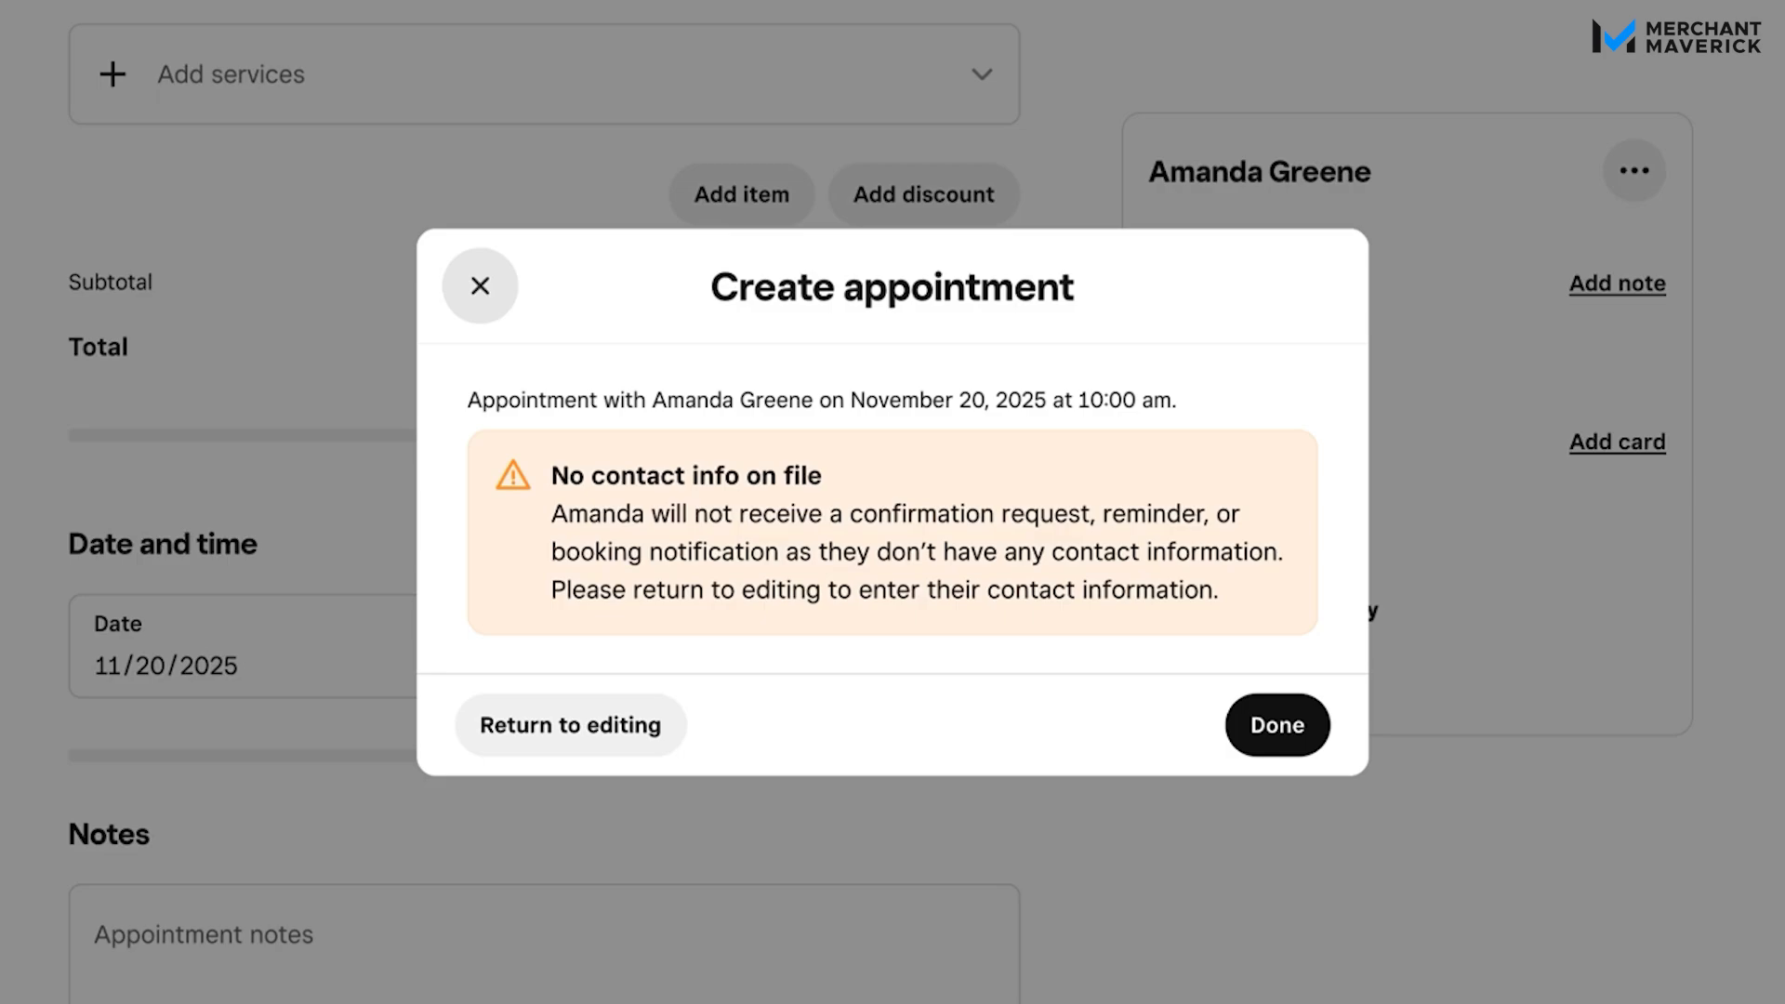
{"action": "left_click", "coordinate": [1279, 727]}
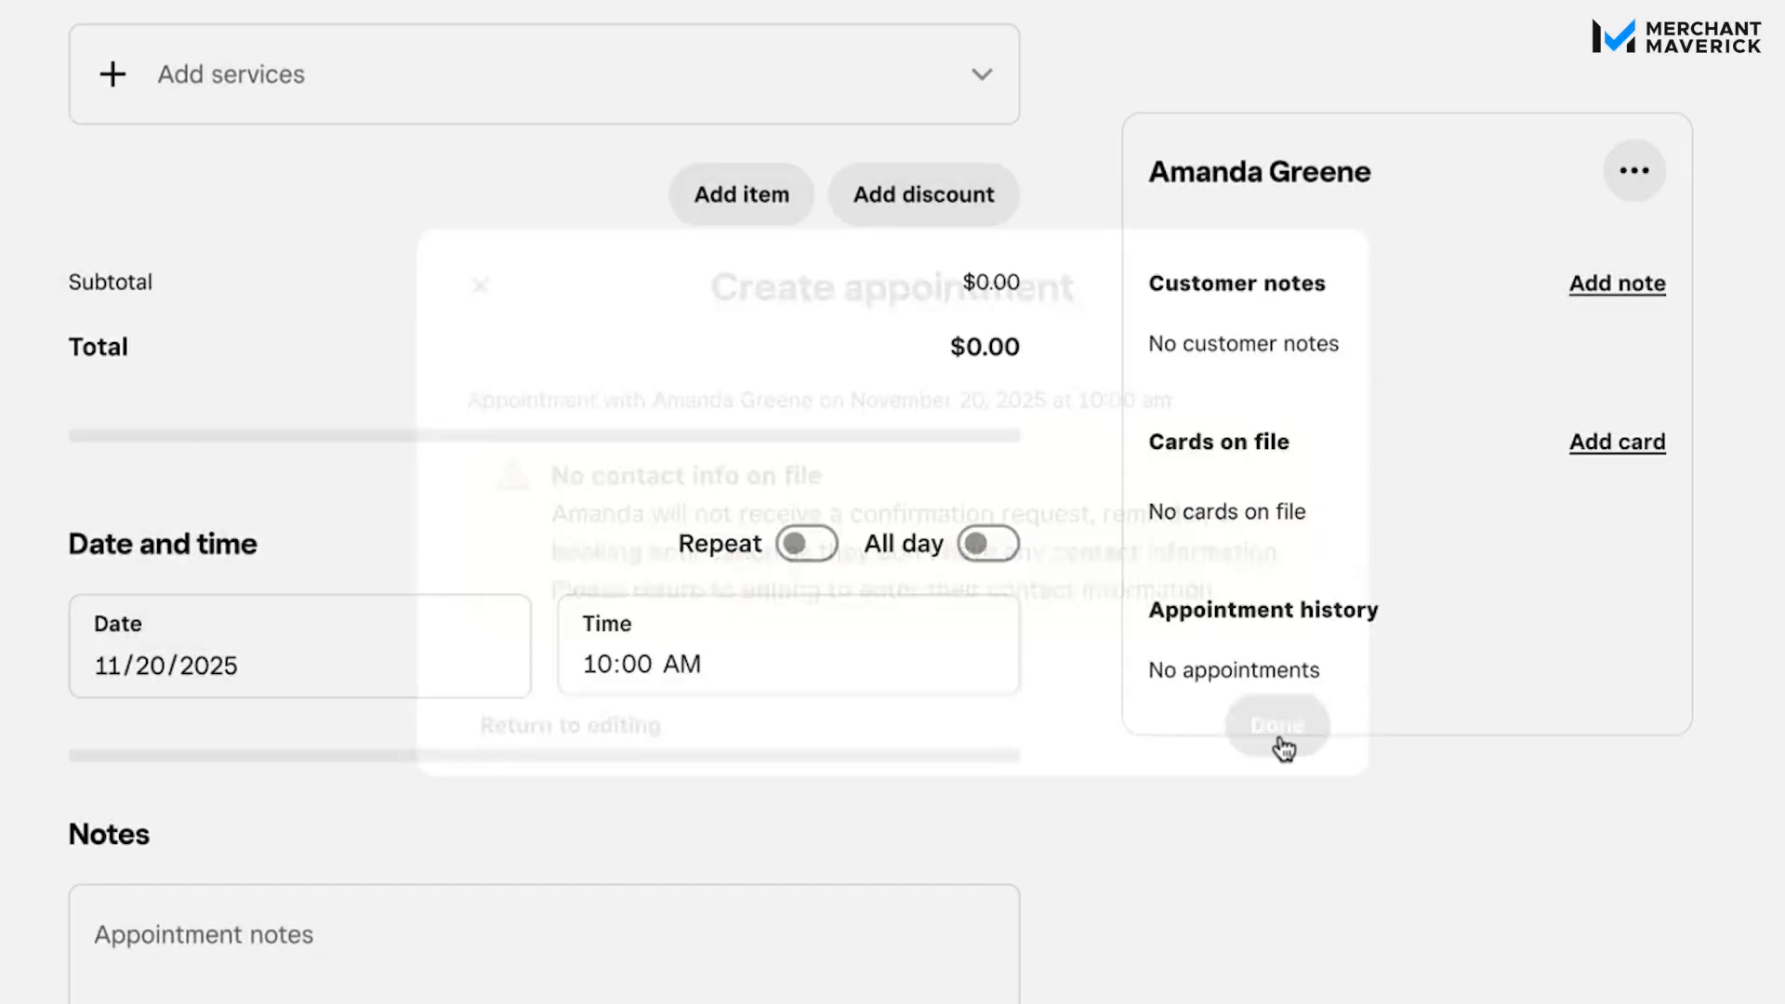
{"action": "scroll", "coordinate": [1376, 596], "scroll_direction": "down", "scroll_amount": 1}
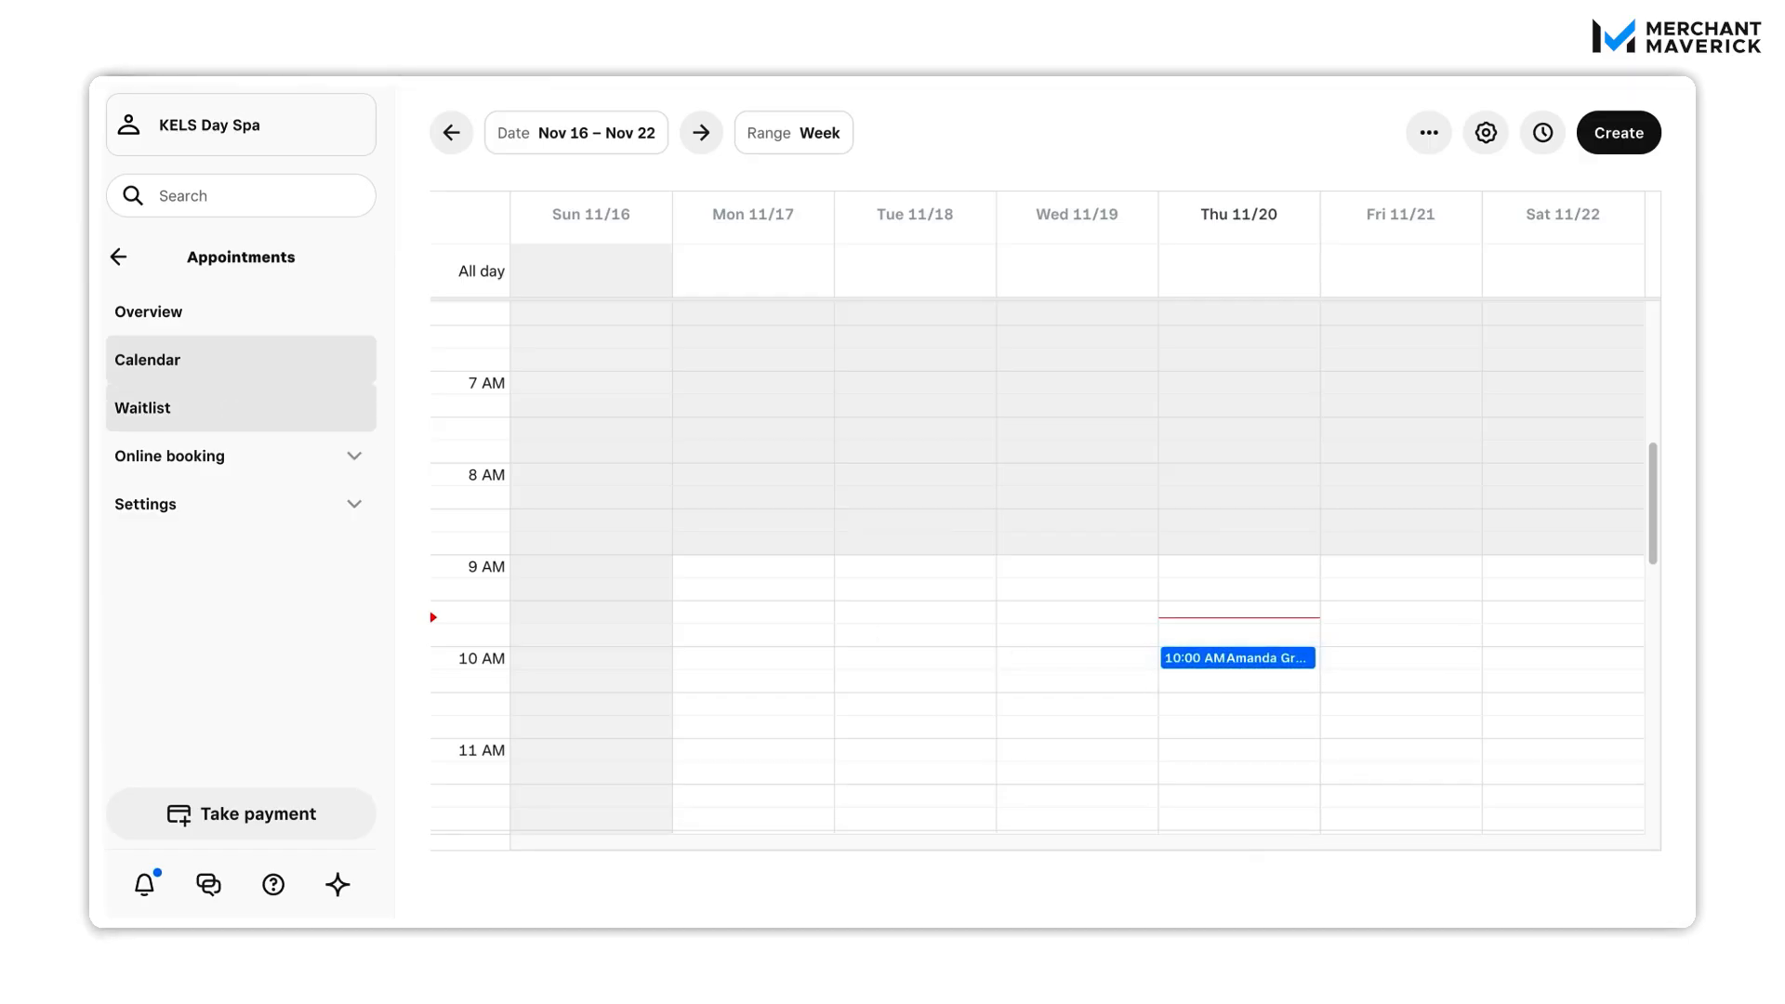
Step: Start a new waitlist request and select the same client as in the booked appointment
{"action": "left_click", "coordinate": [327, 402]}
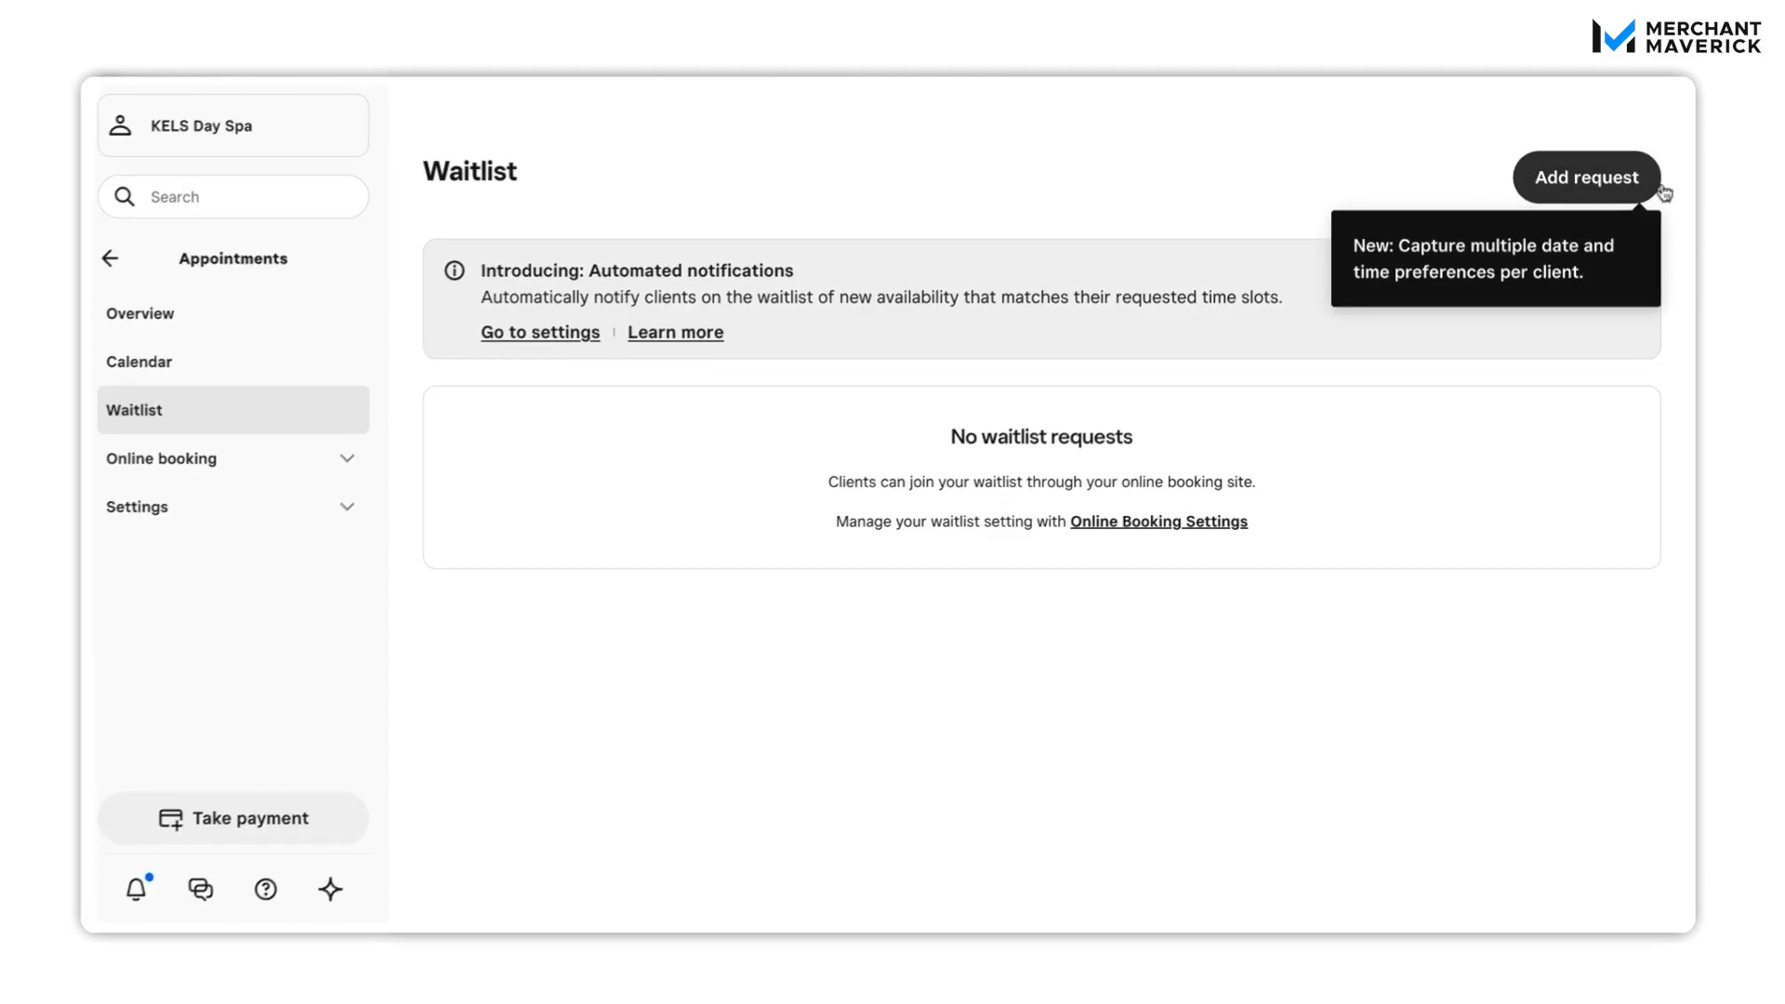
{"action": "left_click", "coordinate": [1585, 186]}
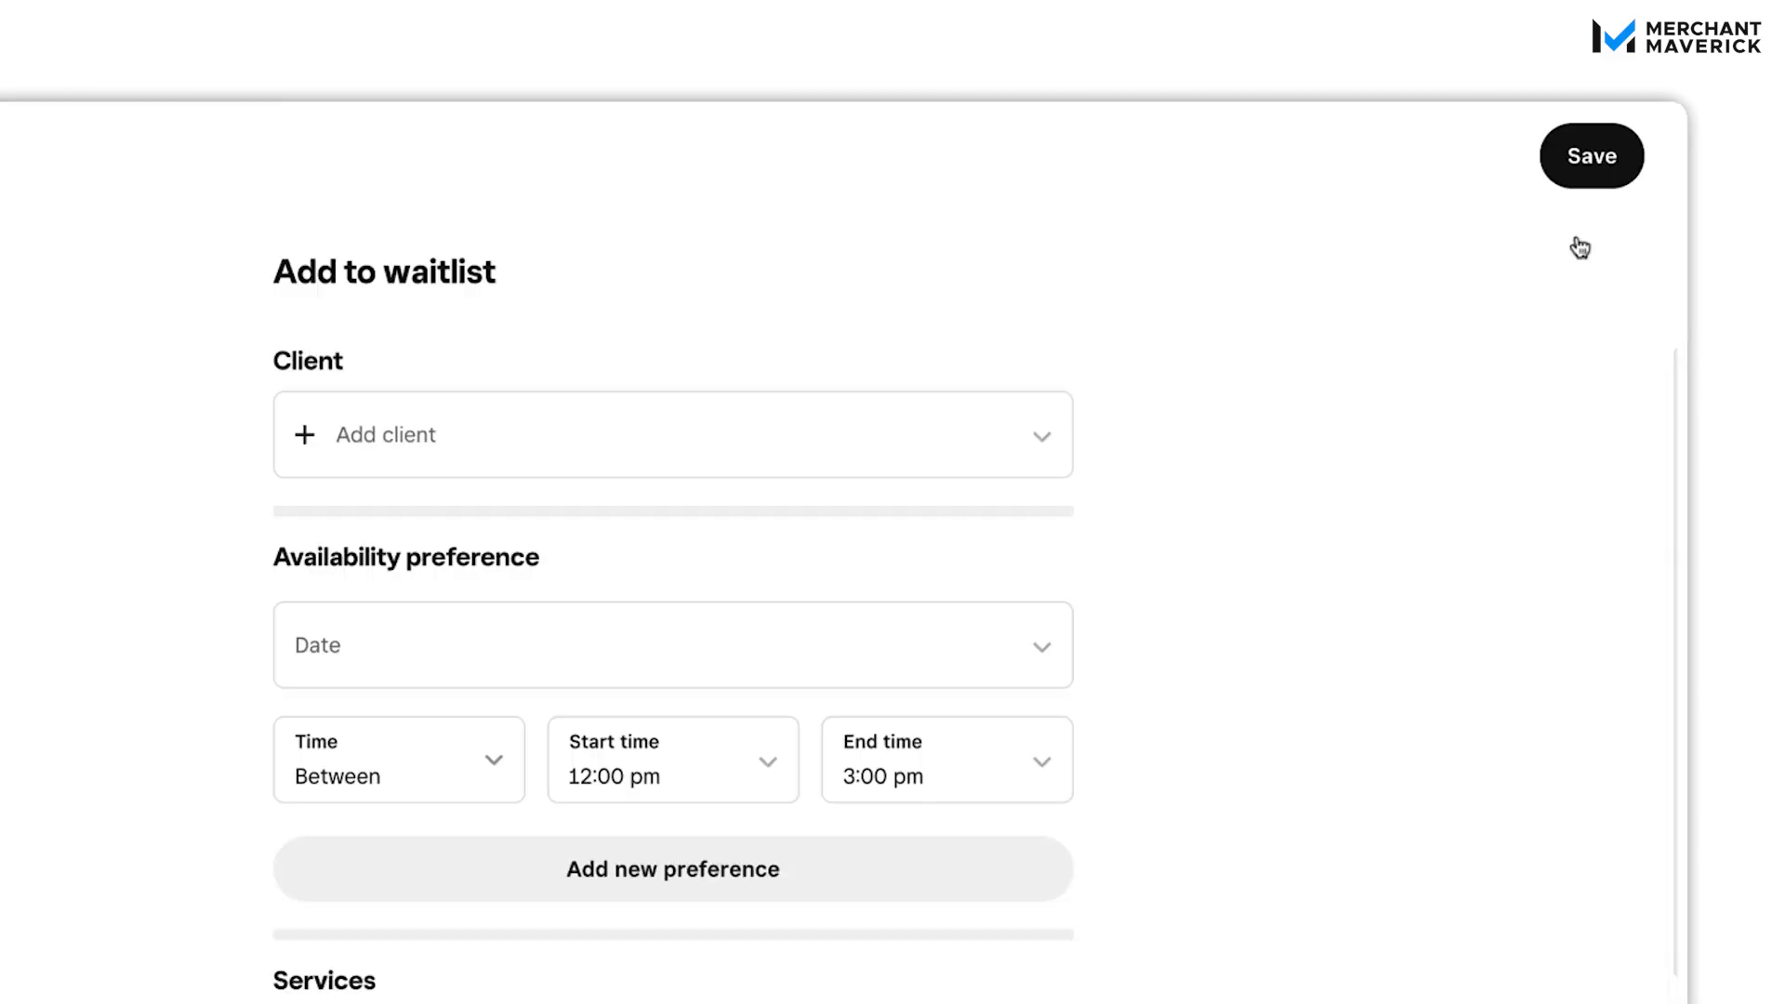
{"action": "left_click", "coordinate": [632, 456]}
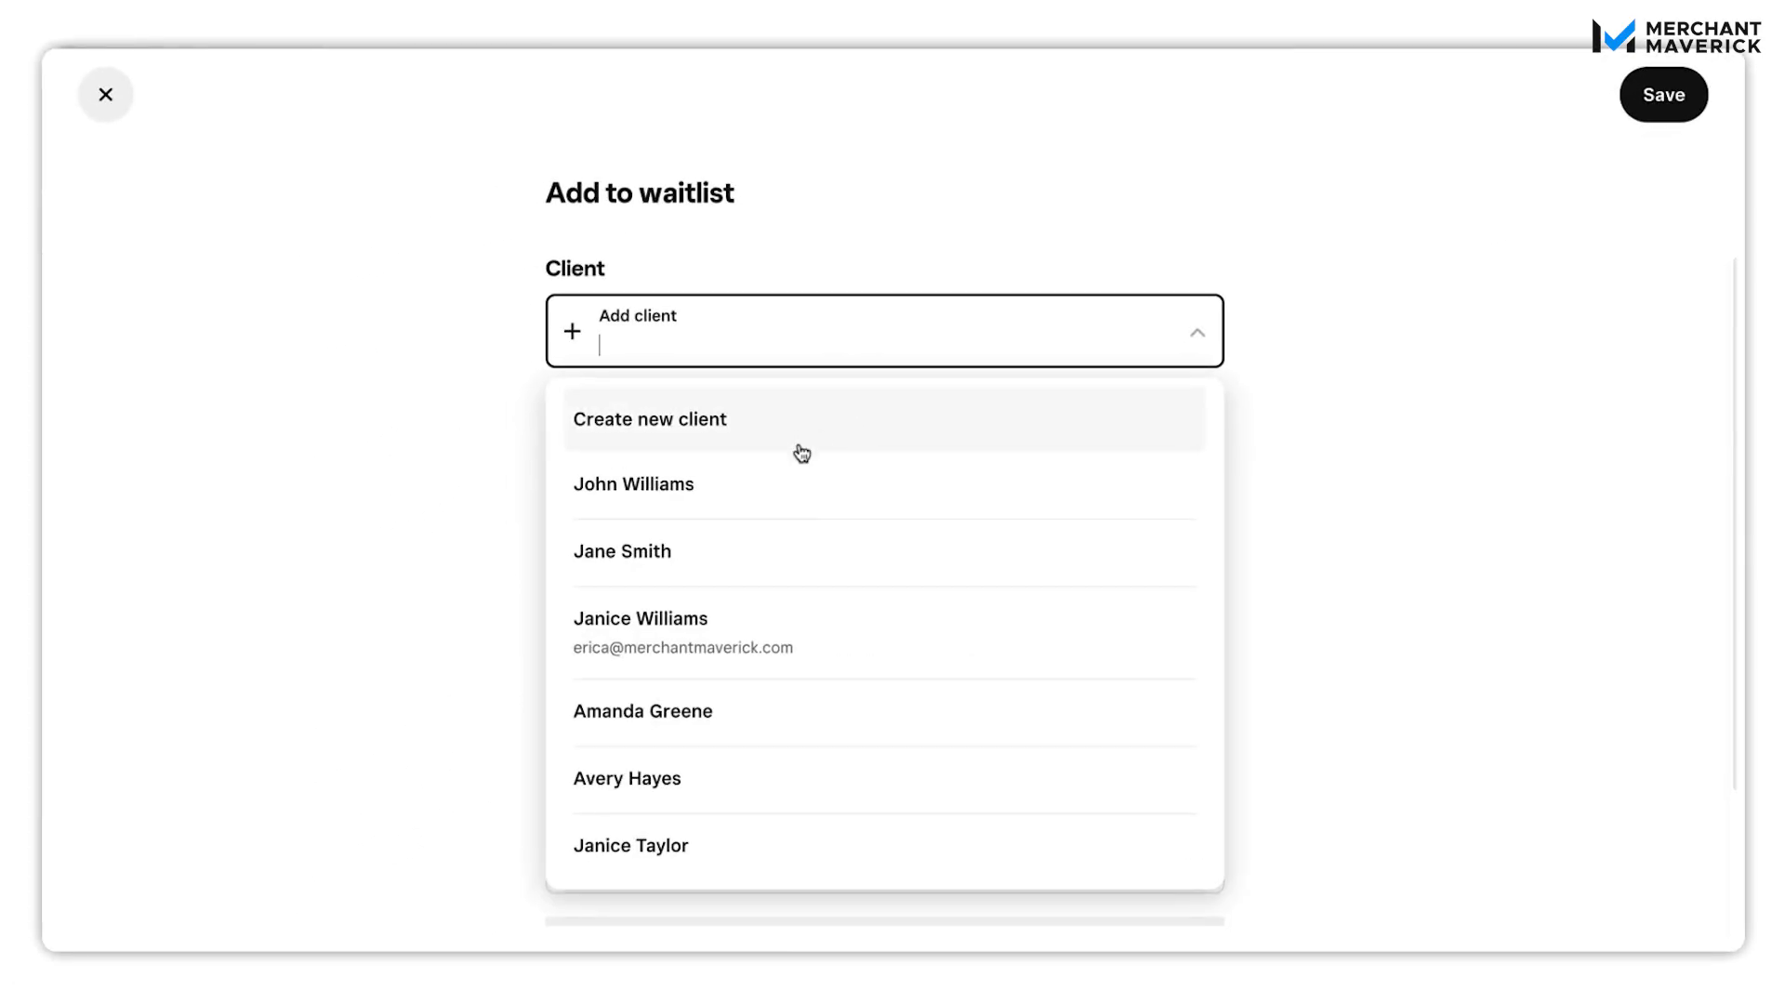
{"action": "left_click", "coordinate": [784, 712]}
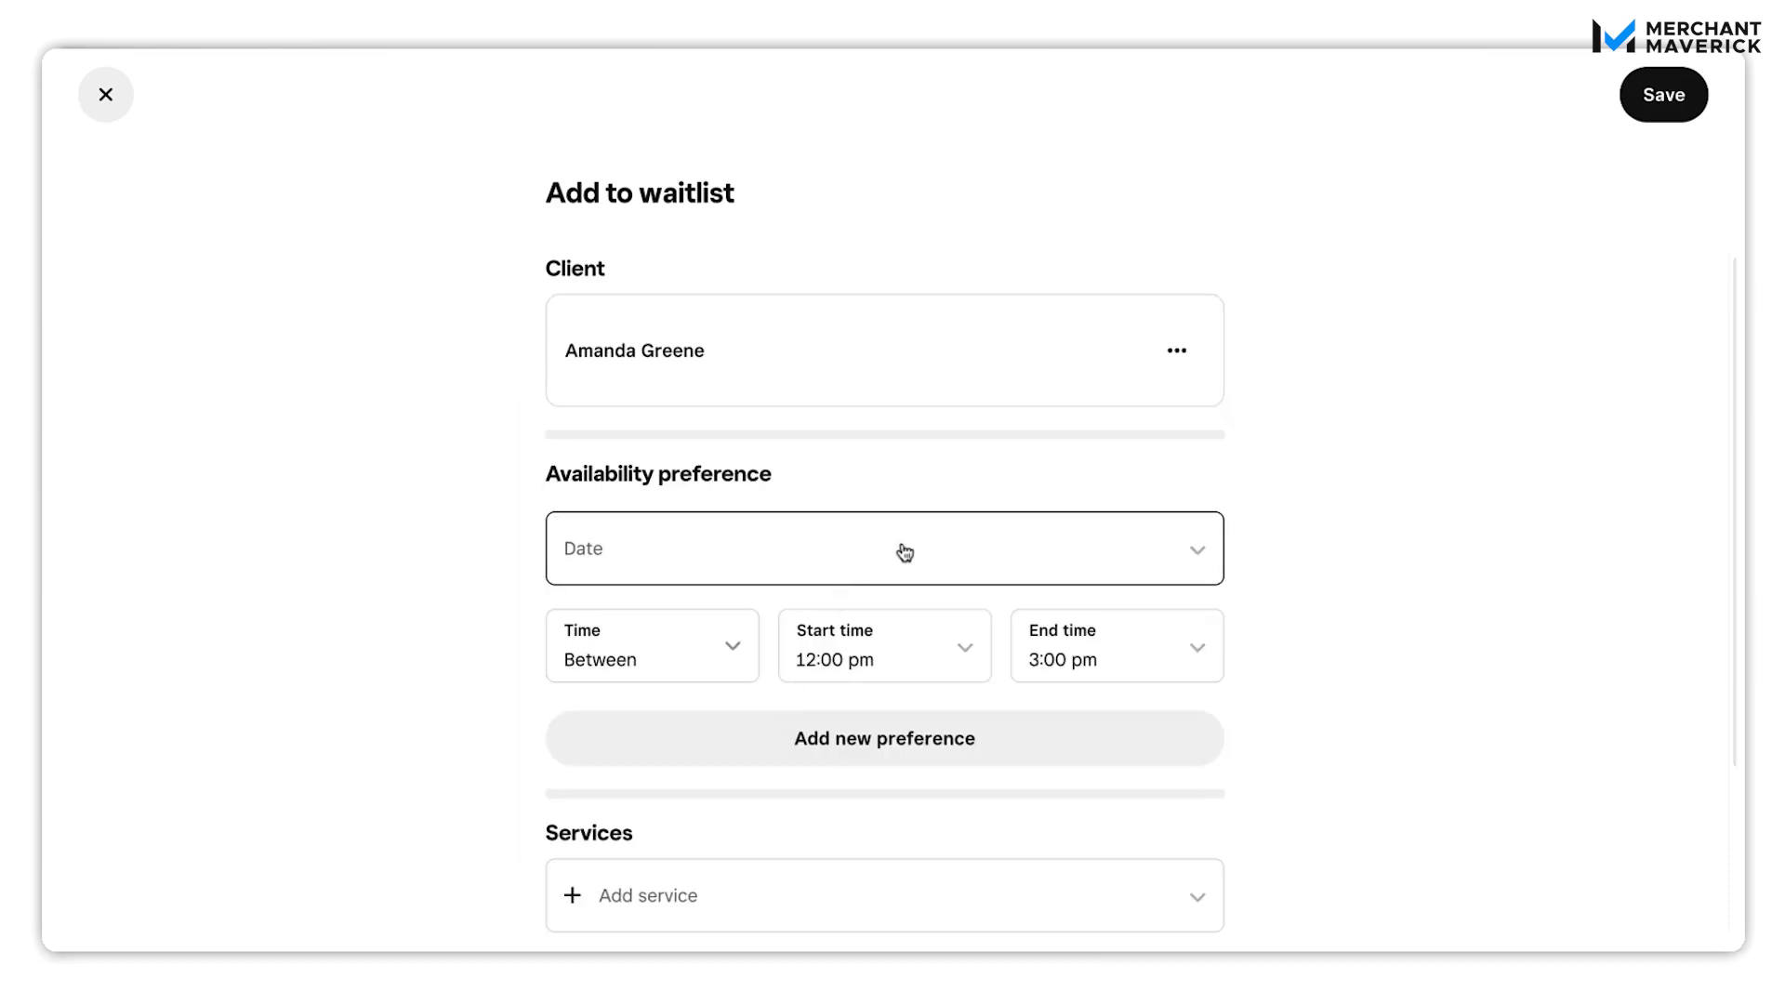
Step: Set the waitlist request's preferred date to Nov 21, 2025
{"action": "scroll", "coordinate": [900, 549], "scroll_direction": "down", "scroll_amount": 1}
{"action": "left_click", "coordinate": [1029, 513]}
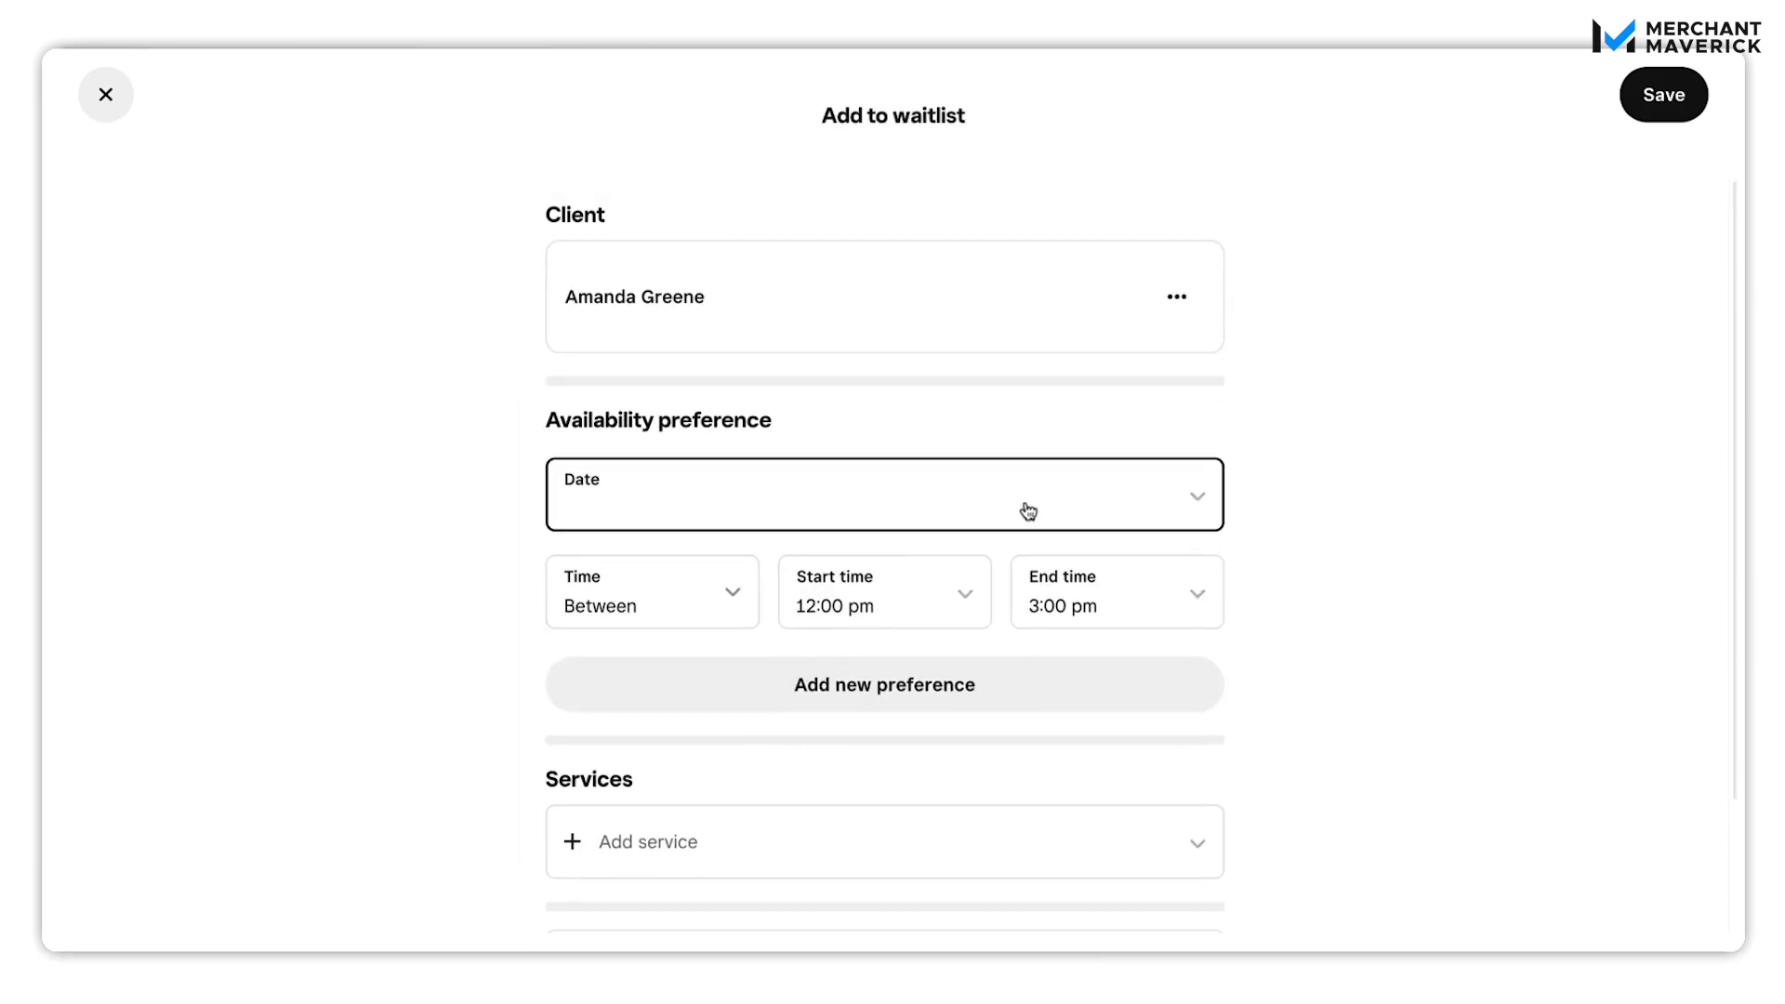
{"action": "left_click", "coordinate": [1200, 513]}
{"action": "scroll", "coordinate": [781, 790], "scroll_direction": "down", "scroll_amount": 1}
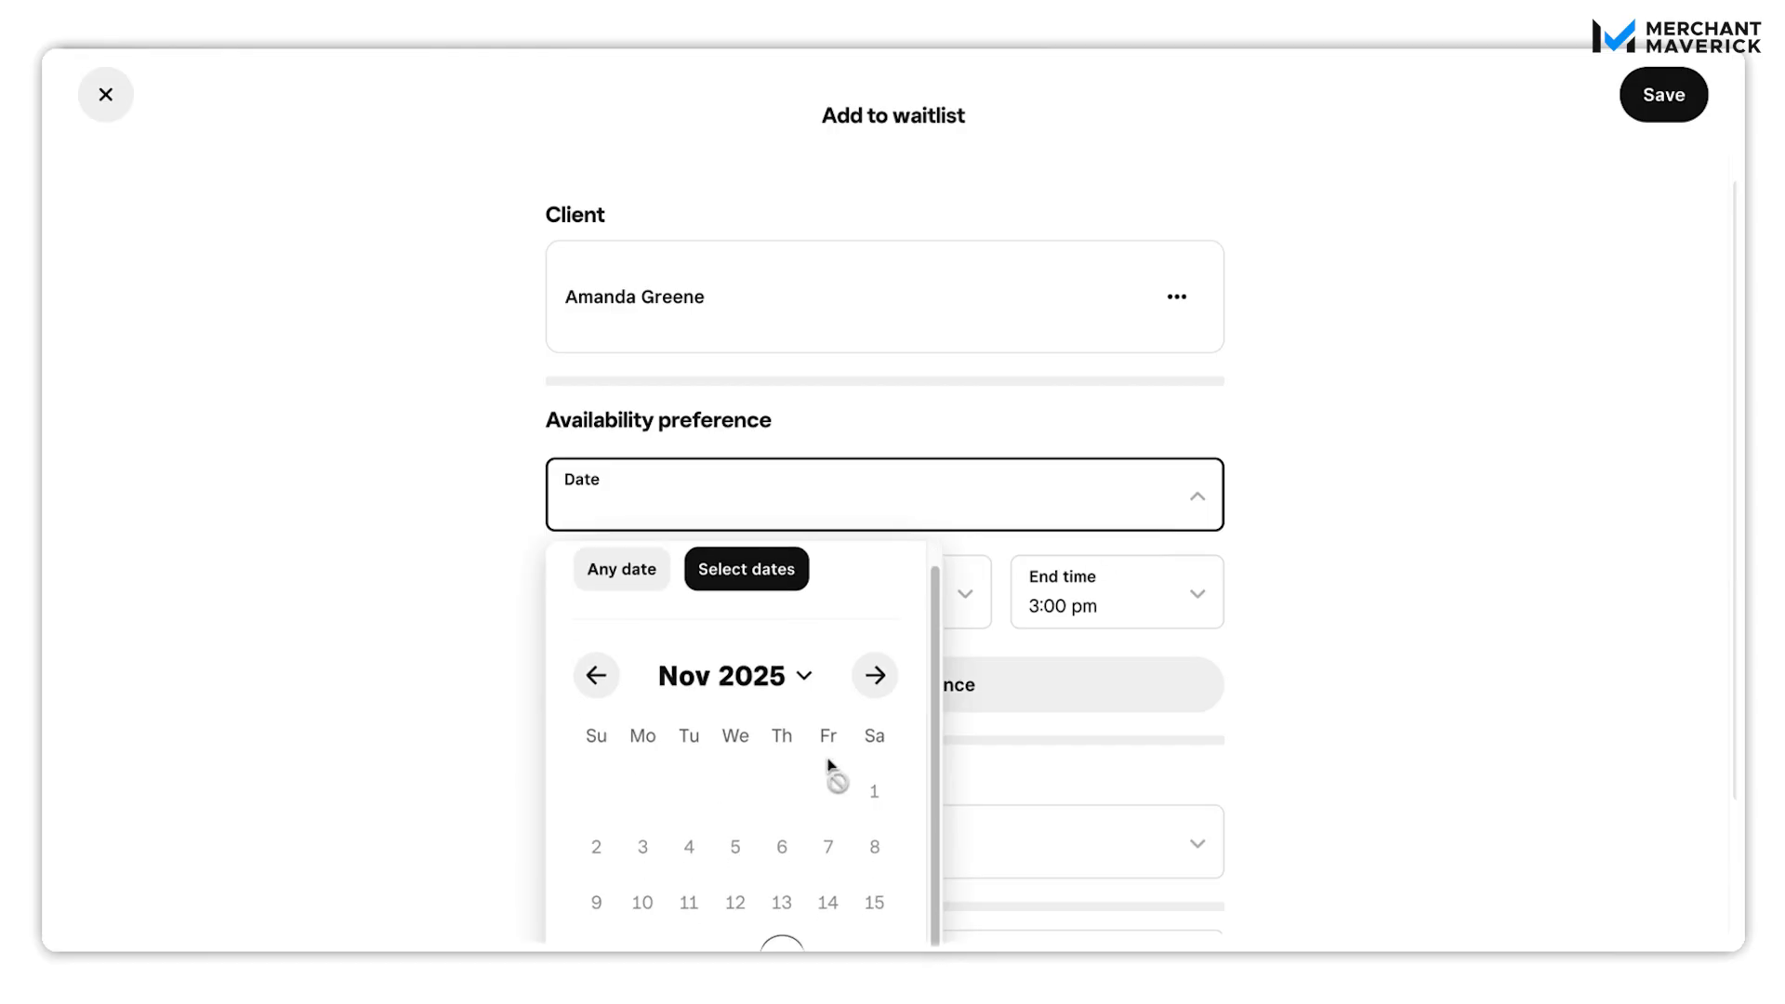
{"action": "scroll", "coordinate": [769, 821], "scroll_direction": "down", "scroll_amount": 2}
{"action": "left_click", "coordinate": [819, 803]}
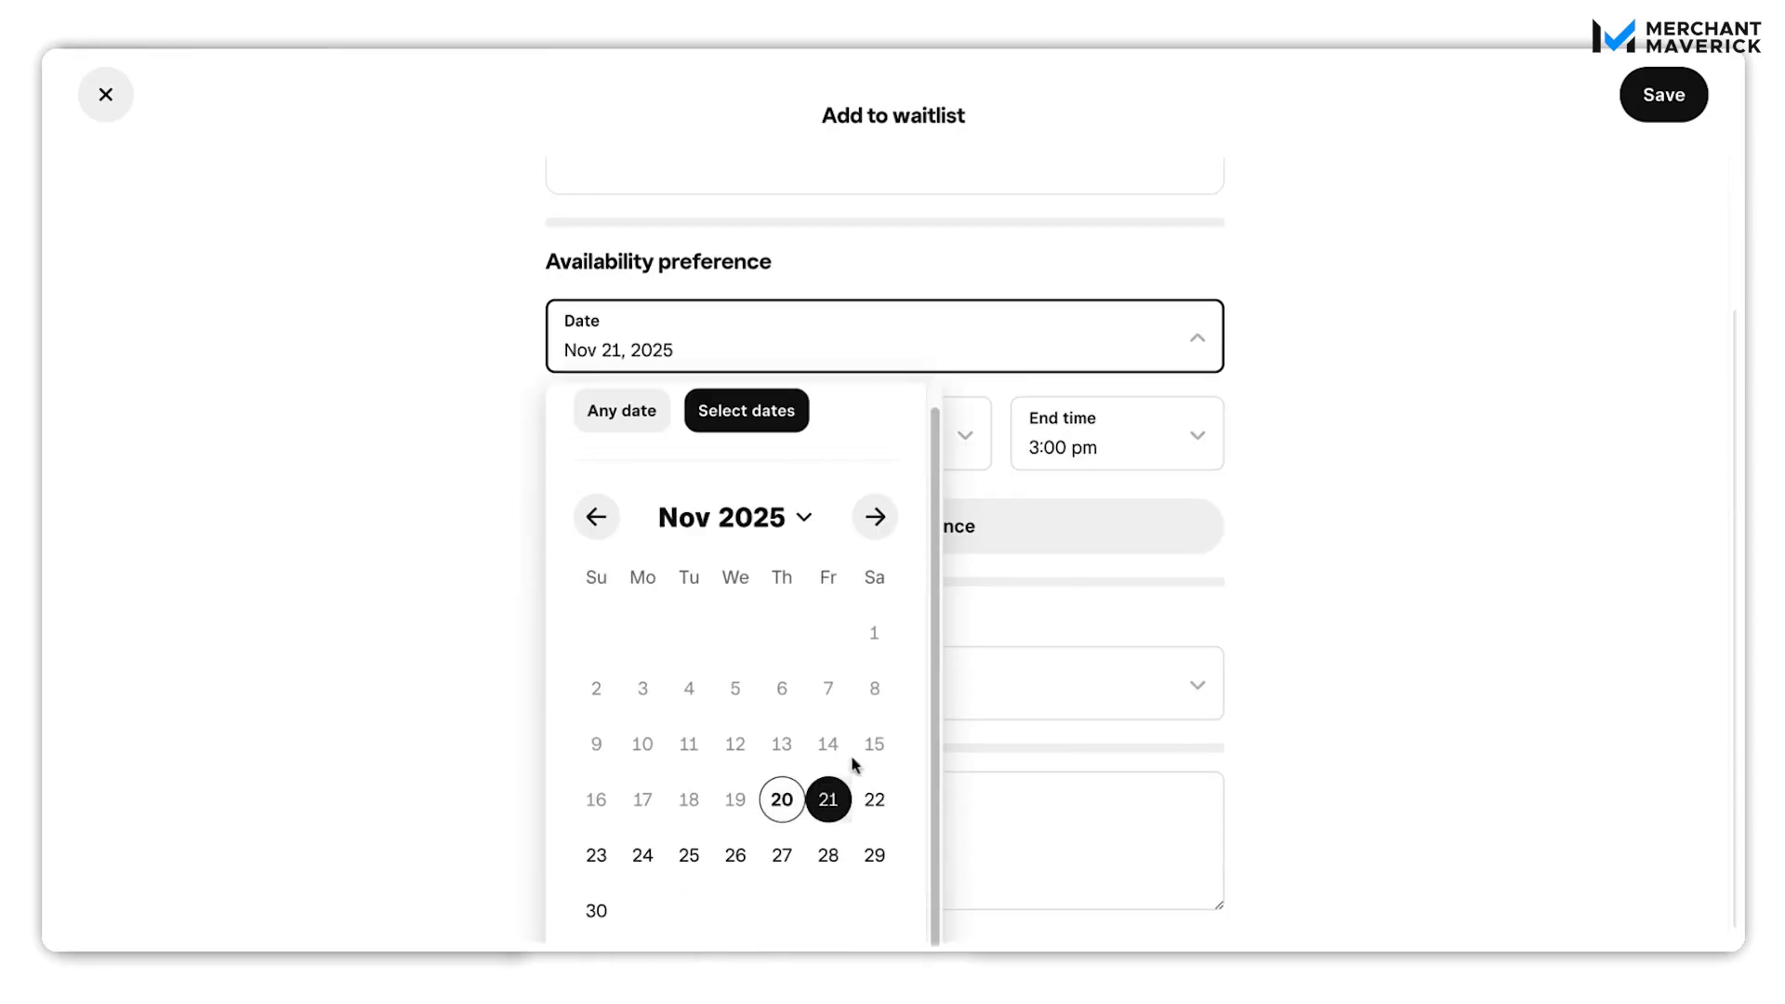
{"action": "left_click", "coordinate": [1359, 421]}
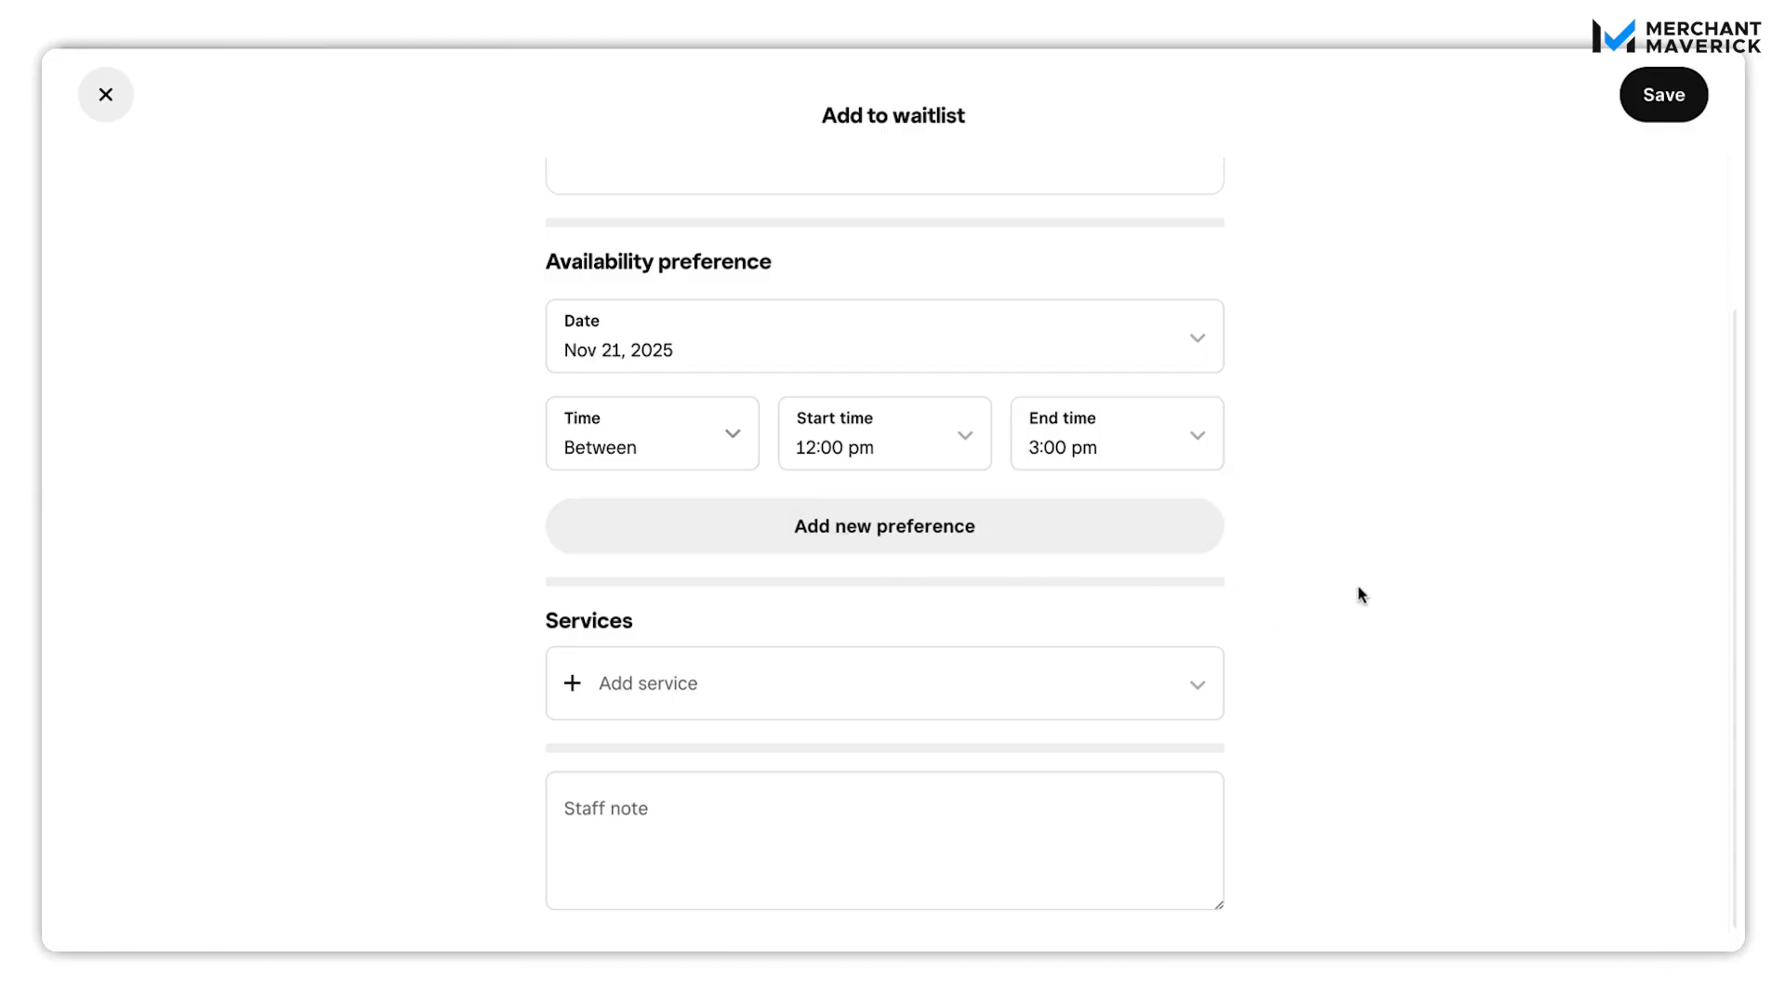
Step: Add the Facial service with any available staff to the waitlist request and save the request
{"action": "left_click", "coordinate": [1055, 683]}
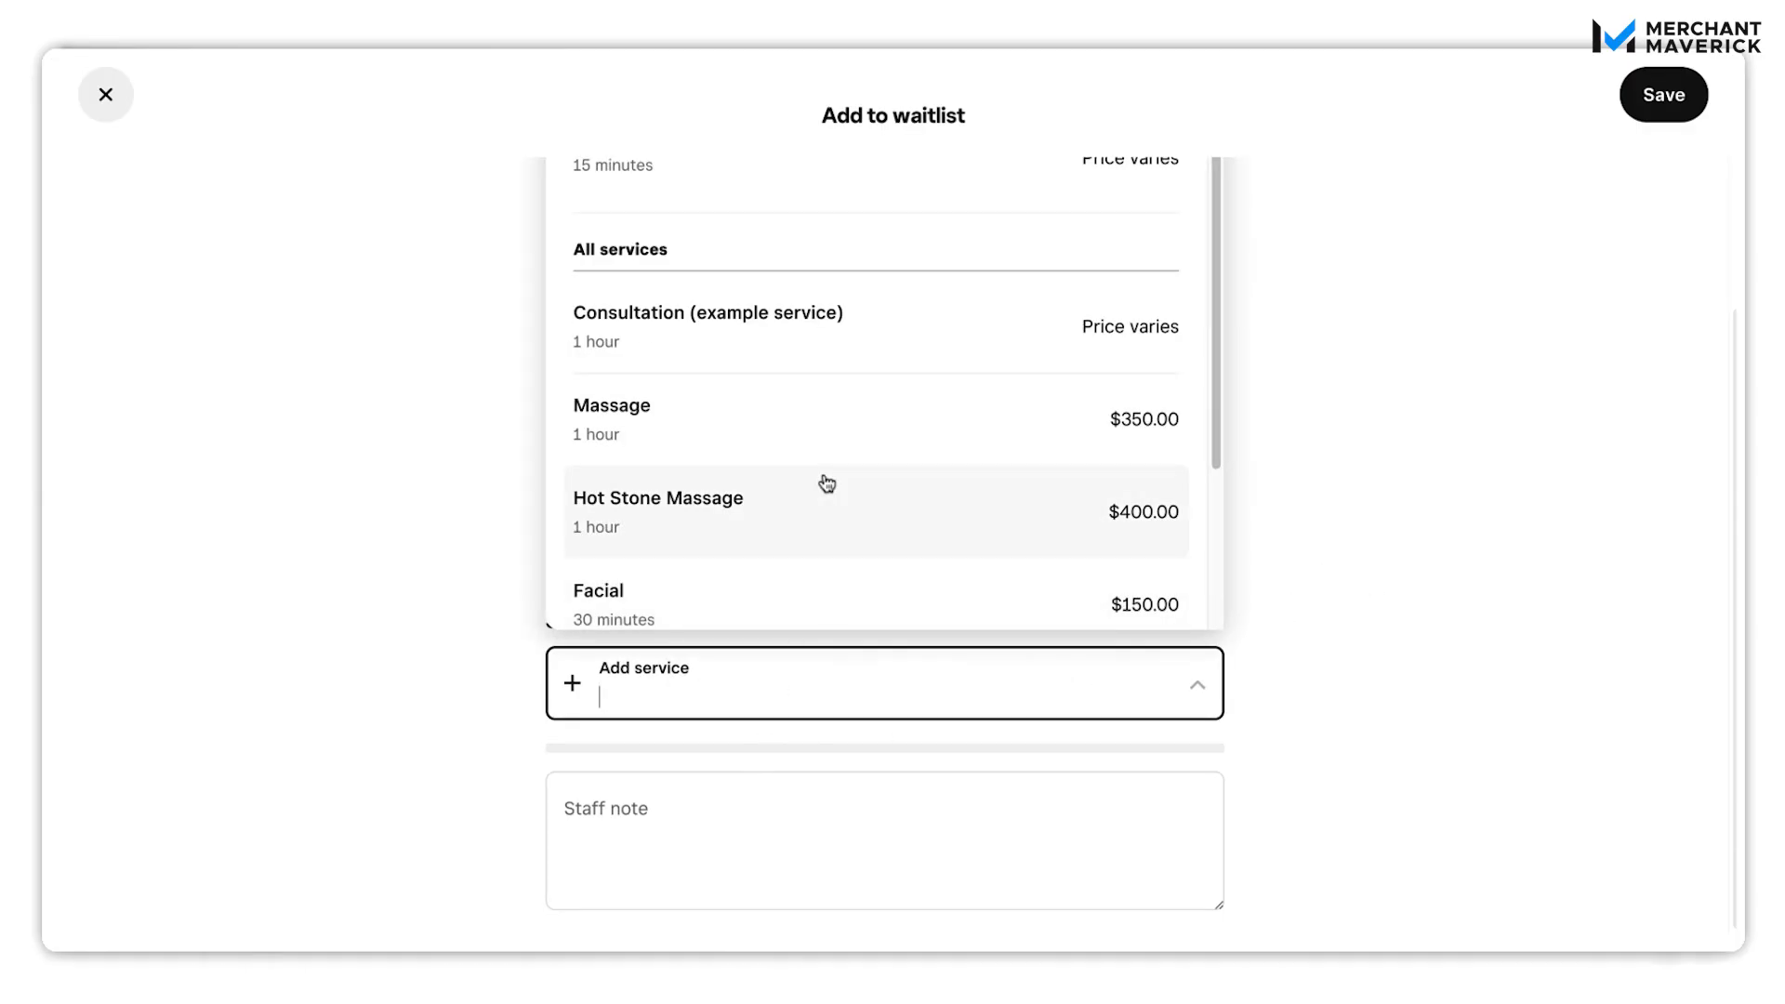
{"action": "scroll", "coordinate": [964, 462], "scroll_direction": "down", "scroll_amount": 2}
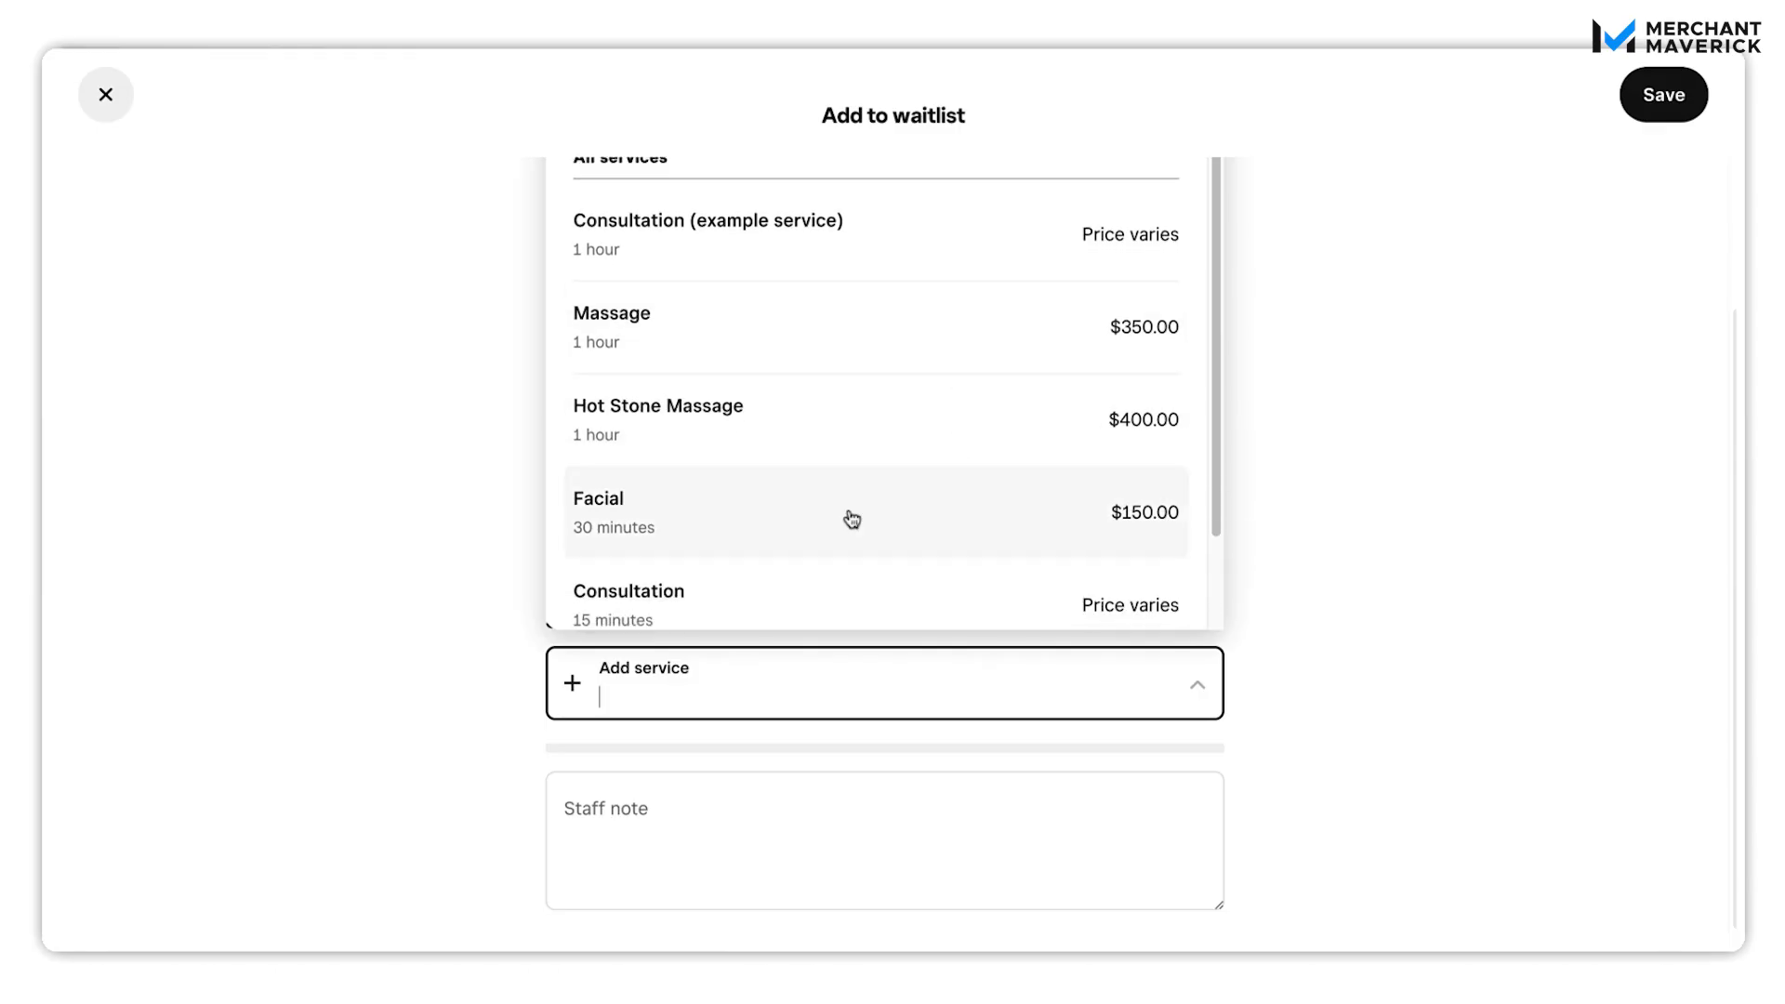
{"action": "left_click", "coordinate": [849, 518]}
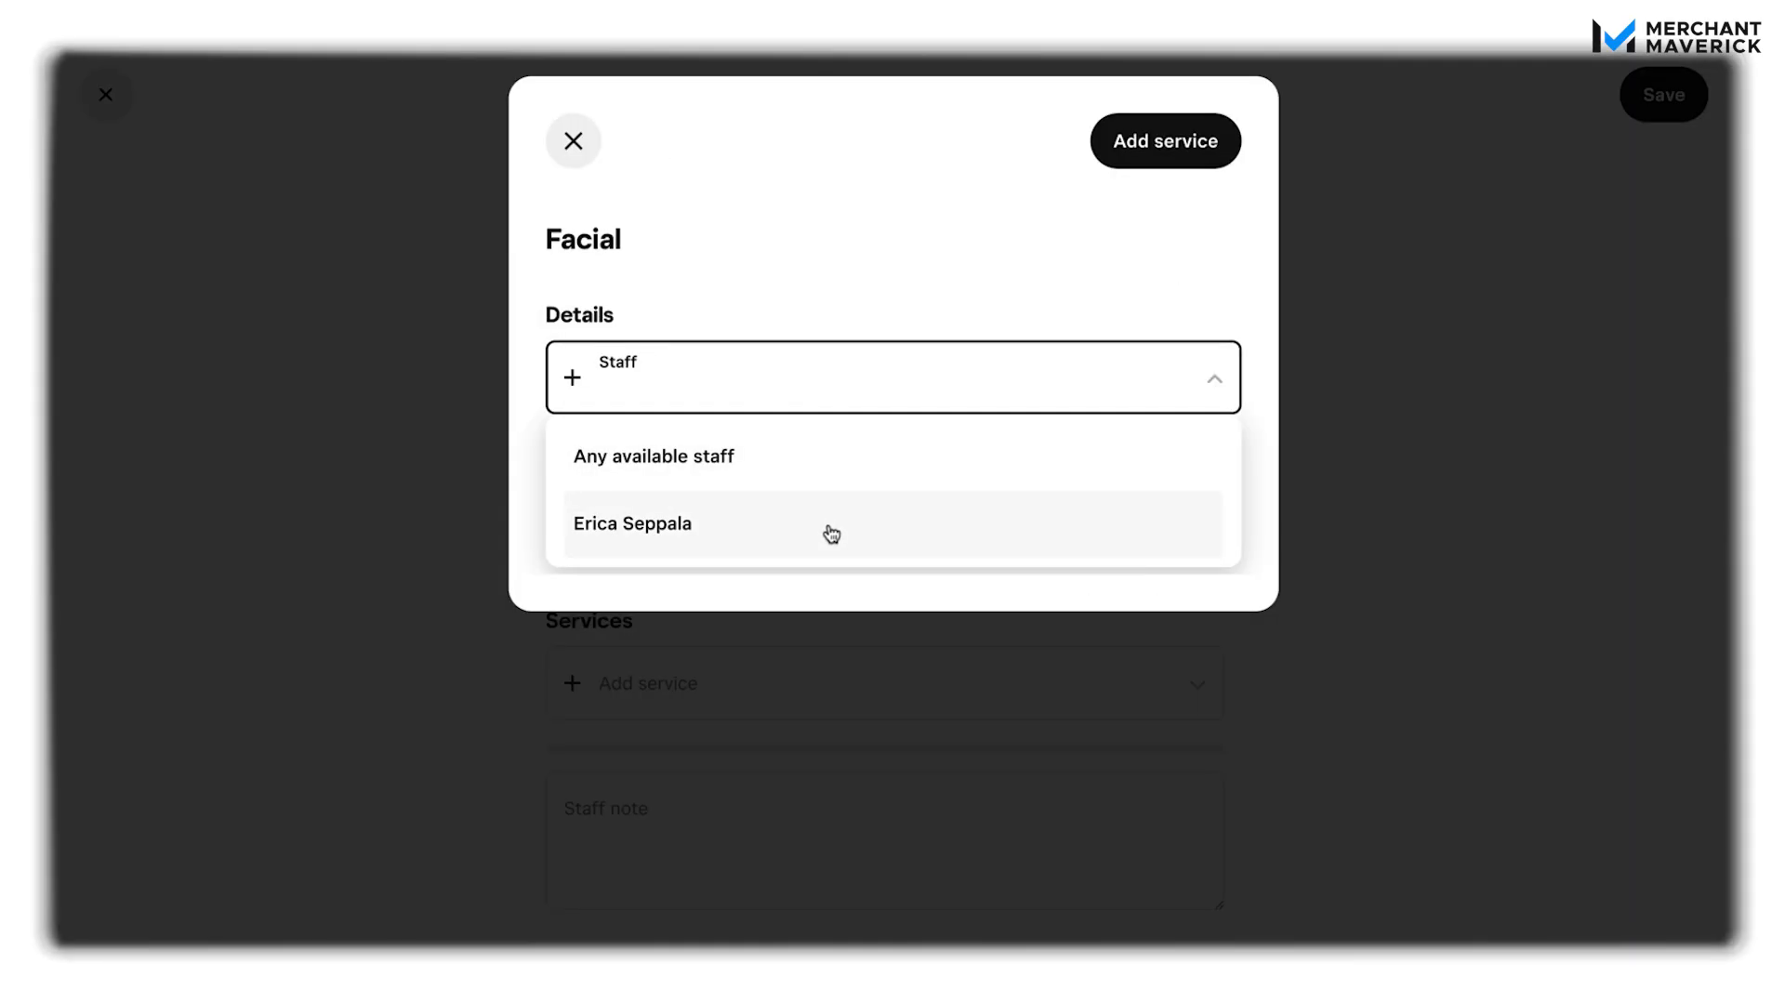
{"action": "left_click", "coordinate": [830, 478]}
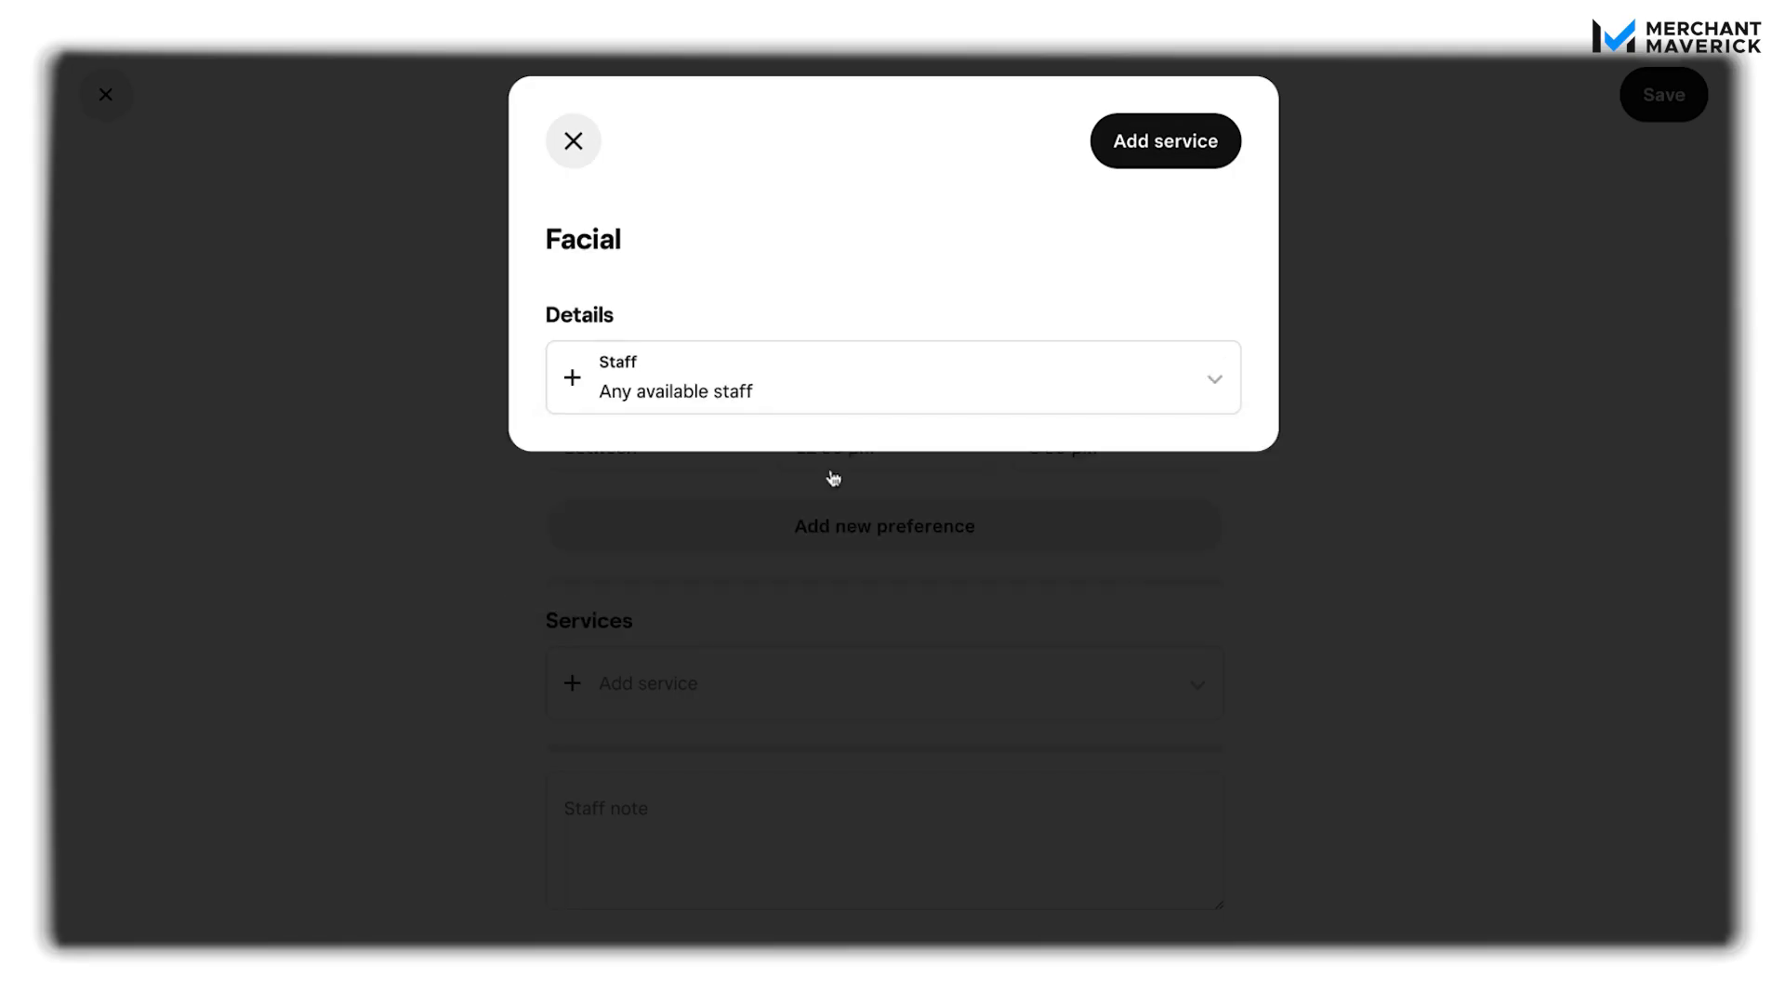
{"action": "left_click", "coordinate": [1196, 143]}
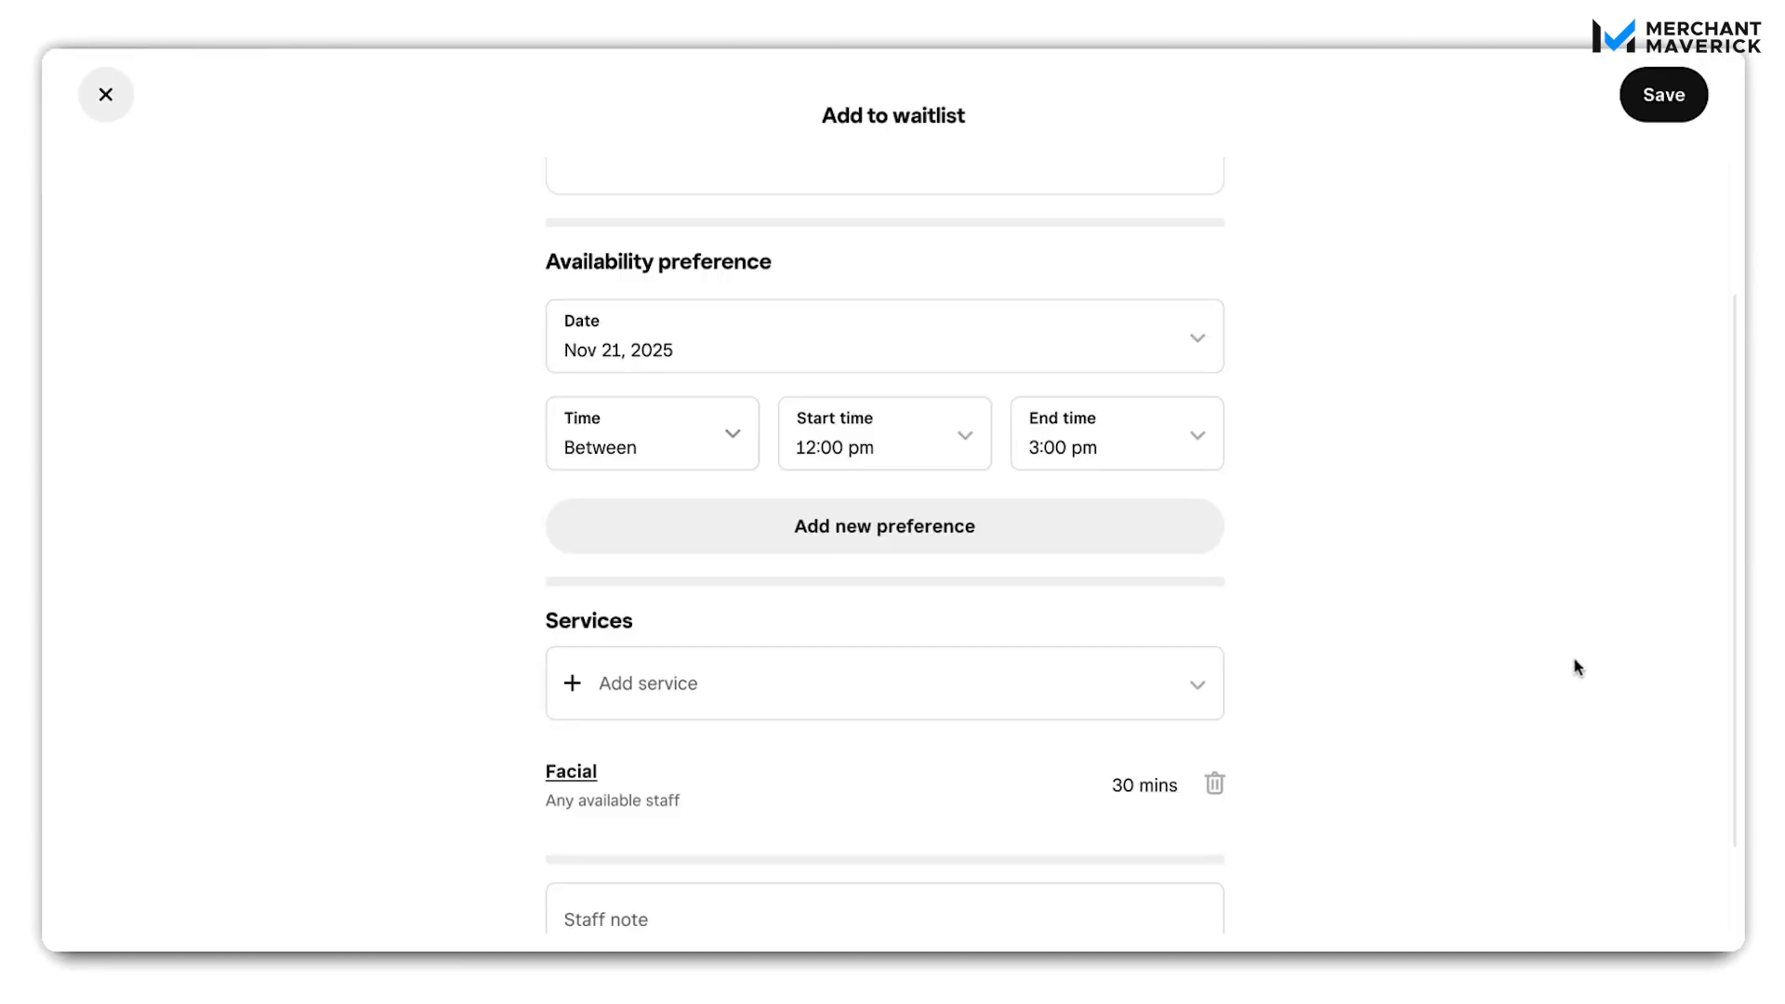
{"action": "scroll", "coordinate": [1576, 663], "scroll_direction": "down", "scroll_amount": 1}
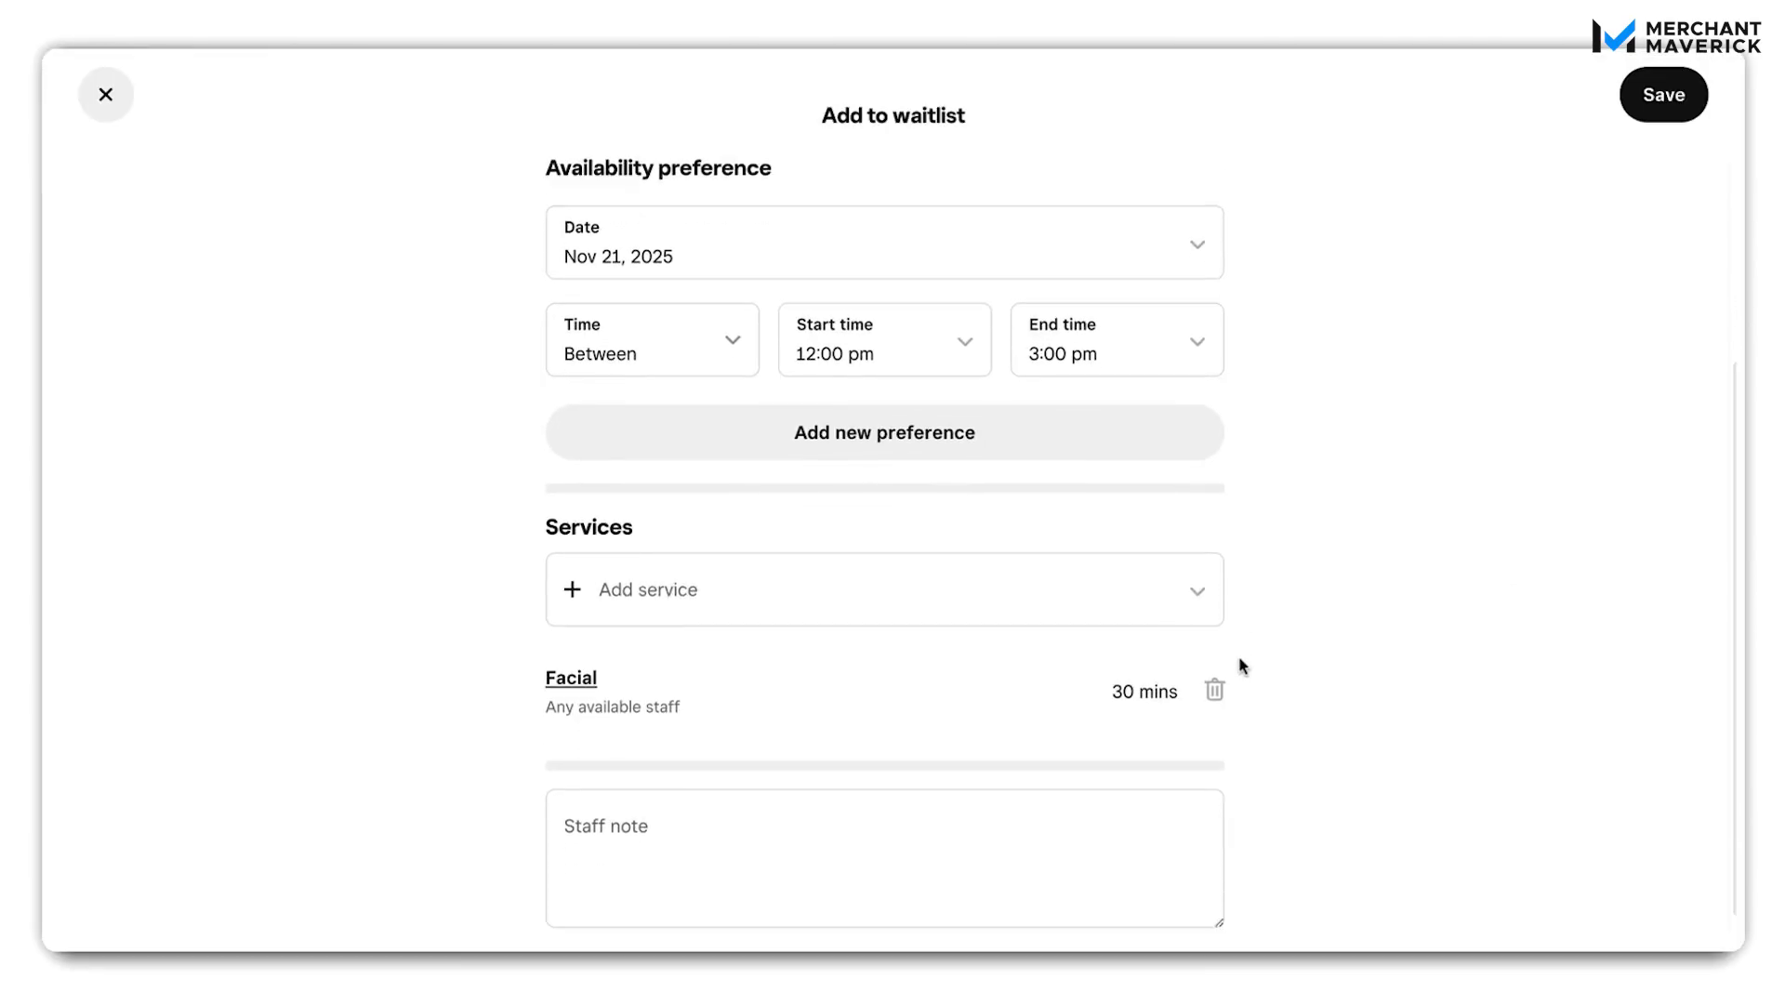
{"action": "left_click", "coordinate": [1665, 97]}
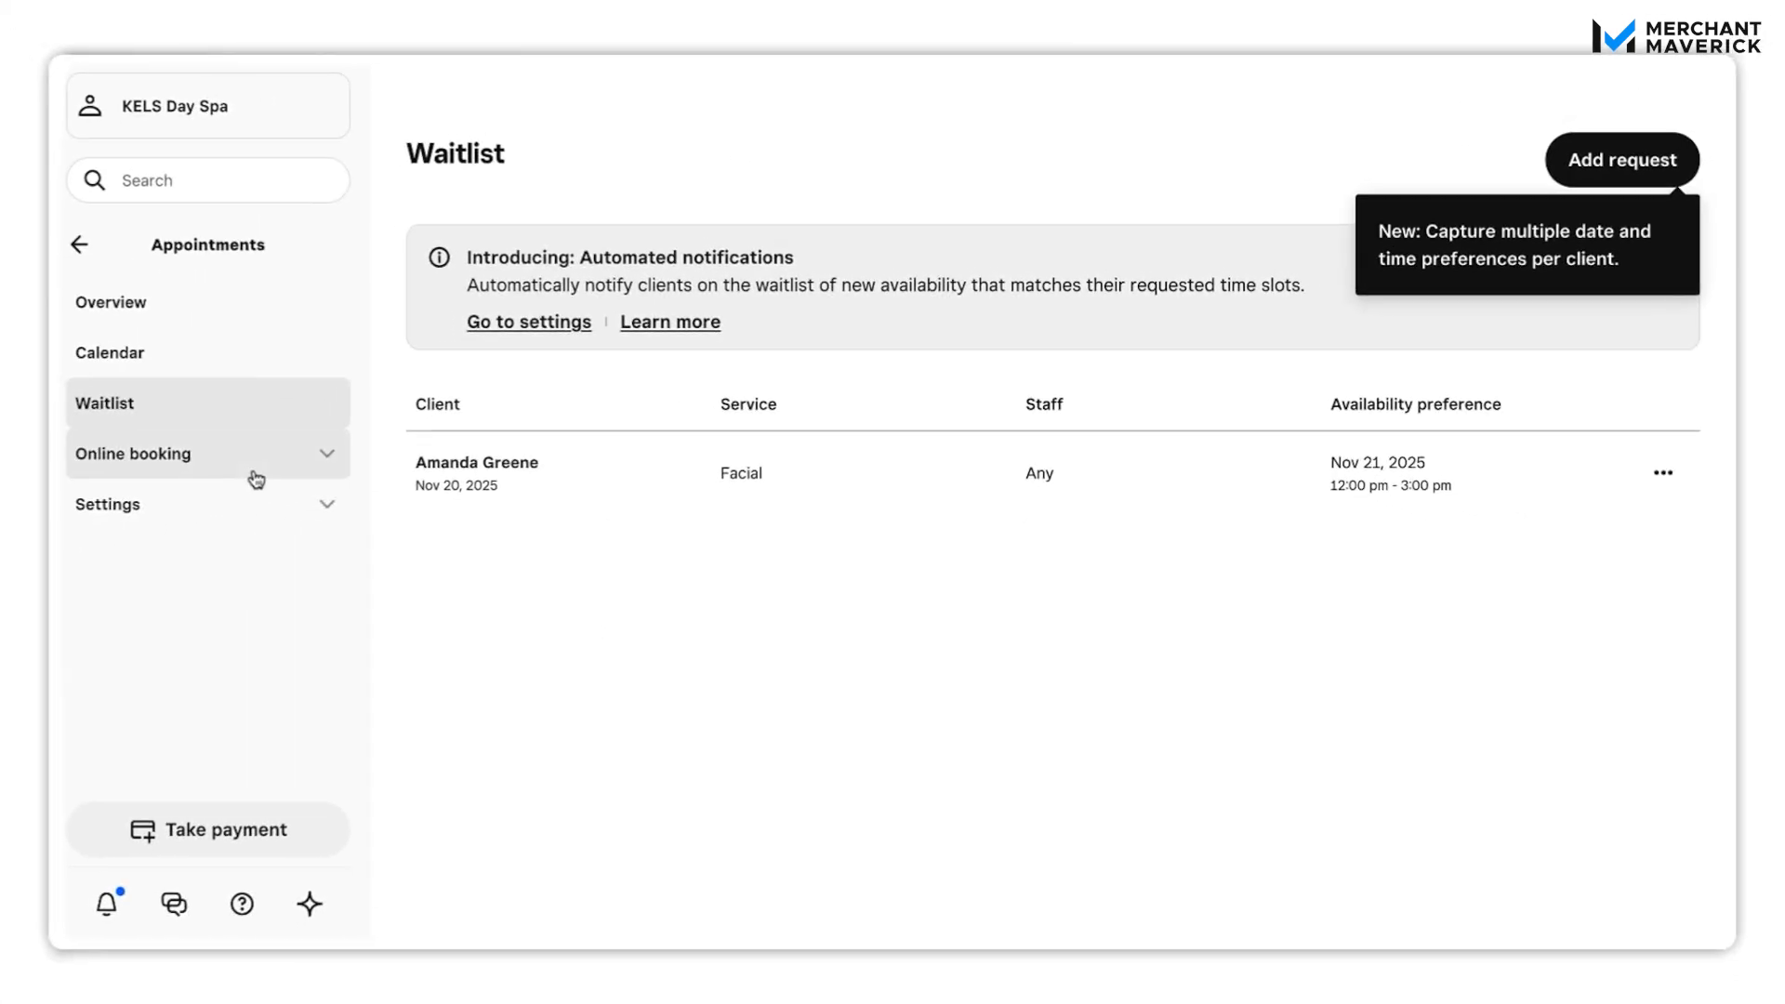
Step: Look through the online booking pages for channels, settings, advanced widget and inviting clients
{"action": "left_click", "coordinate": [256, 479]}
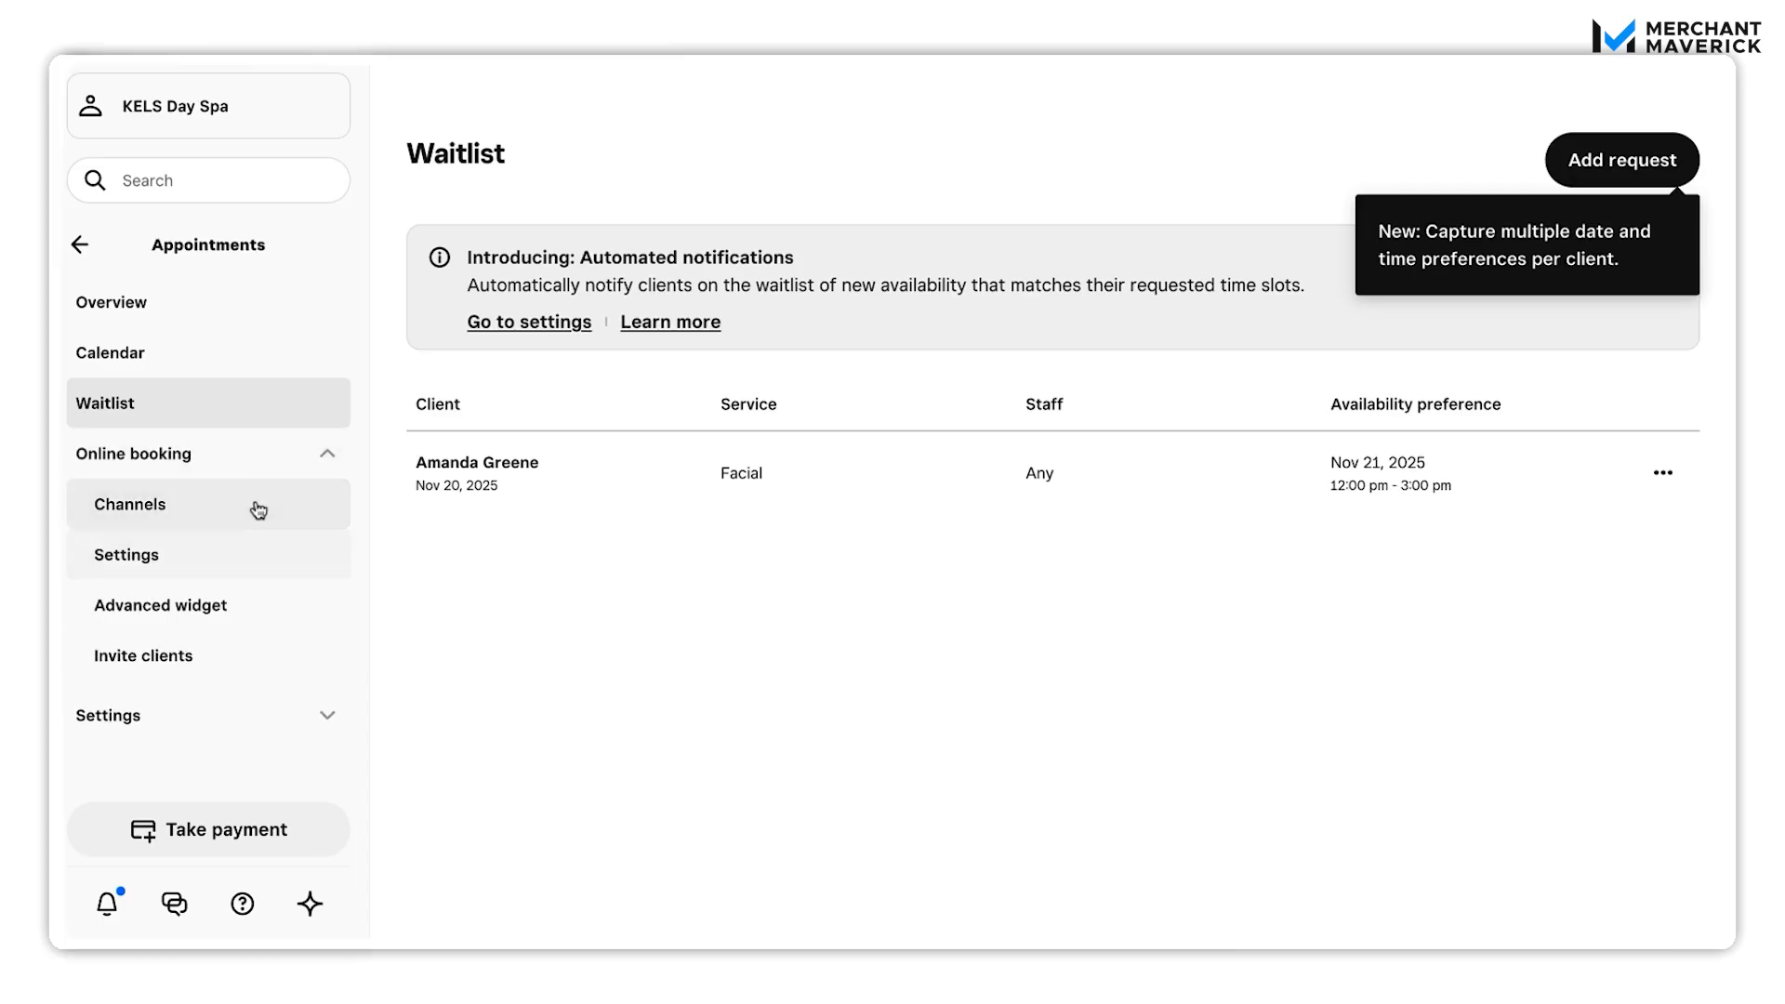
{"action": "left_click", "coordinate": [259, 509]}
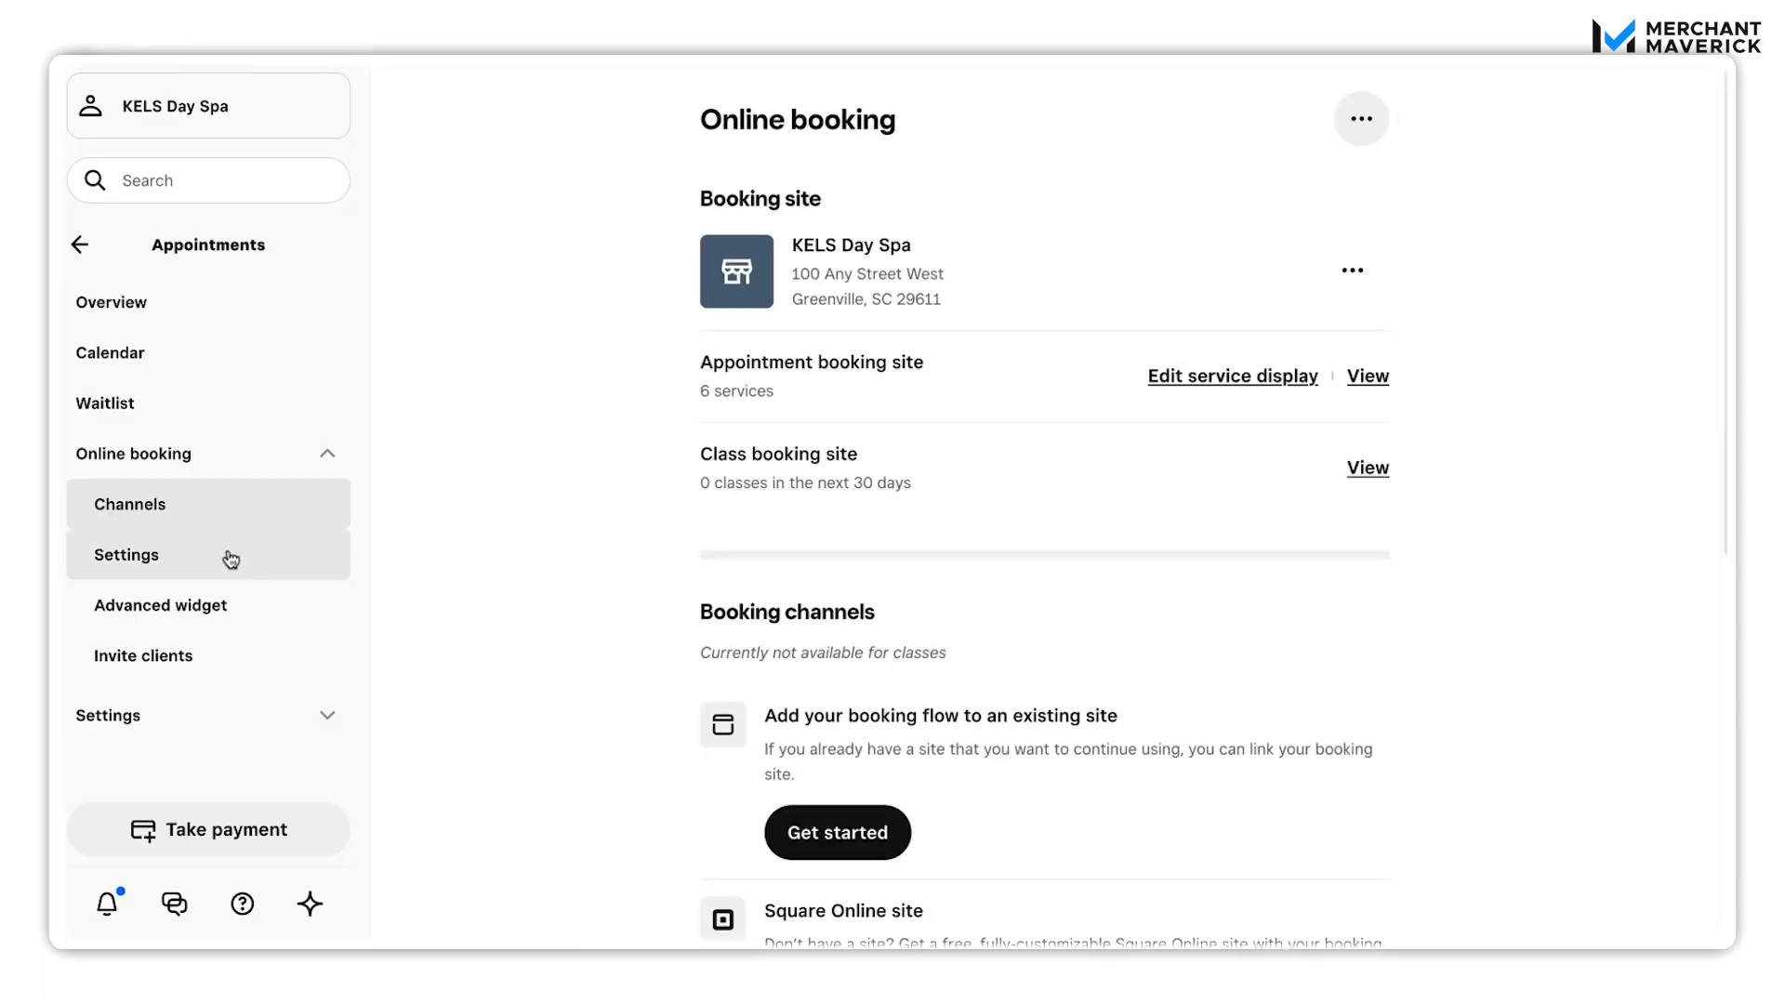
{"action": "left_click", "coordinate": [258, 554]}
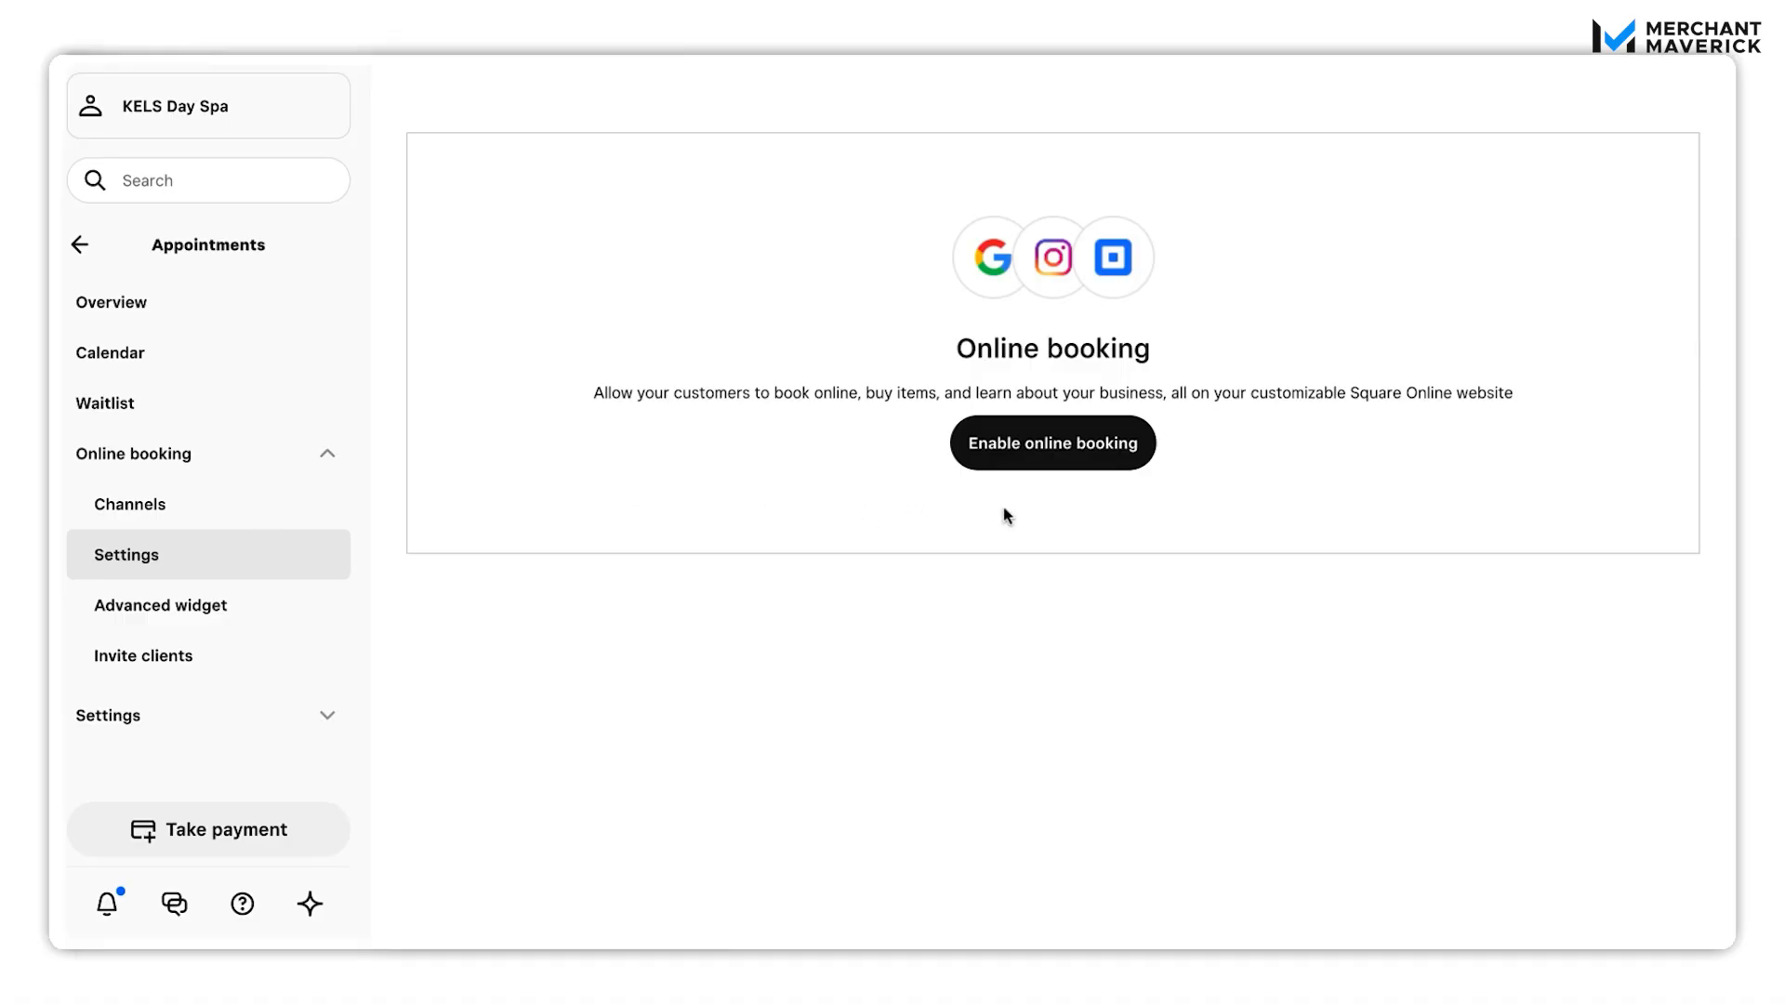
{"action": "left_click", "coordinate": [178, 624]}
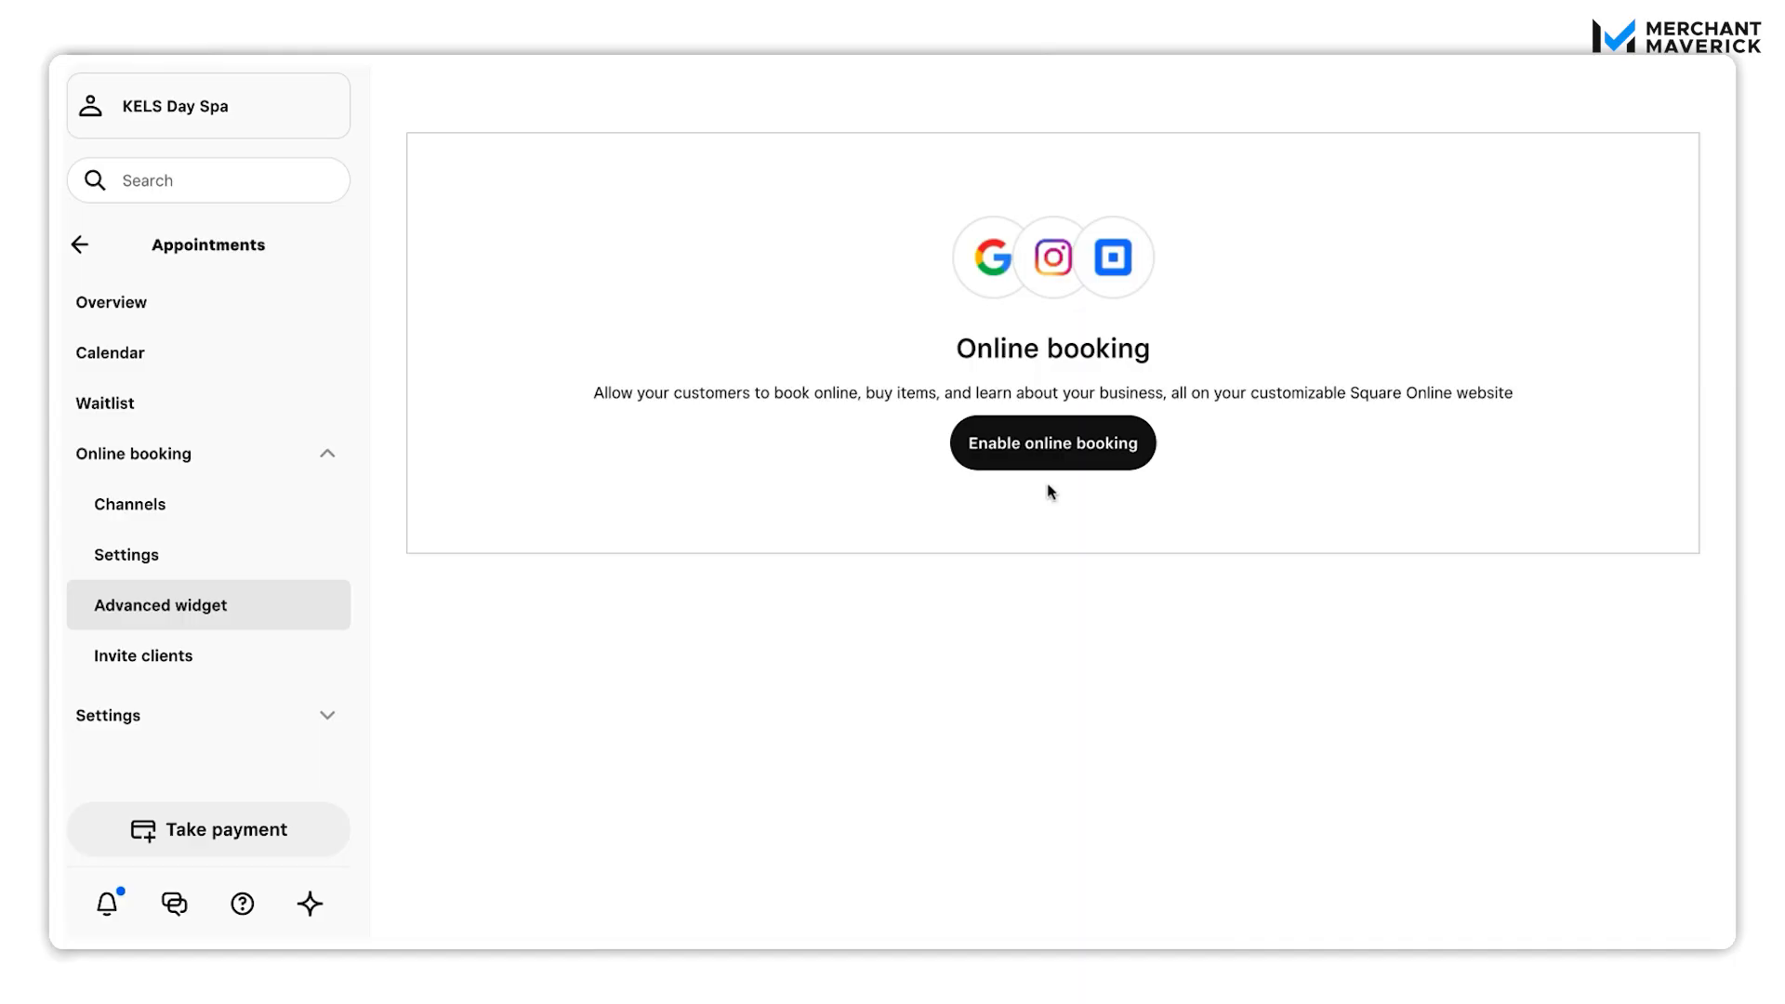
{"action": "left_click", "coordinate": [208, 661]}
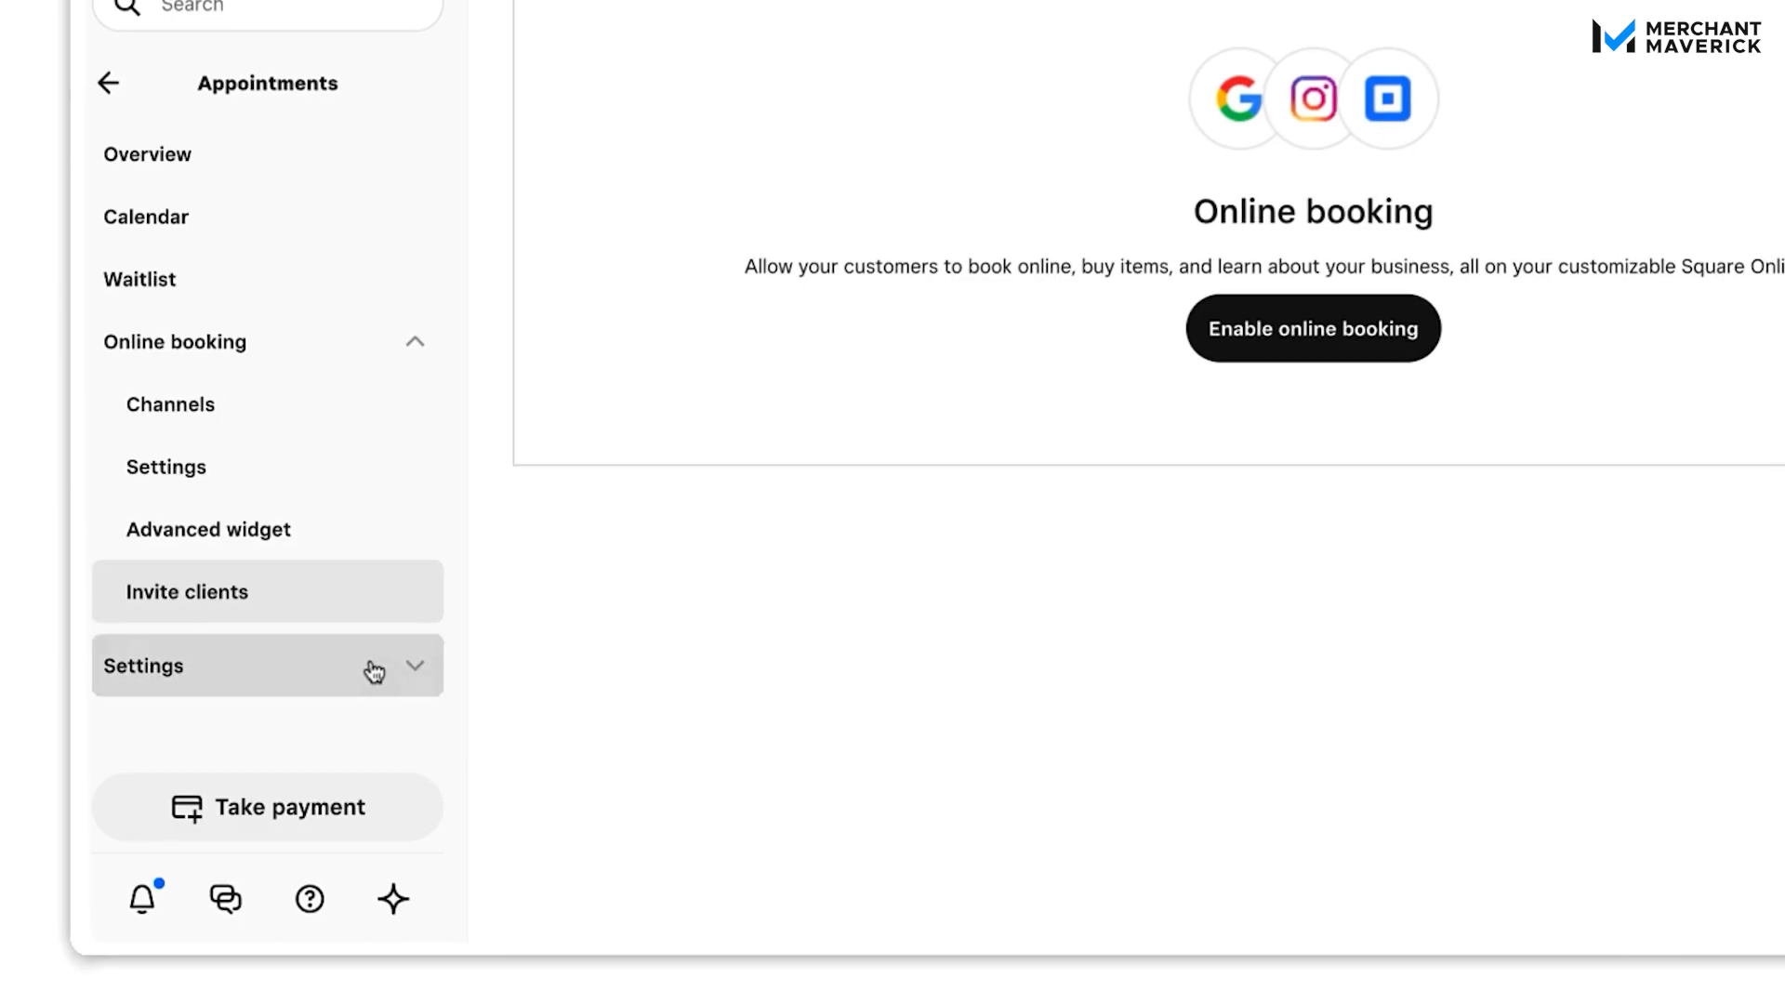
Step: Open the calendar and booking settings and review the booking site status, appointment and online booking preferences, waitlist and marketing opt-in options
{"action": "left_click", "coordinate": [375, 671]}
{"action": "scroll", "coordinate": [422, 627], "scroll_direction": "down", "scroll_amount": 3}
{"action": "left_click", "coordinate": [288, 528]}
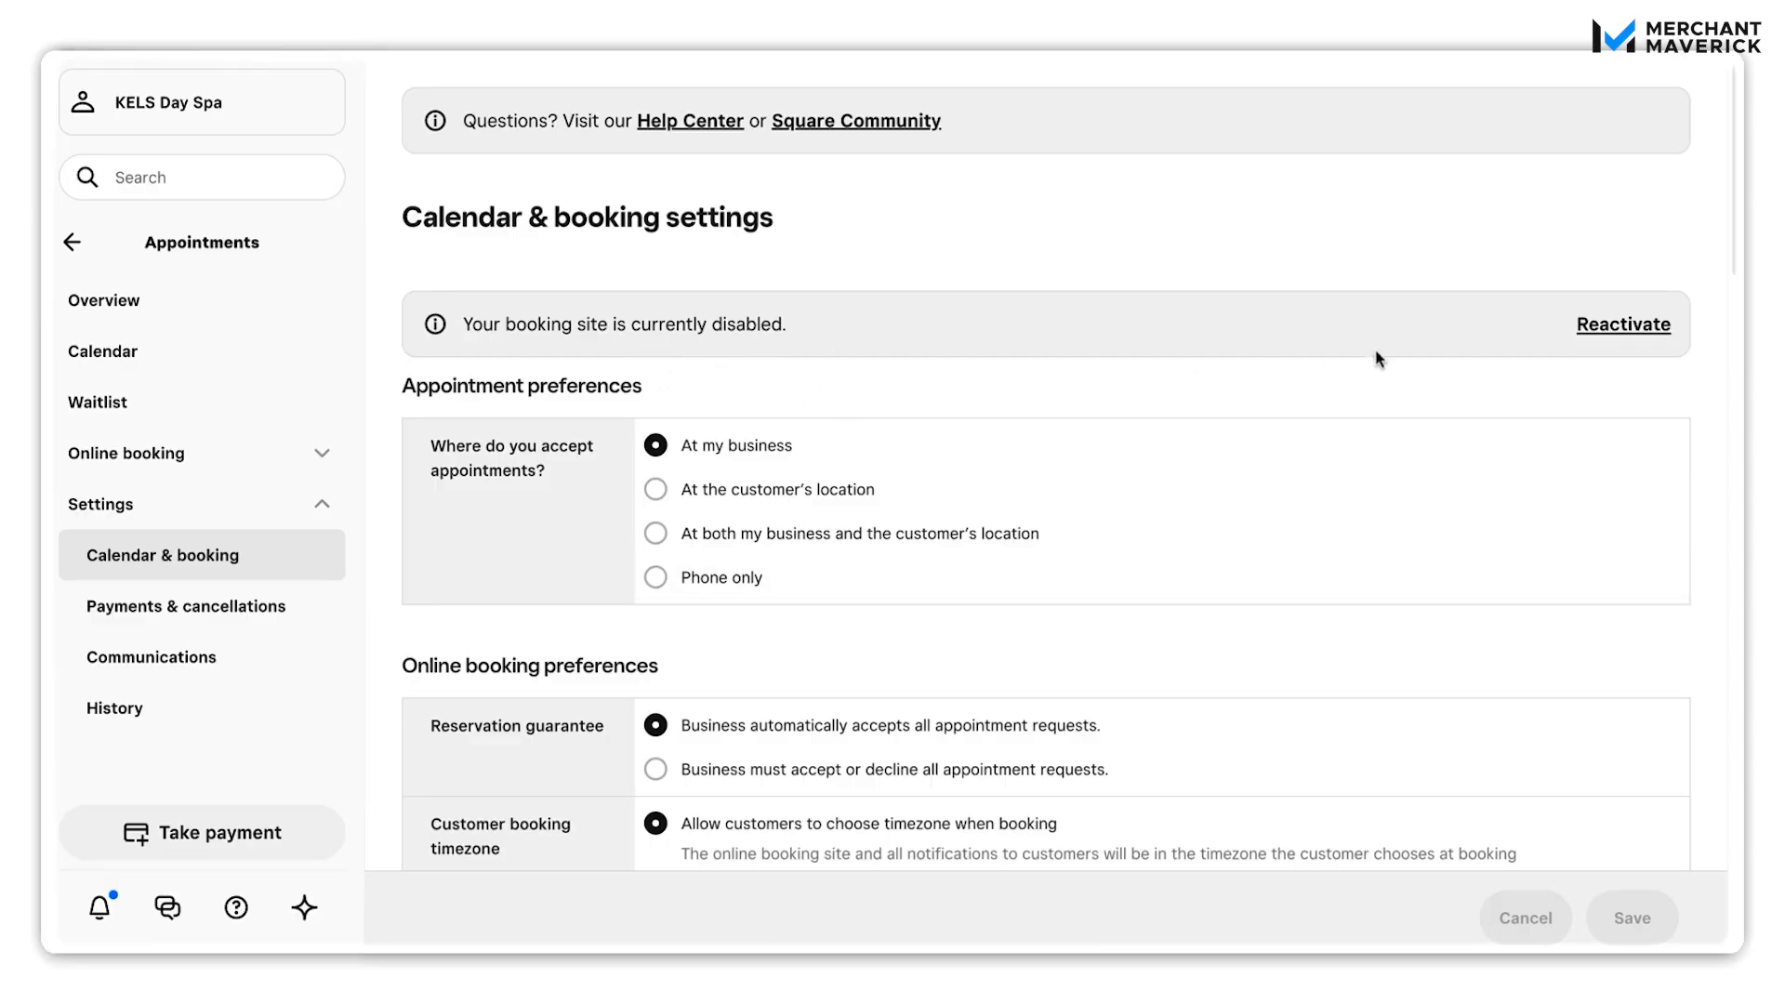
{"action": "left_click", "coordinate": [1620, 345]}
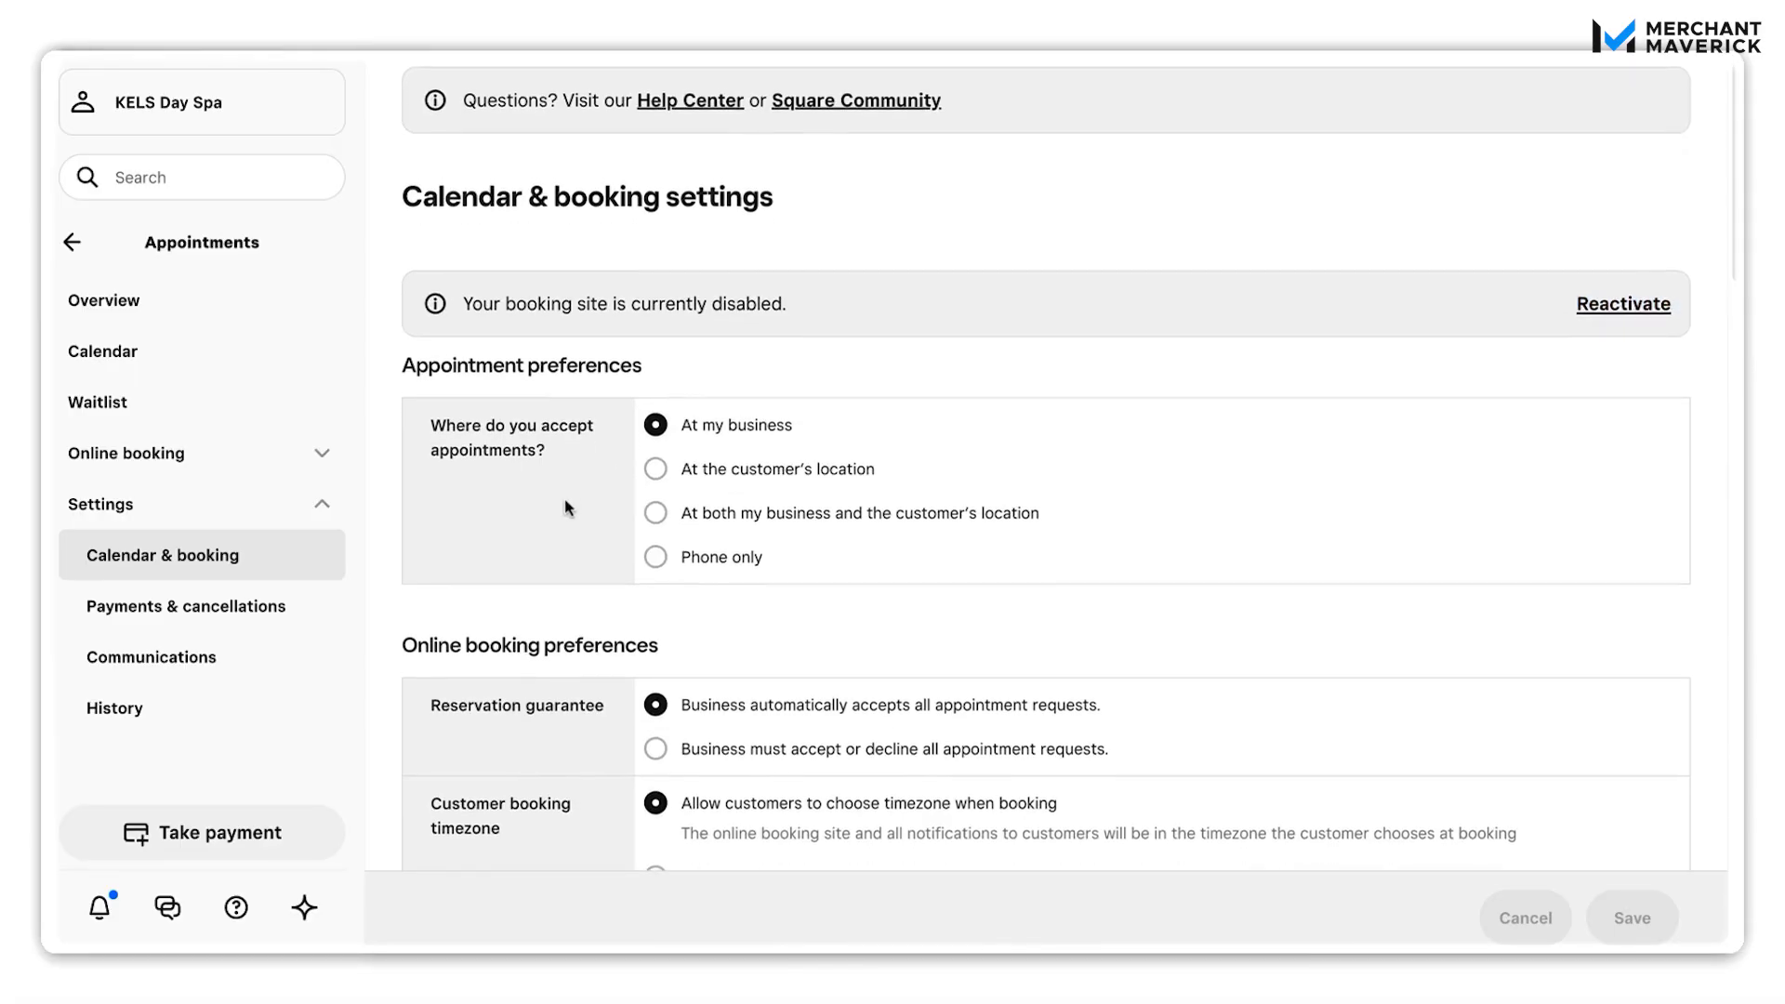
{"action": "scroll", "coordinate": [569, 508], "scroll_direction": "down", "scroll_amount": 3}
{"action": "scroll", "coordinate": [569, 507], "scroll_direction": "down", "scroll_amount": 4}
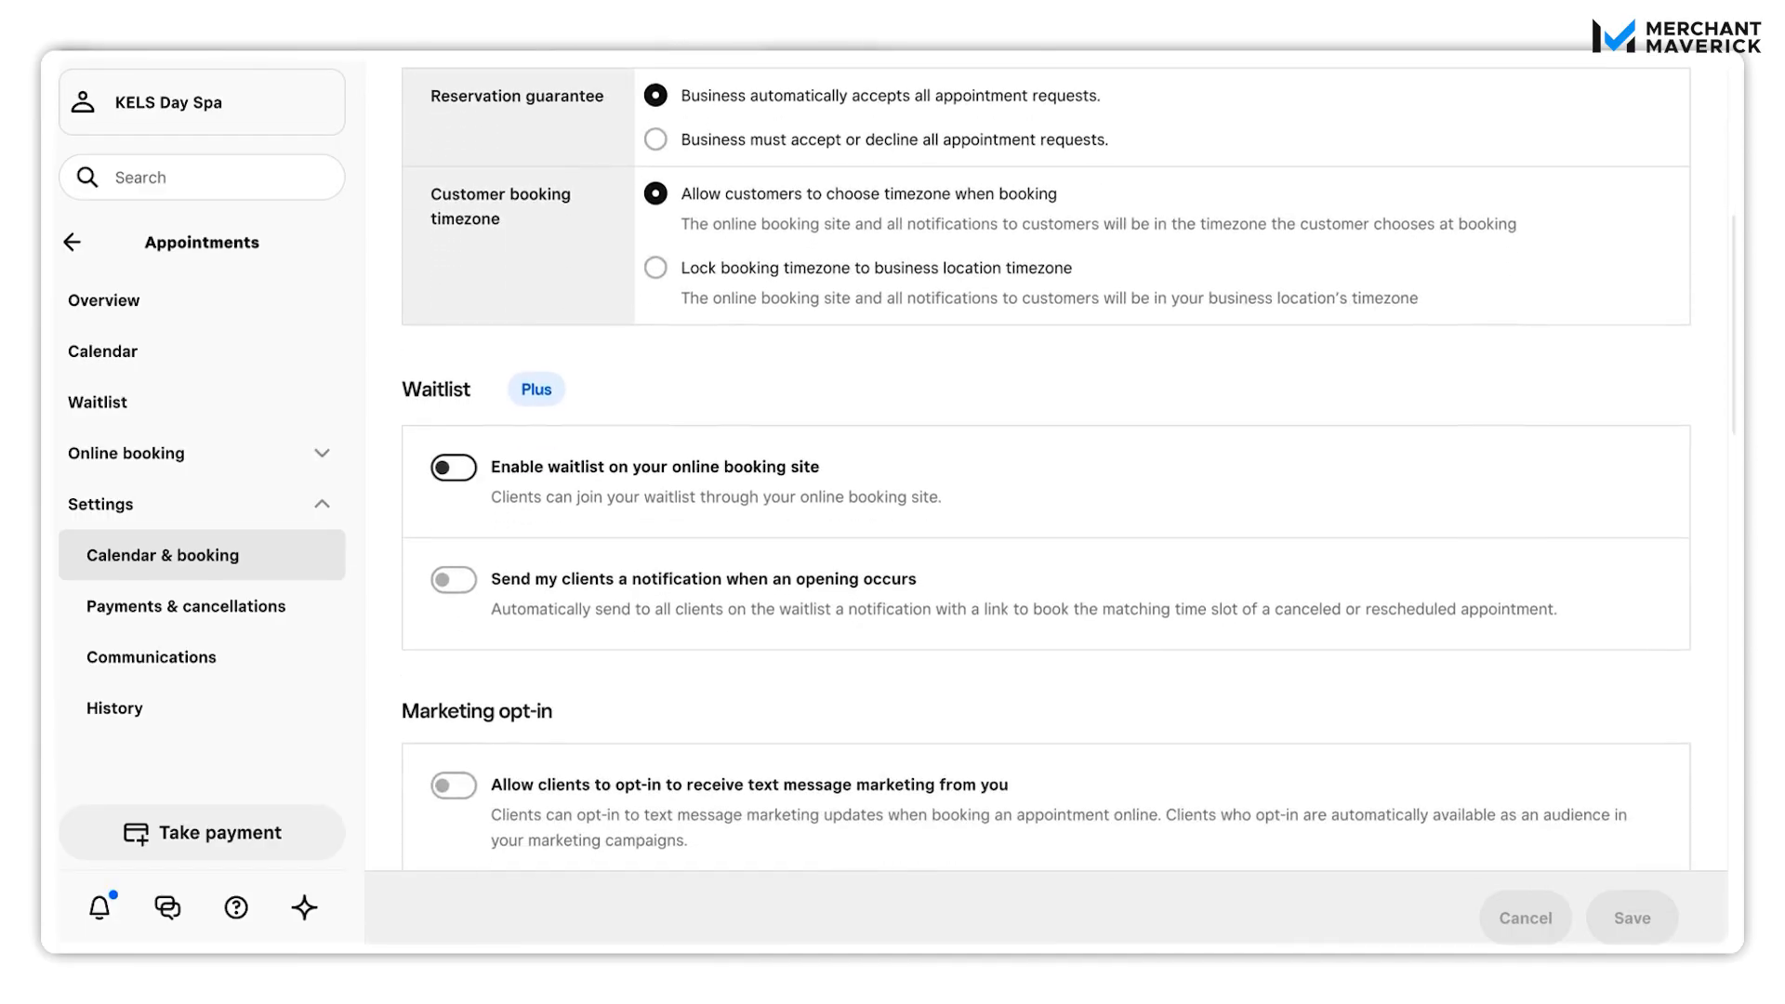
Step: Open the payments and cancellations settings and review the booking payment requirements, cancellation policy and client rescheduling option
{"action": "left_click", "coordinate": [265, 616]}
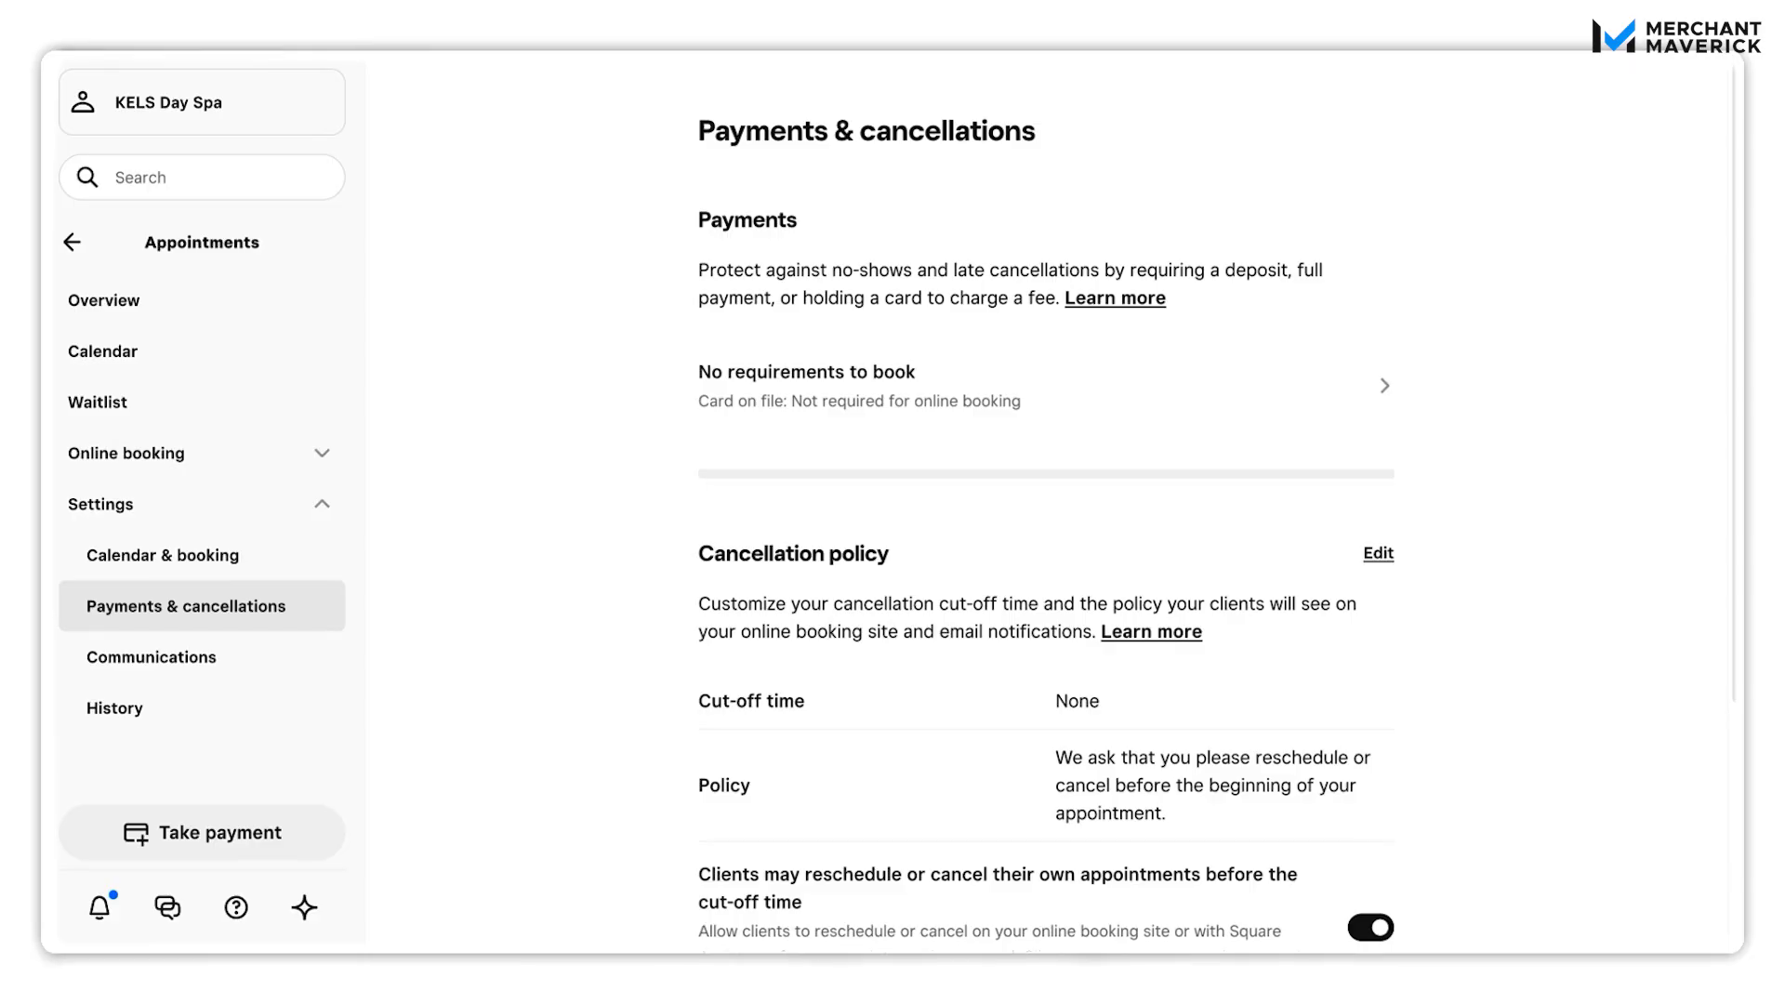
{"action": "scroll", "coordinate": [997, 543], "scroll_direction": "down", "scroll_amount": 3}
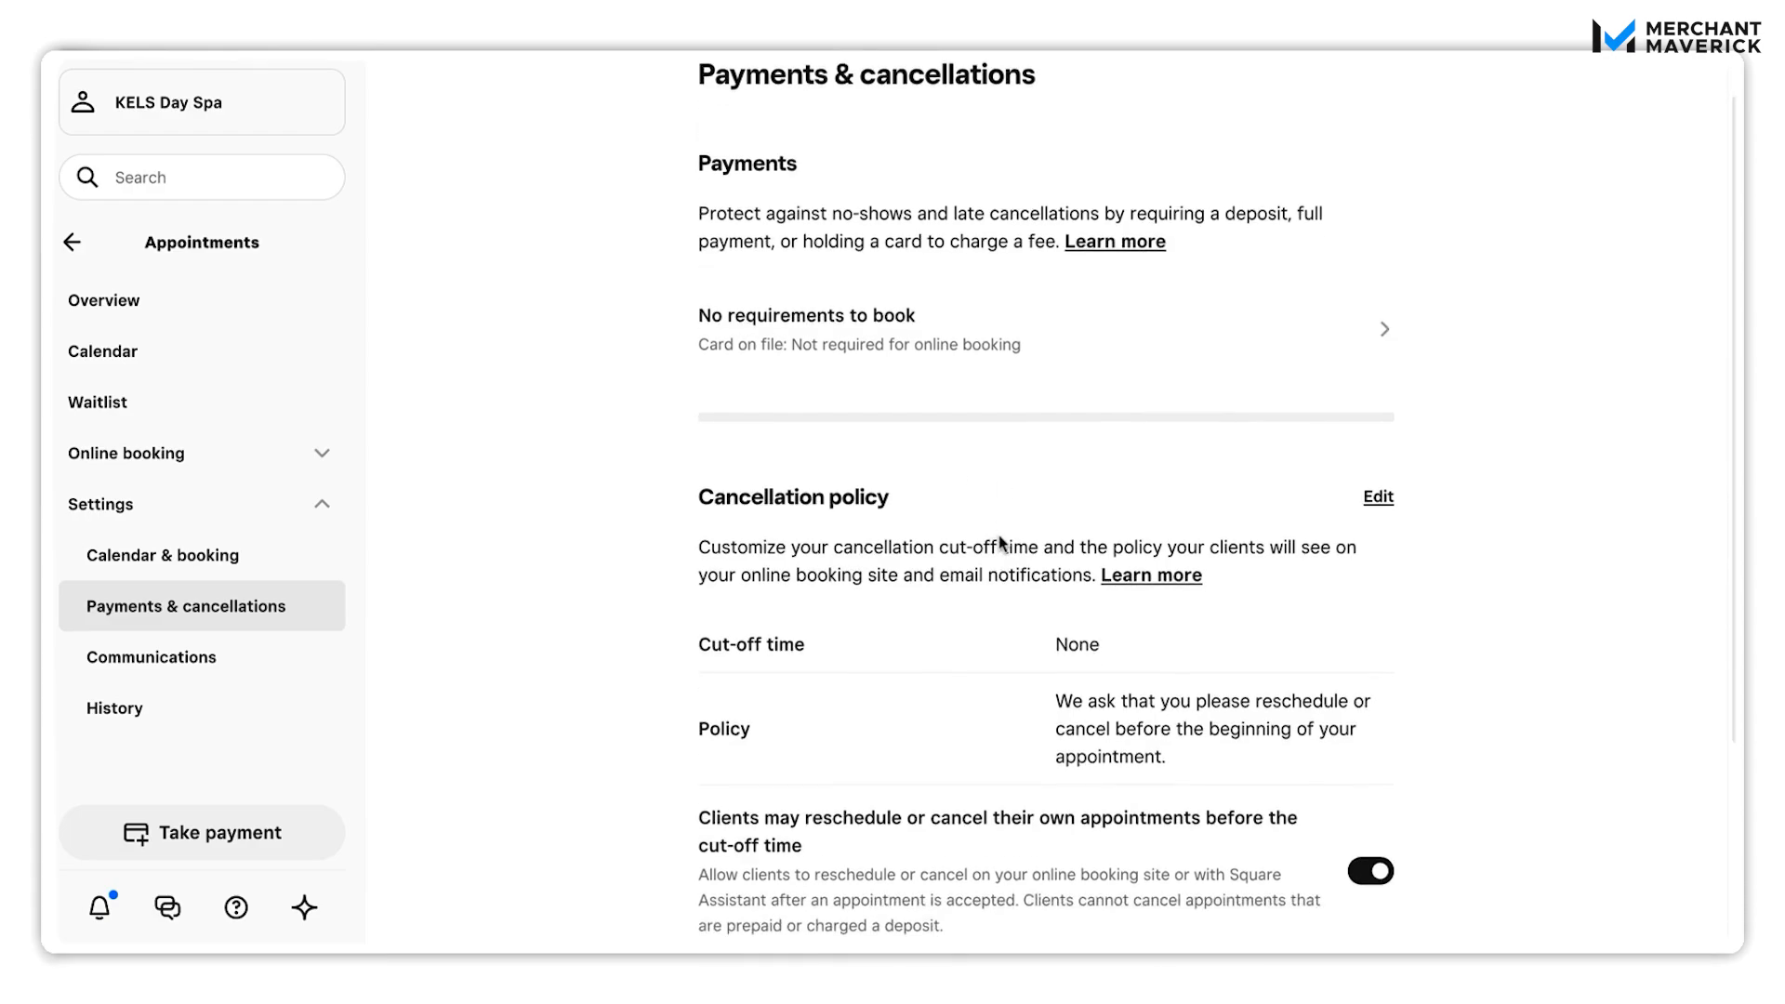
{"action": "scroll", "coordinate": [1000, 544], "scroll_direction": "down", "scroll_amount": 2}
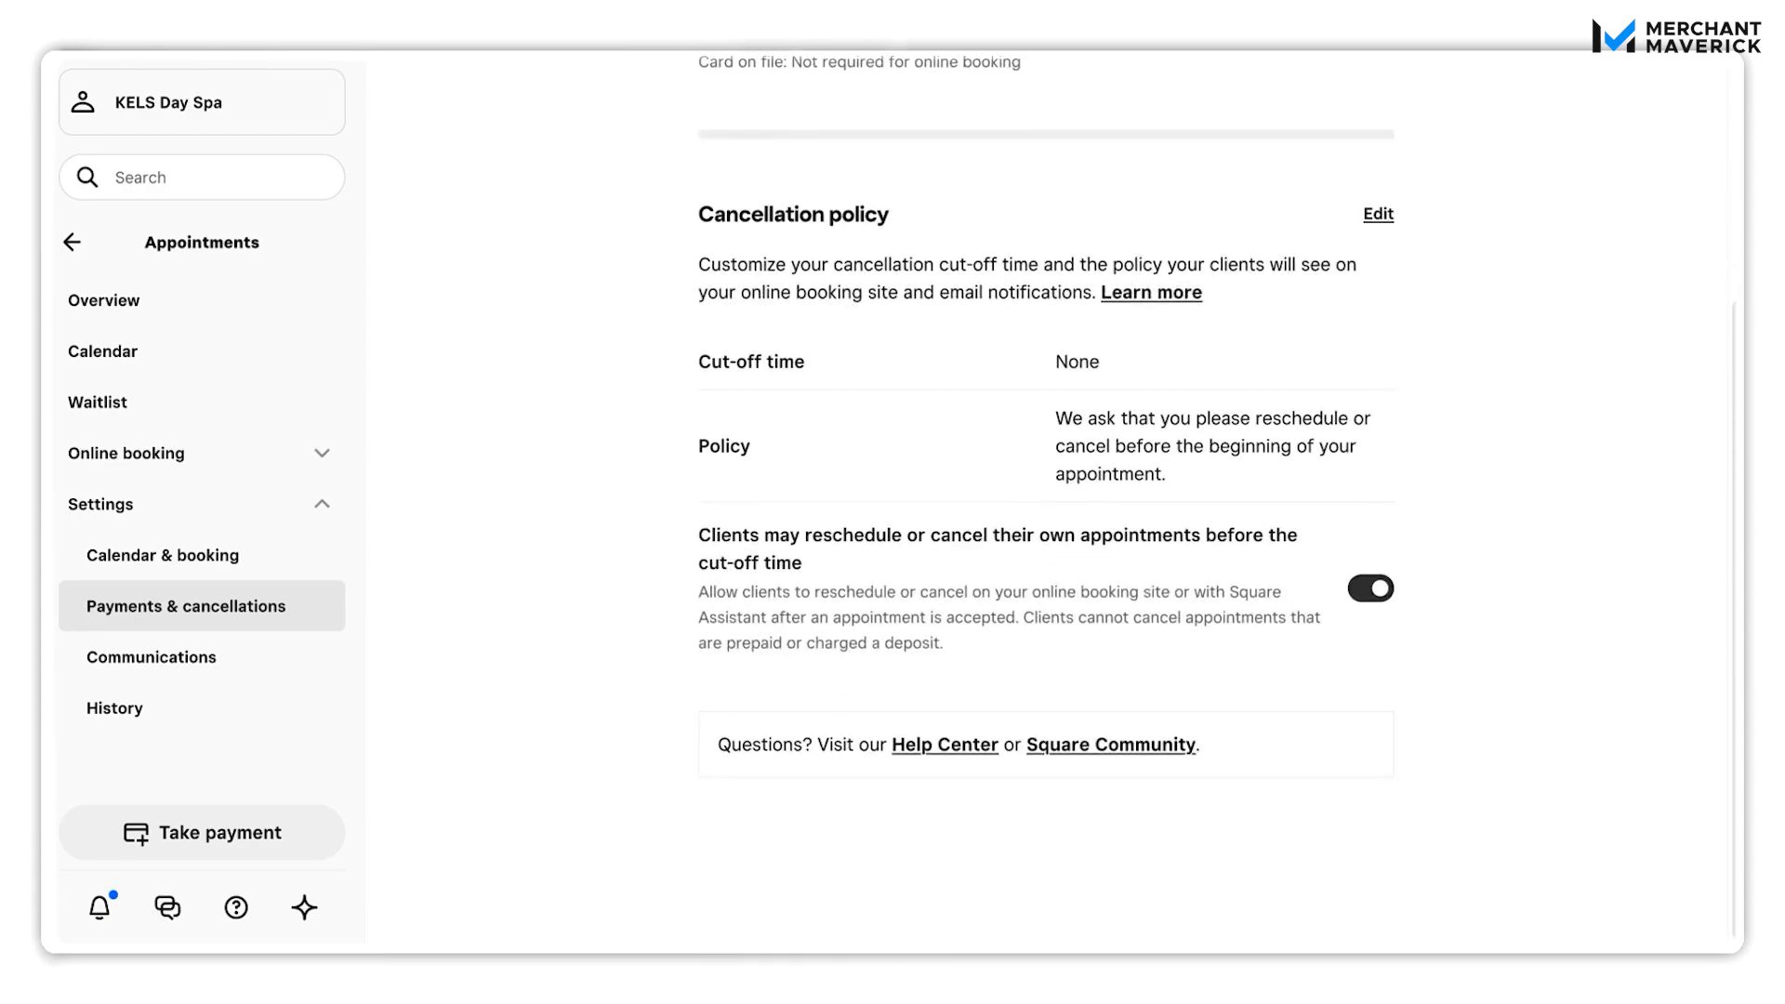
Step: Open the communication settings and review the confirmation and reminder options, Square Assistant, forms and custom notifications
{"action": "left_click", "coordinate": [178, 658]}
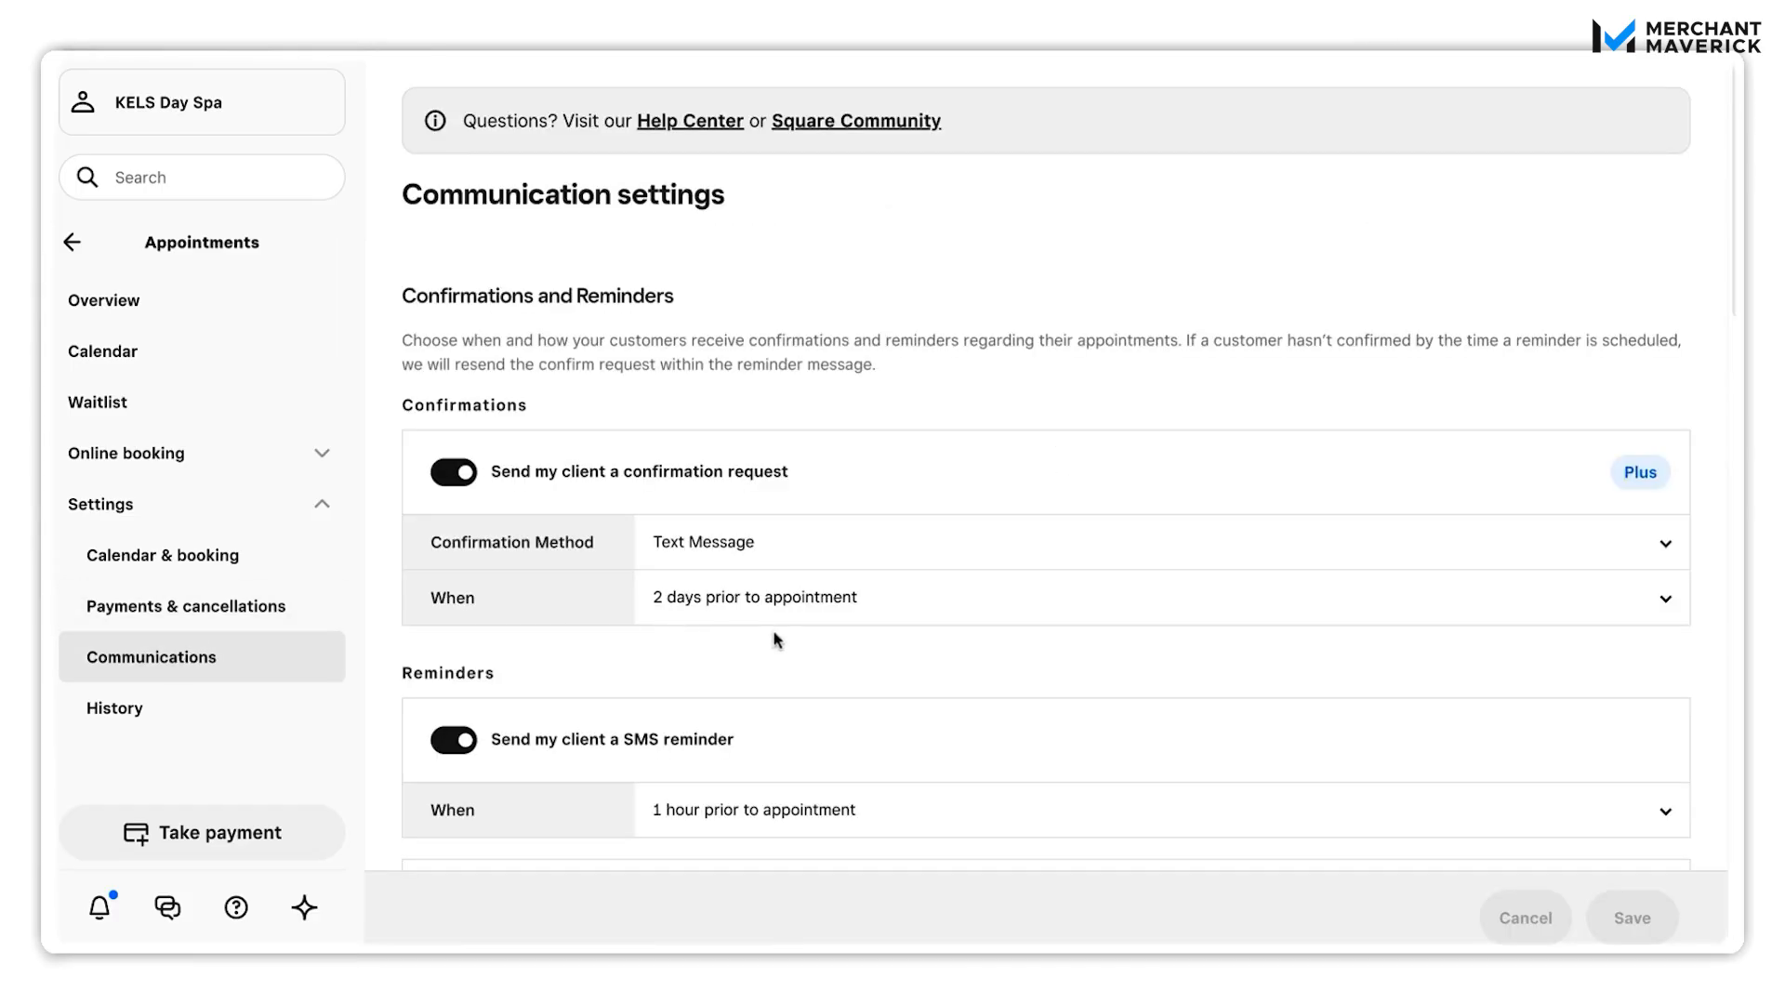
{"action": "scroll", "coordinate": [790, 652], "scroll_direction": "down", "scroll_amount": 1}
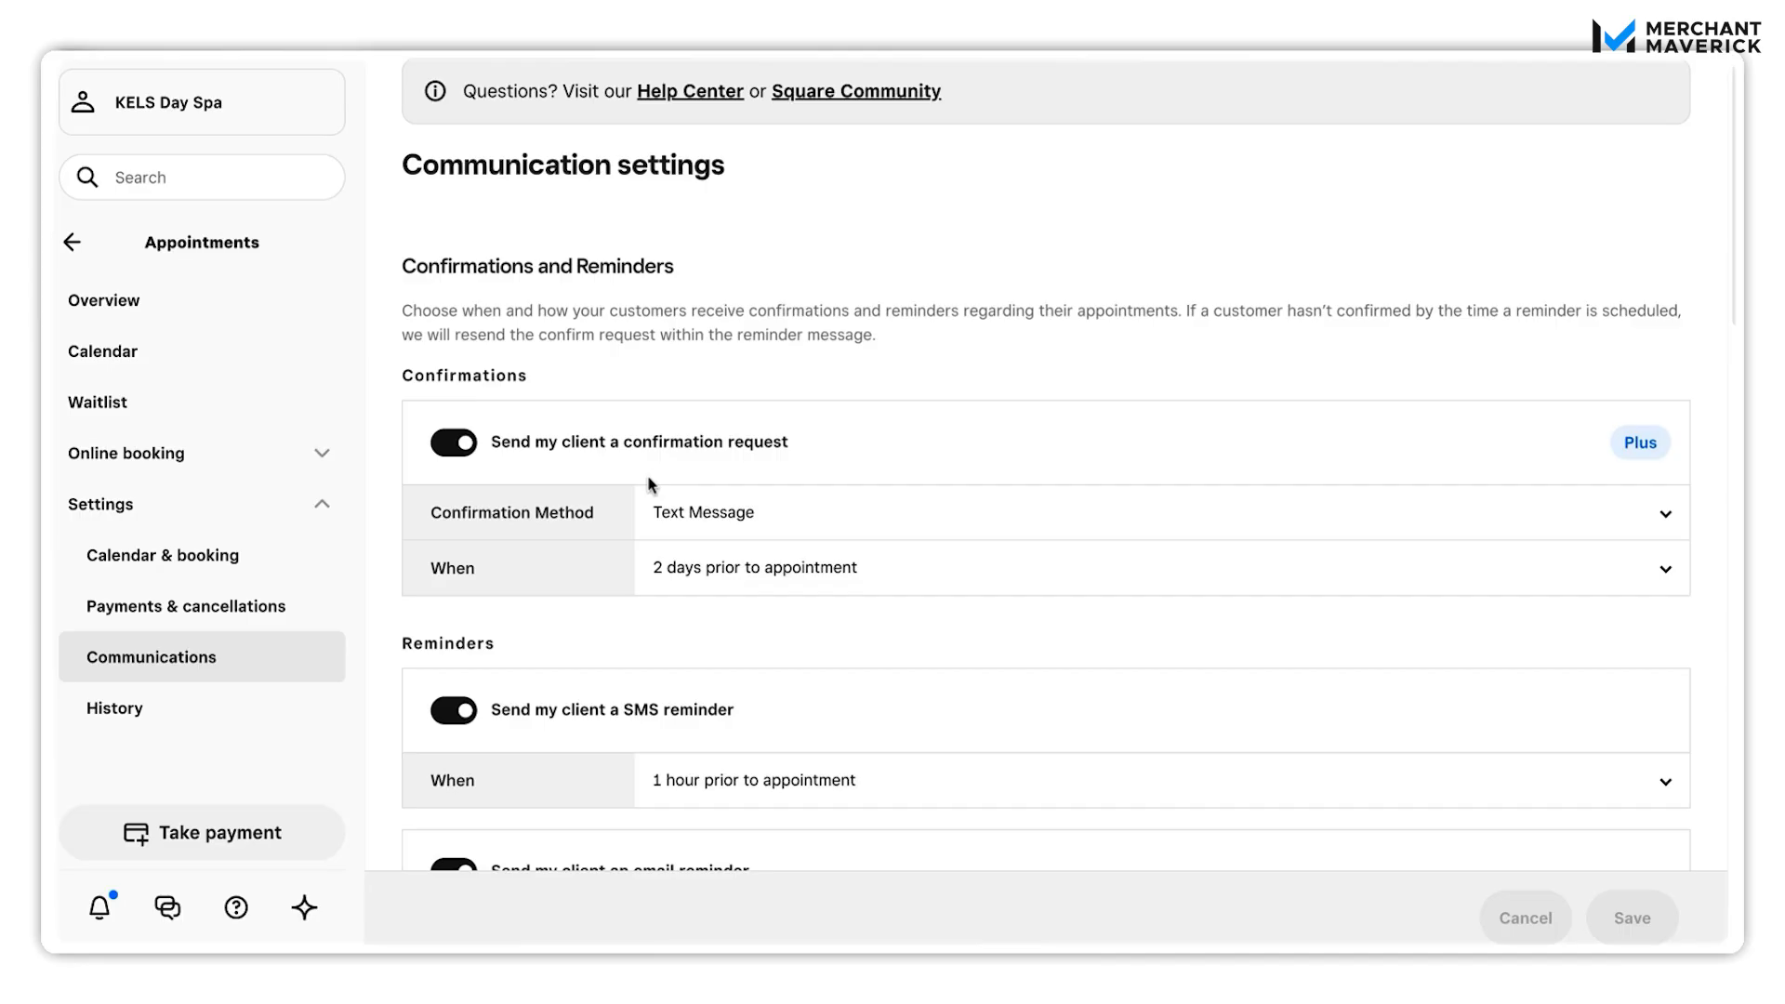
{"action": "scroll", "coordinate": [1027, 599], "scroll_direction": "down", "scroll_amount": 2}
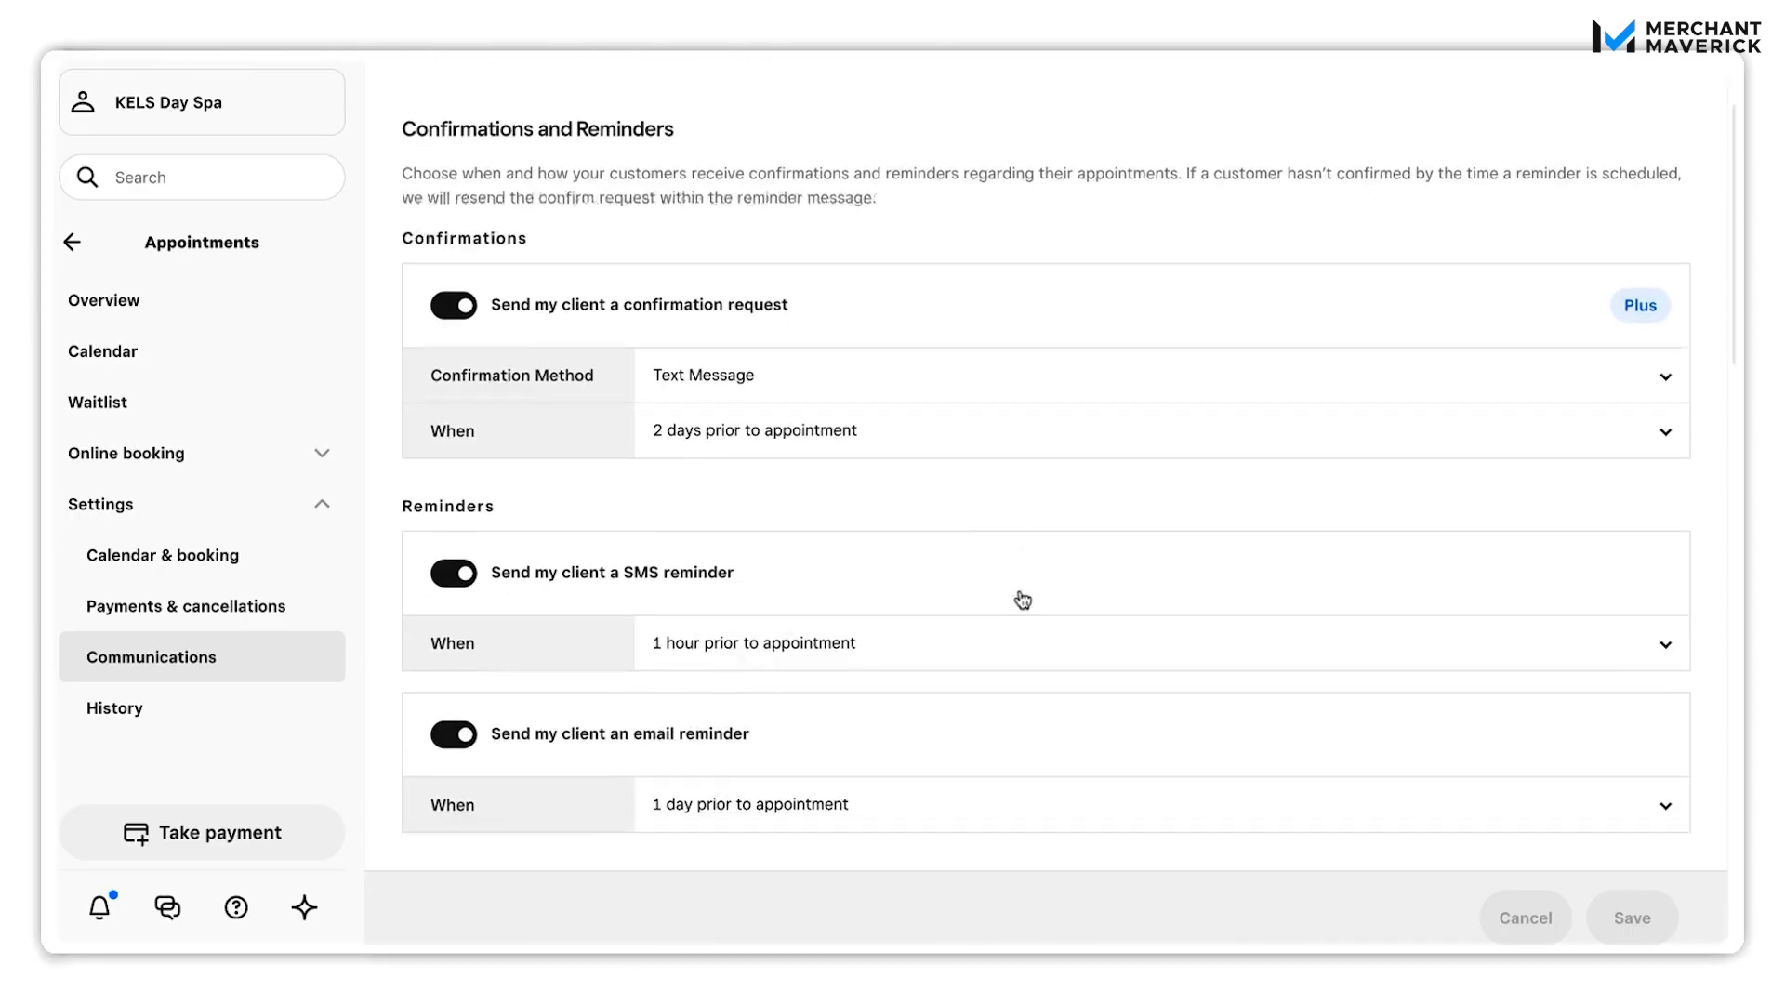
{"action": "scroll", "coordinate": [1022, 600], "scroll_direction": "down", "scroll_amount": 1}
{"action": "scroll", "coordinate": [1021, 601], "scroll_direction": "down", "scroll_amount": 1}
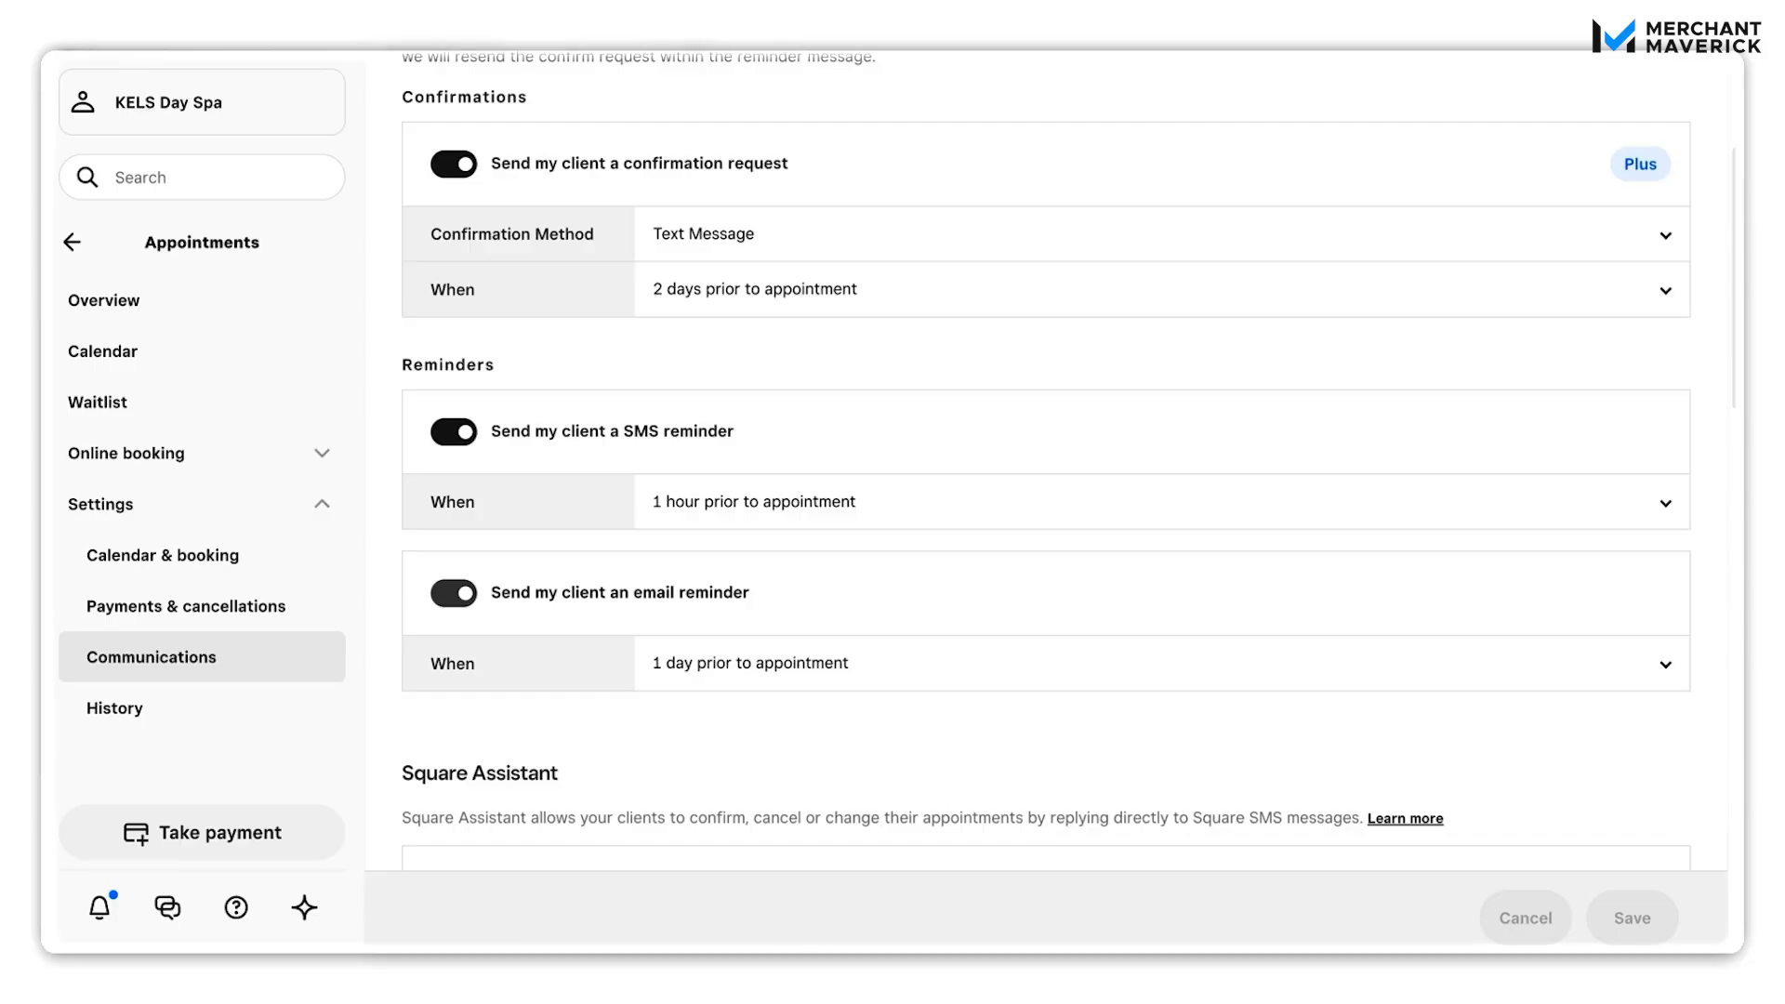
{"action": "scroll", "coordinate": [1046, 461], "scroll_direction": "down", "scroll_amount": 1}
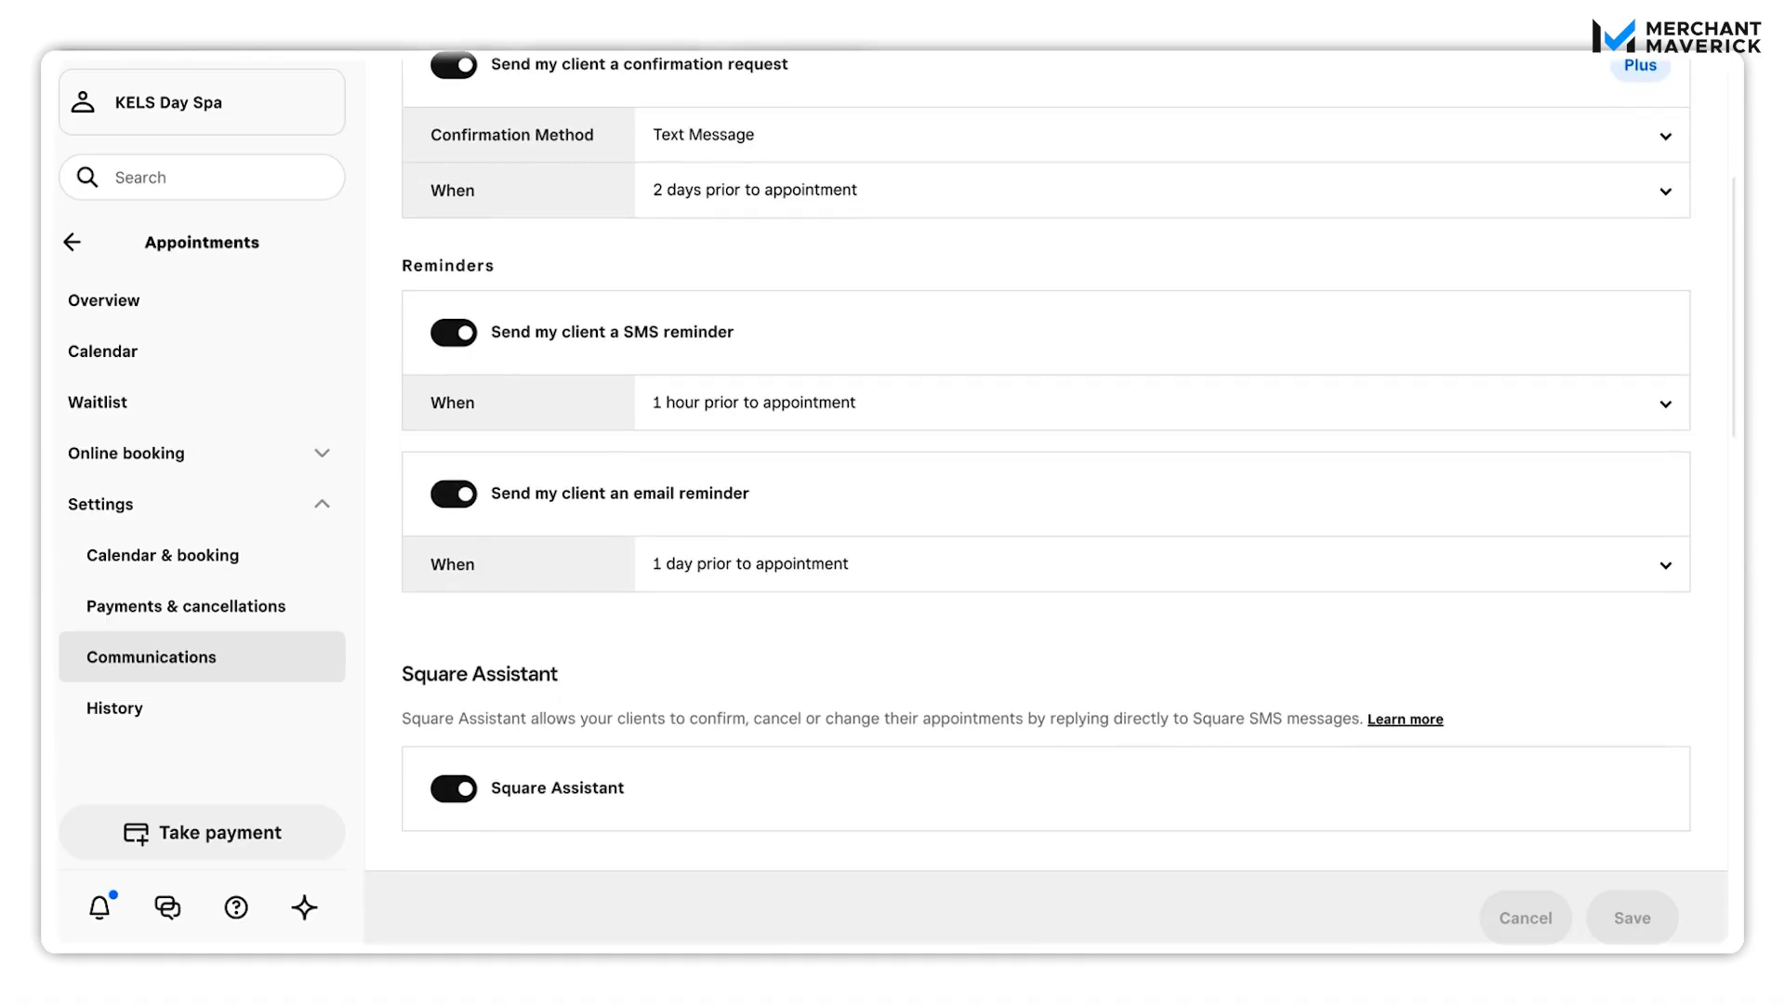
{"action": "scroll", "coordinate": [1047, 461], "scroll_direction": "down", "scroll_amount": 1}
{"action": "scroll", "coordinate": [818, 623], "scroll_direction": "down", "scroll_amount": 1}
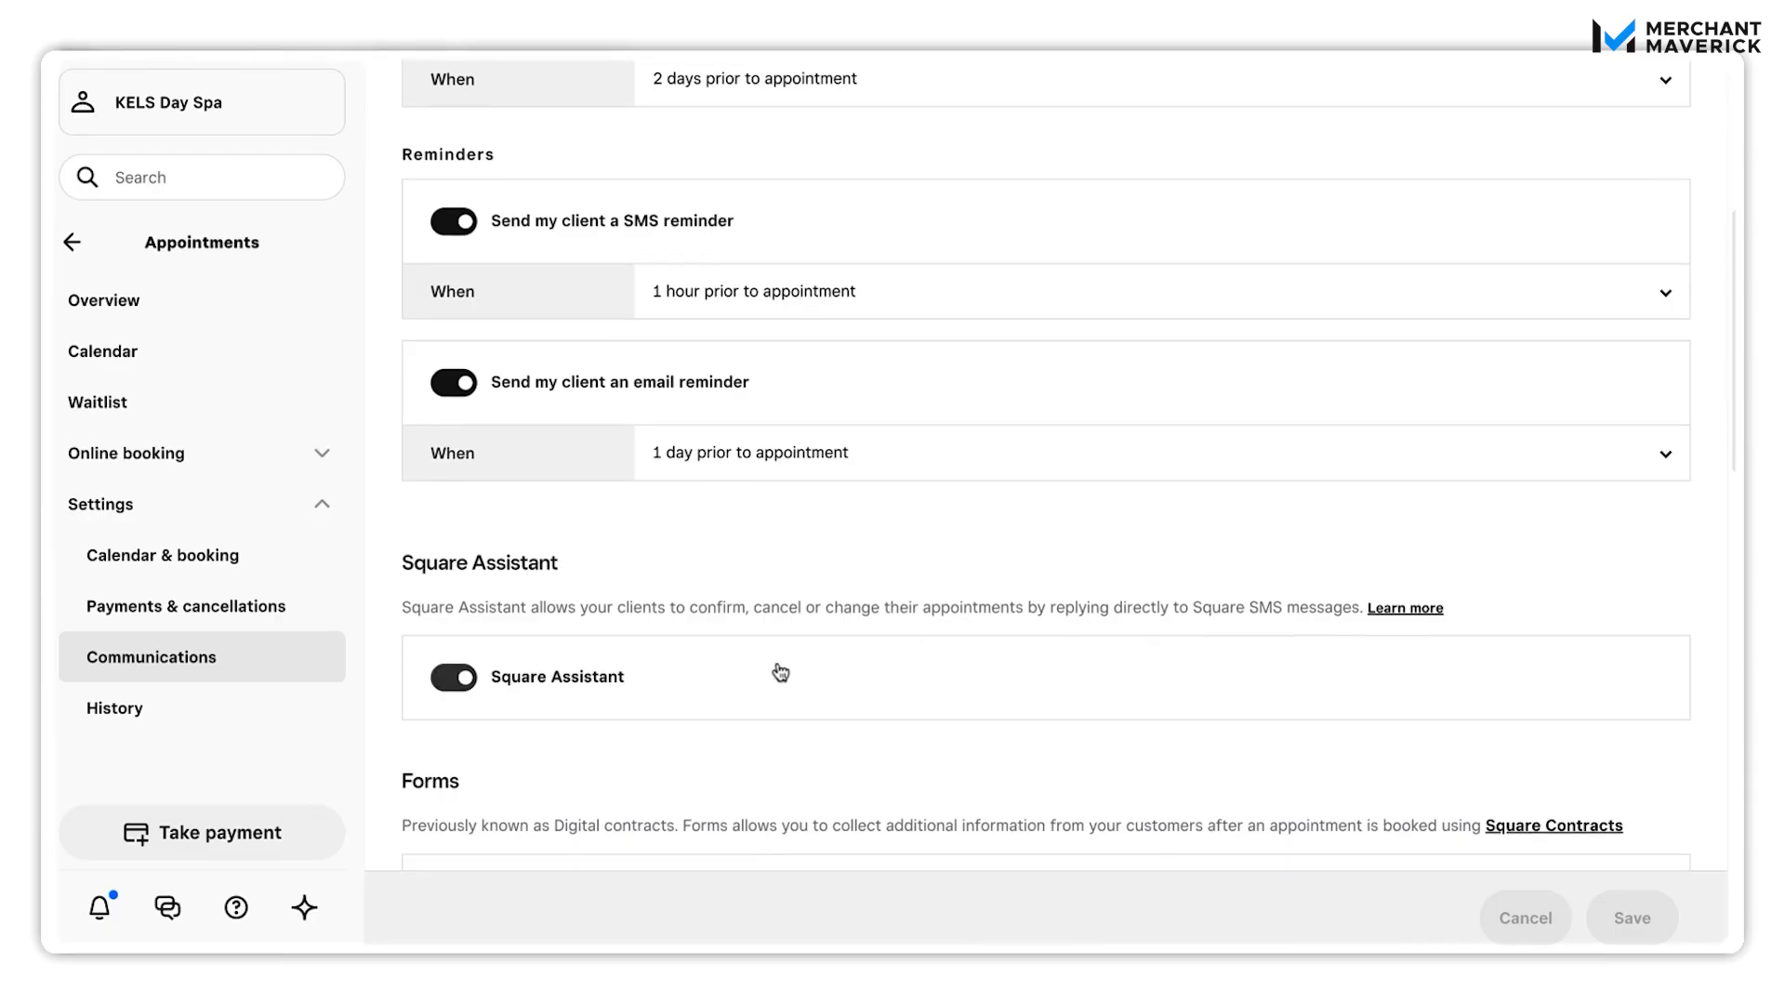
{"action": "scroll", "coordinate": [781, 673], "scroll_direction": "down", "scroll_amount": 2}
{"action": "scroll", "coordinate": [781, 673], "scroll_direction": "down", "scroll_amount": 3}
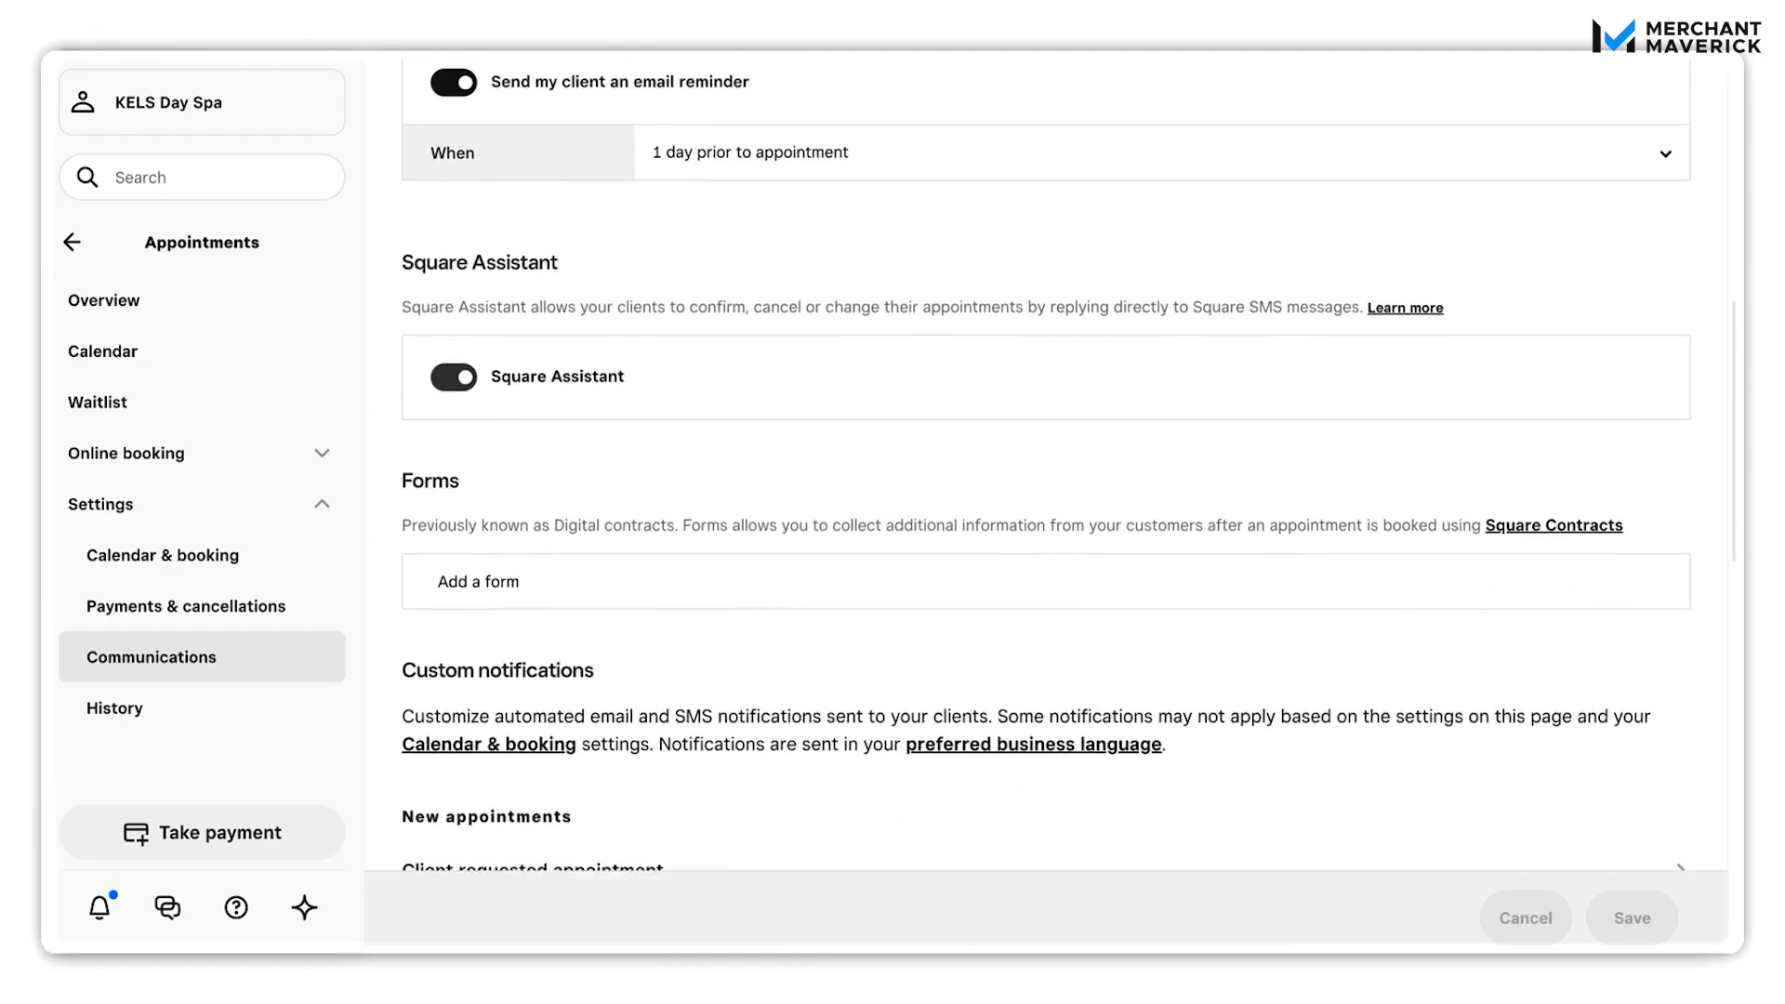
{"action": "scroll", "coordinate": [781, 563], "scroll_direction": "down", "scroll_amount": 2}
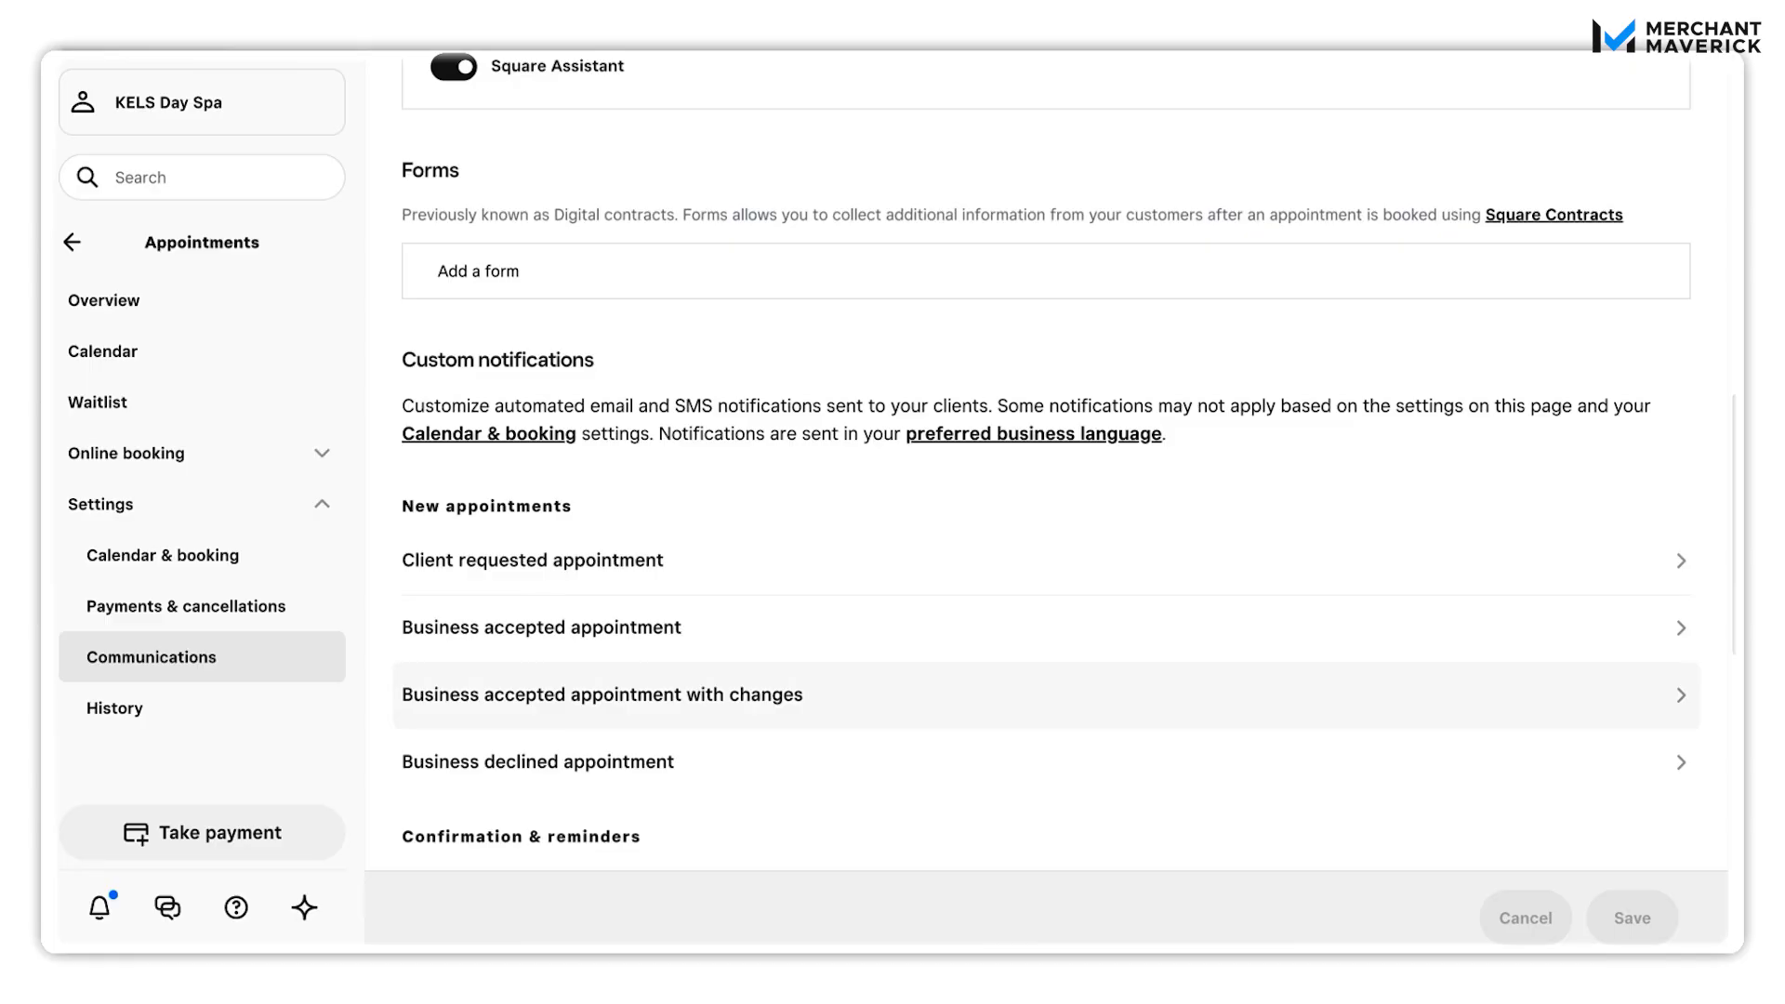
{"action": "scroll", "coordinate": [781, 694], "scroll_direction": "down", "scroll_amount": 6}
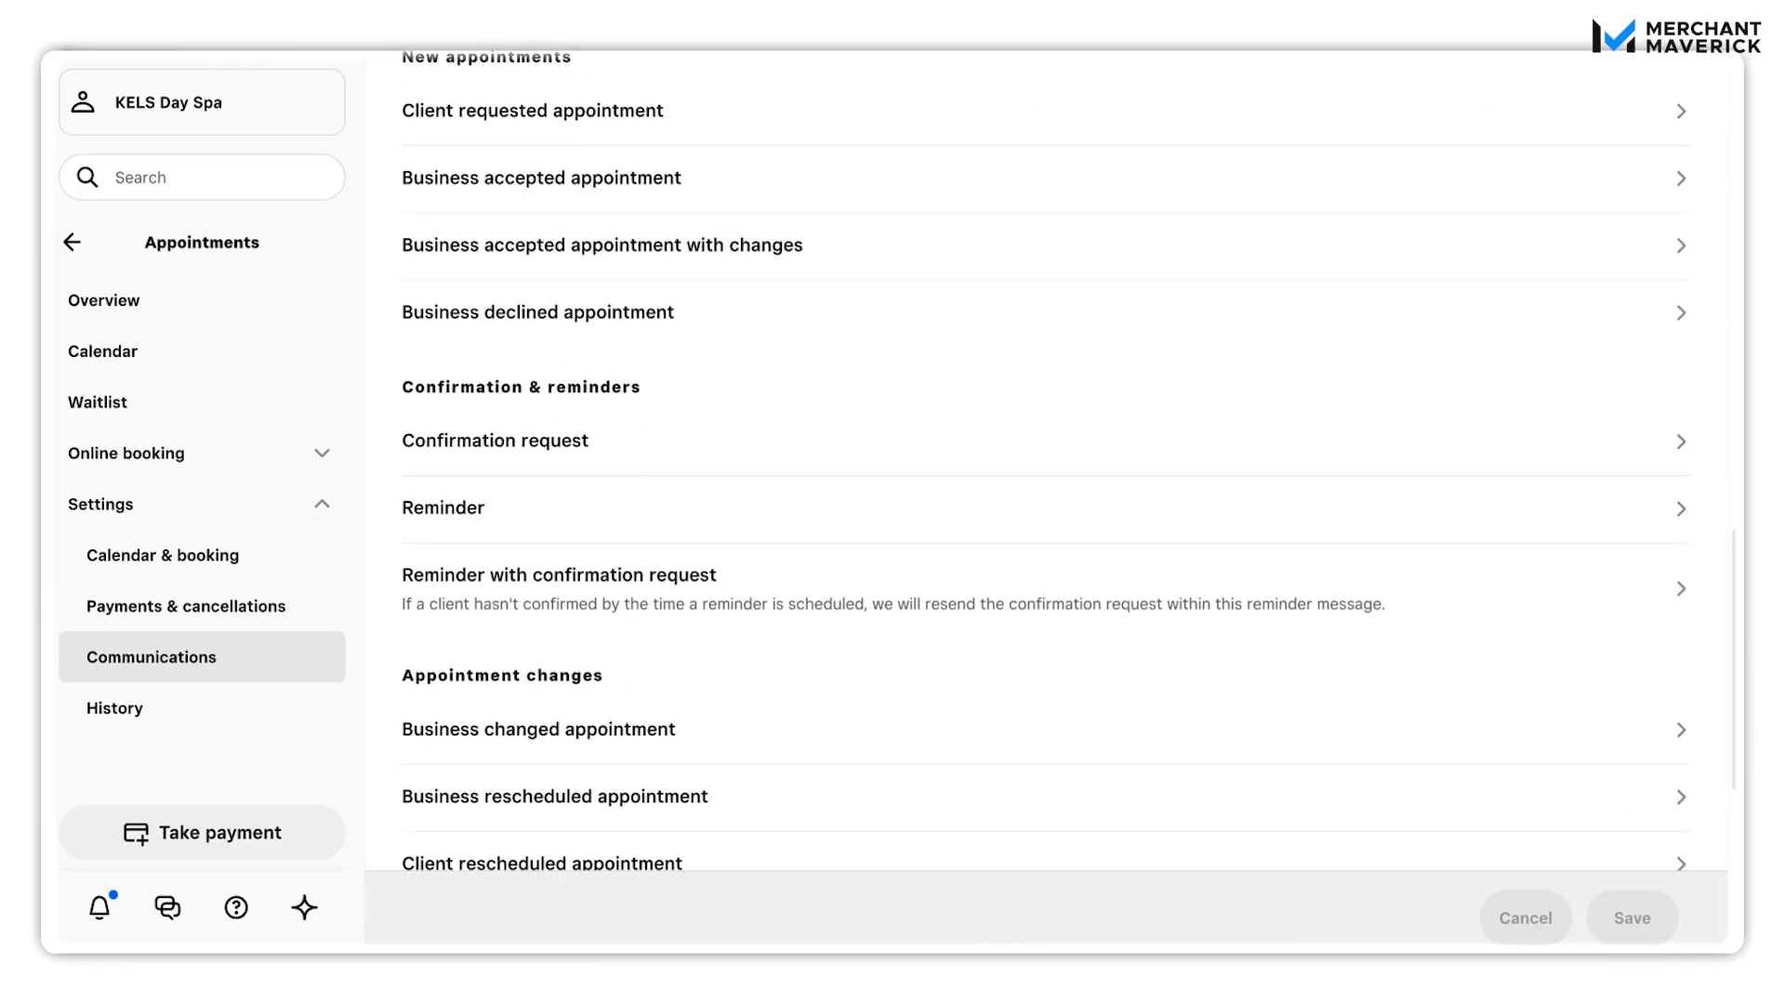
Step: View the appointment history, then return to the main dashboard navigation
{"action": "left_click", "coordinate": [201, 707]}
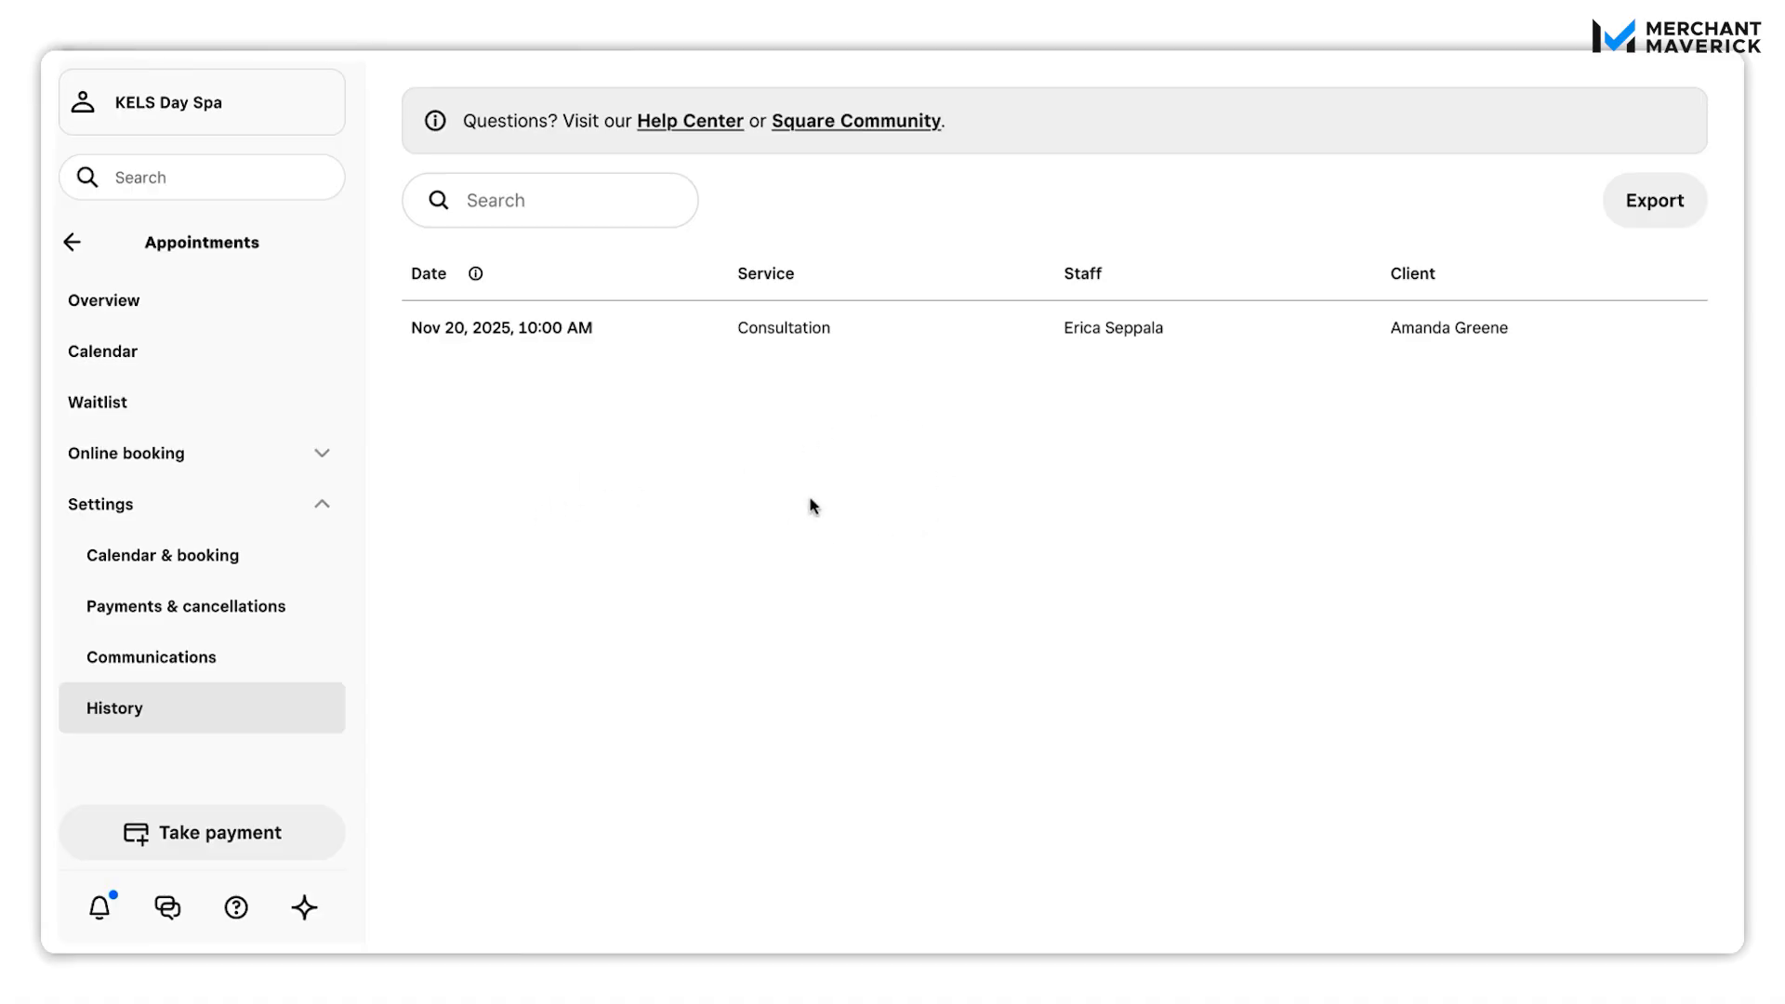
{"action": "left_click", "coordinate": [90, 251]}
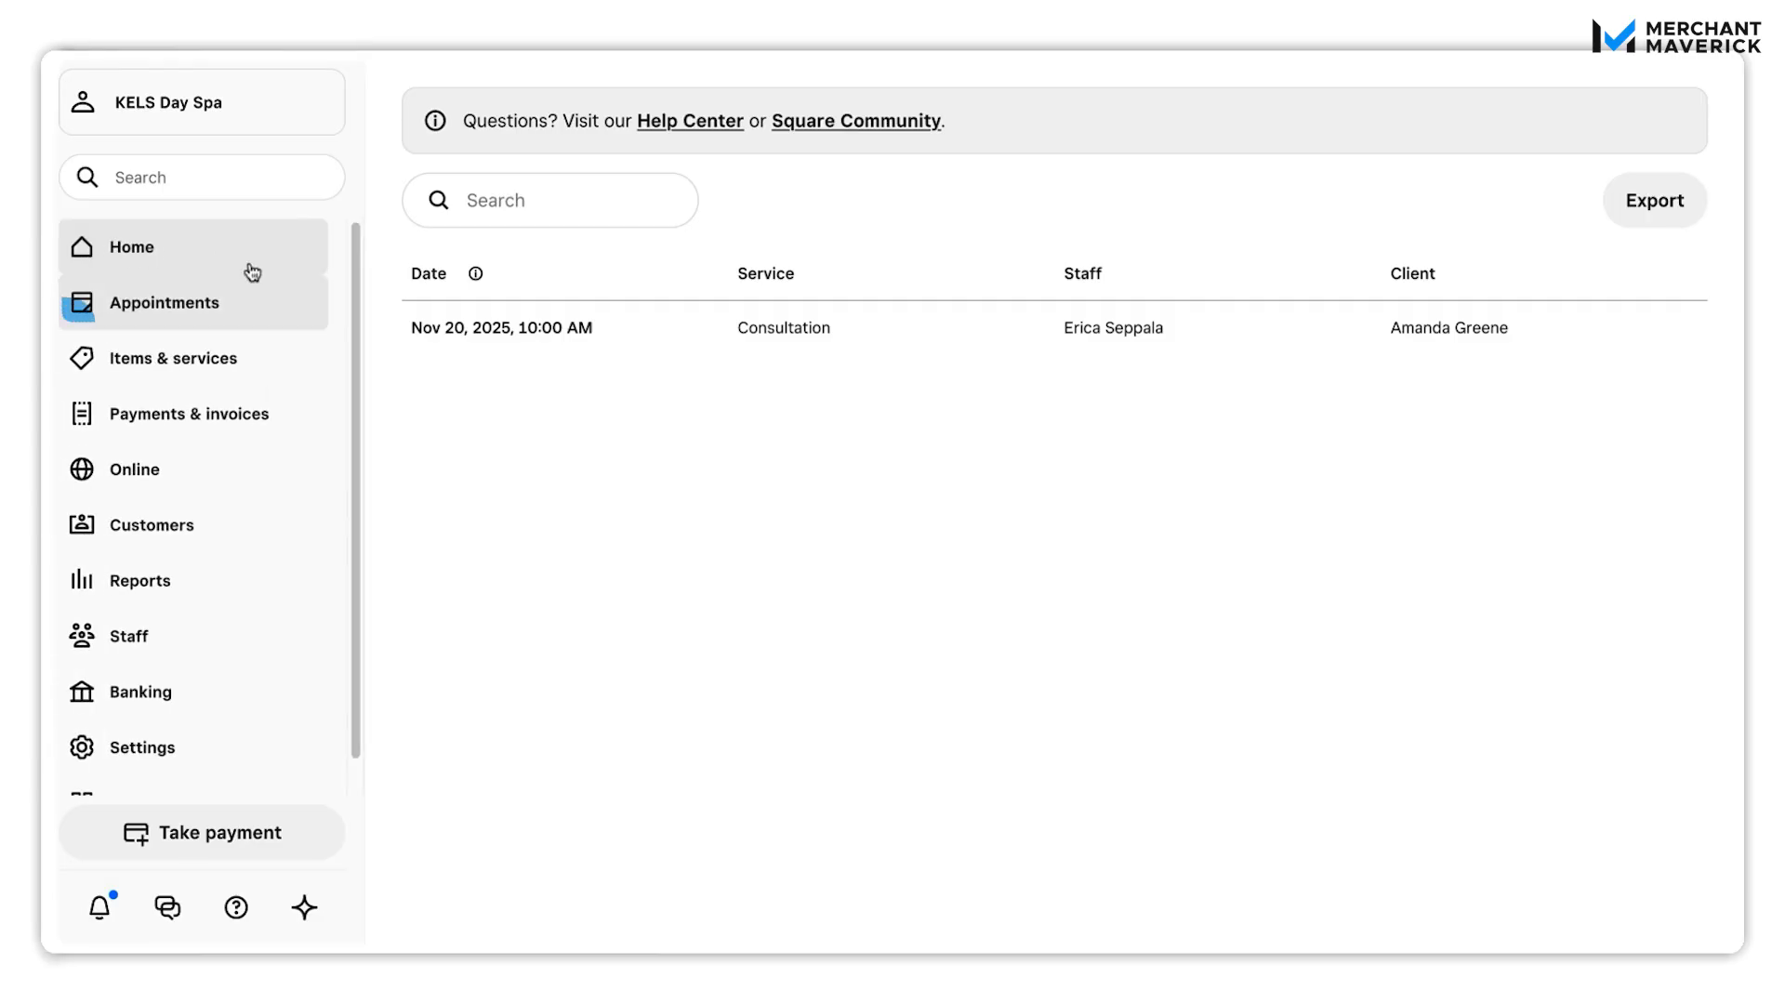